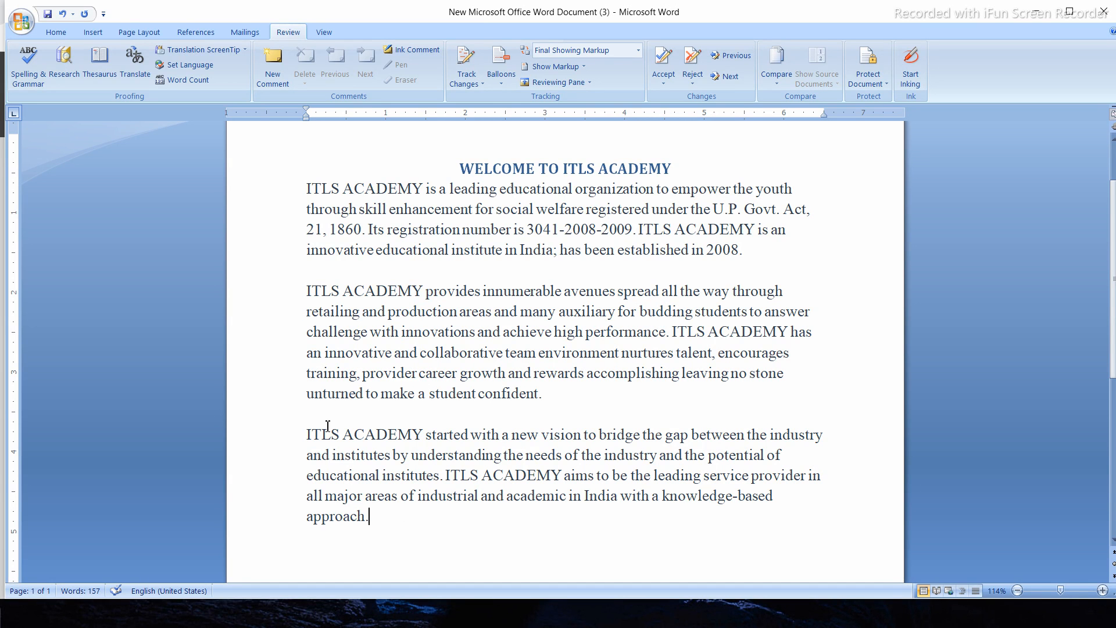
left_click(56, 33)
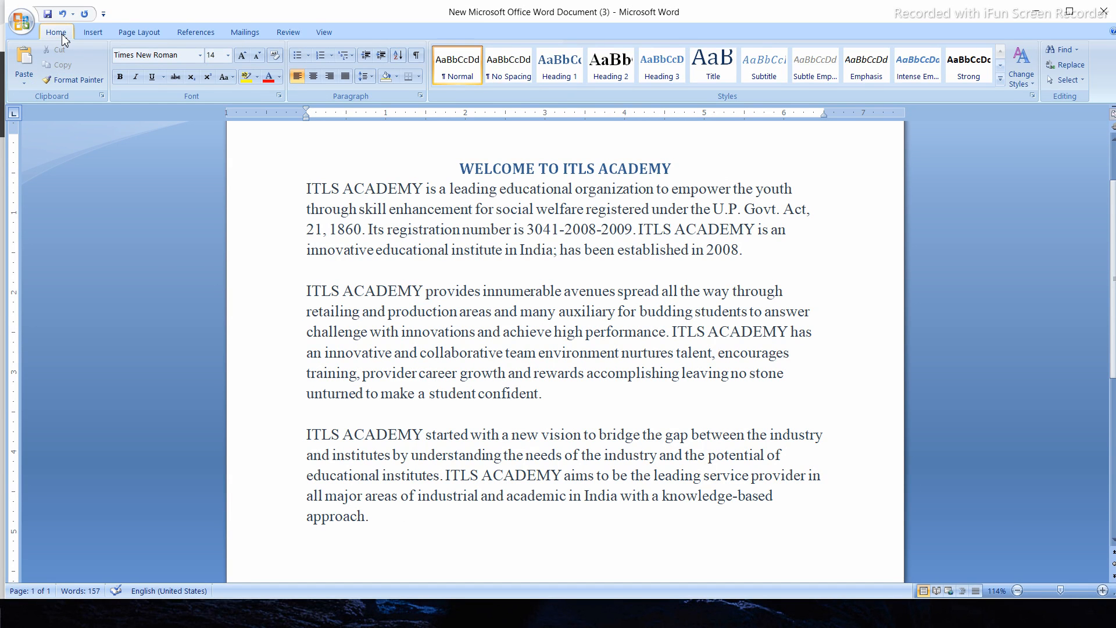
left_click(91, 34)
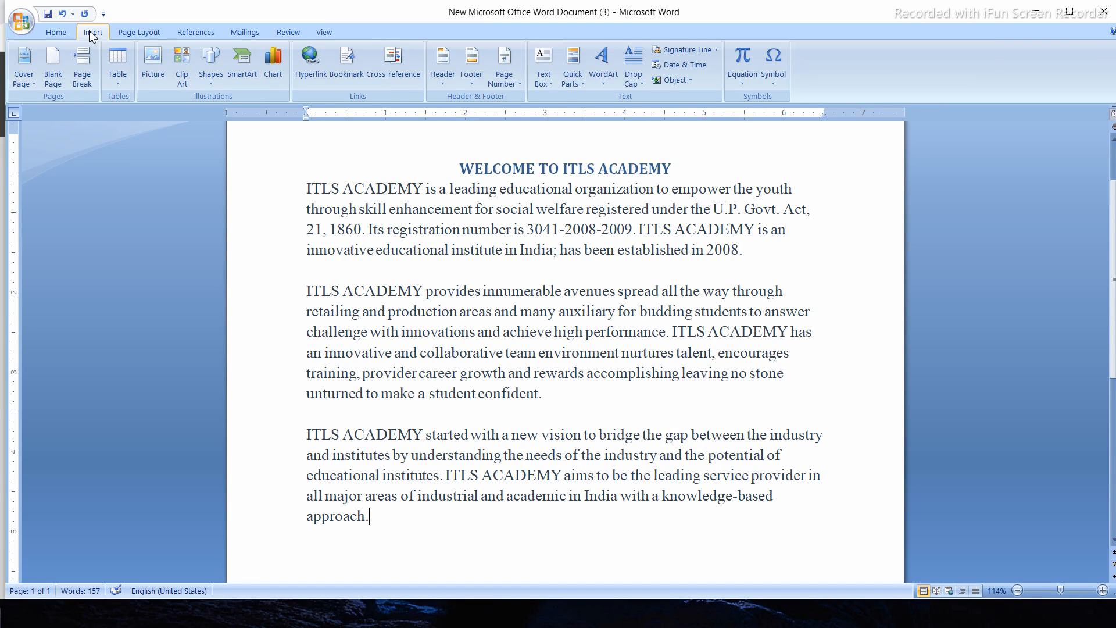
left_click(138, 35)
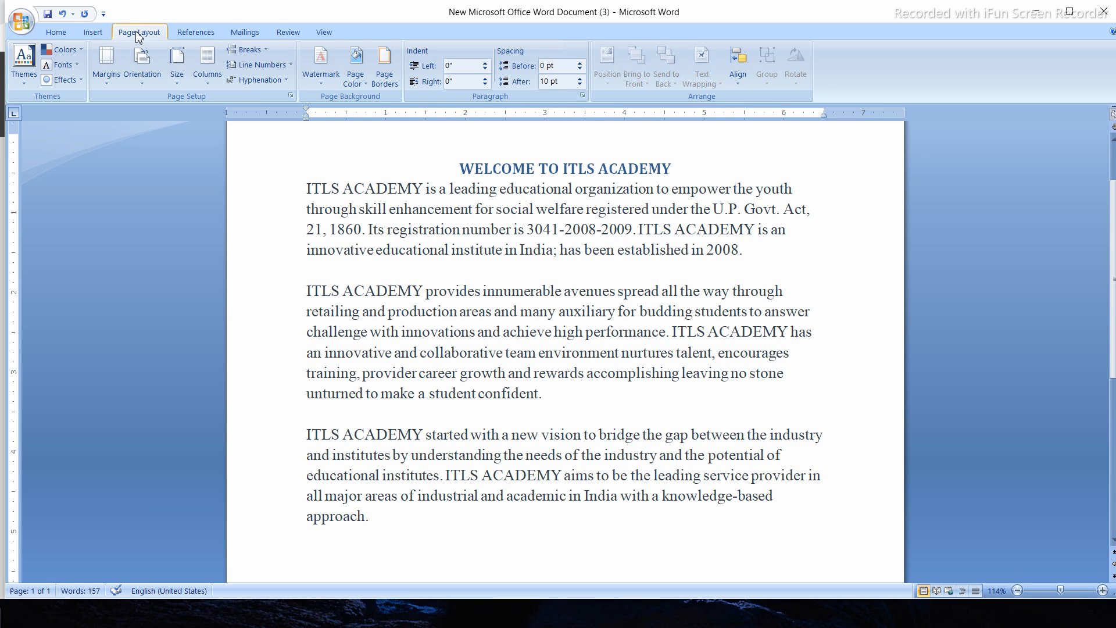
left_click(189, 31)
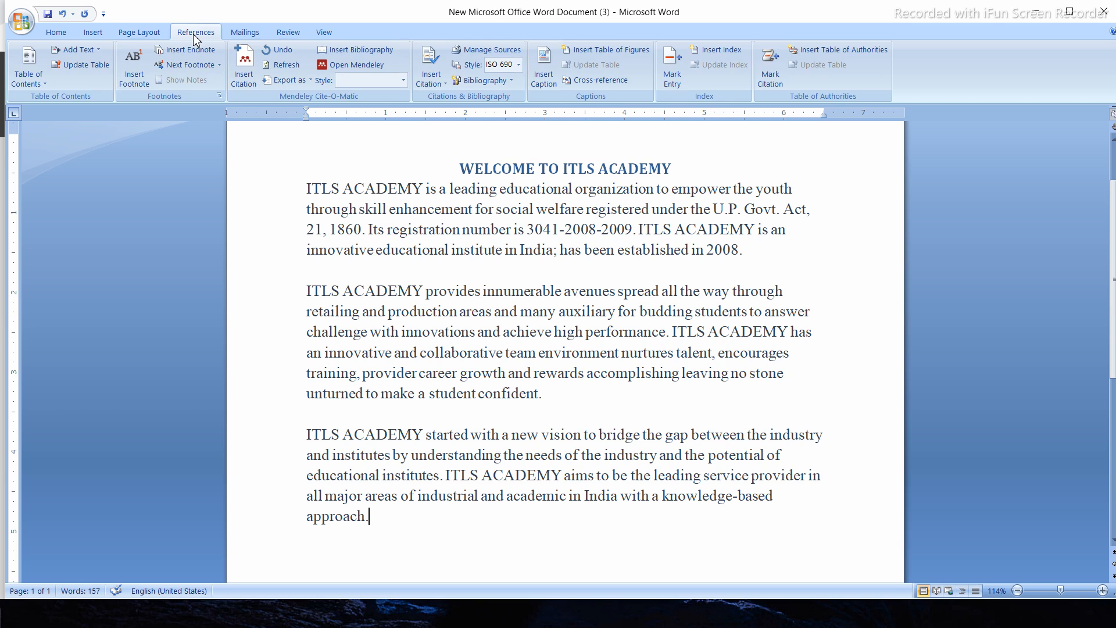
scroll(195, 39, "down", 1)
left_click(195, 36)
left_click(233, 36)
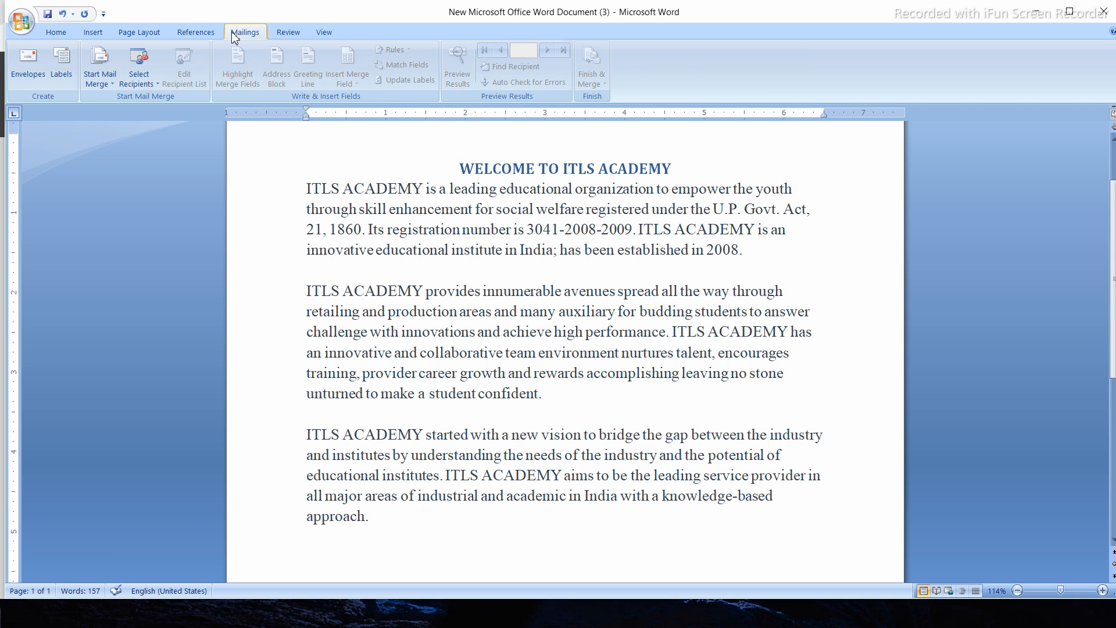
Step: Run a spelling and grammar check on the title and all three paragraphs, continuing through the remainder of the document
left_click(287, 32)
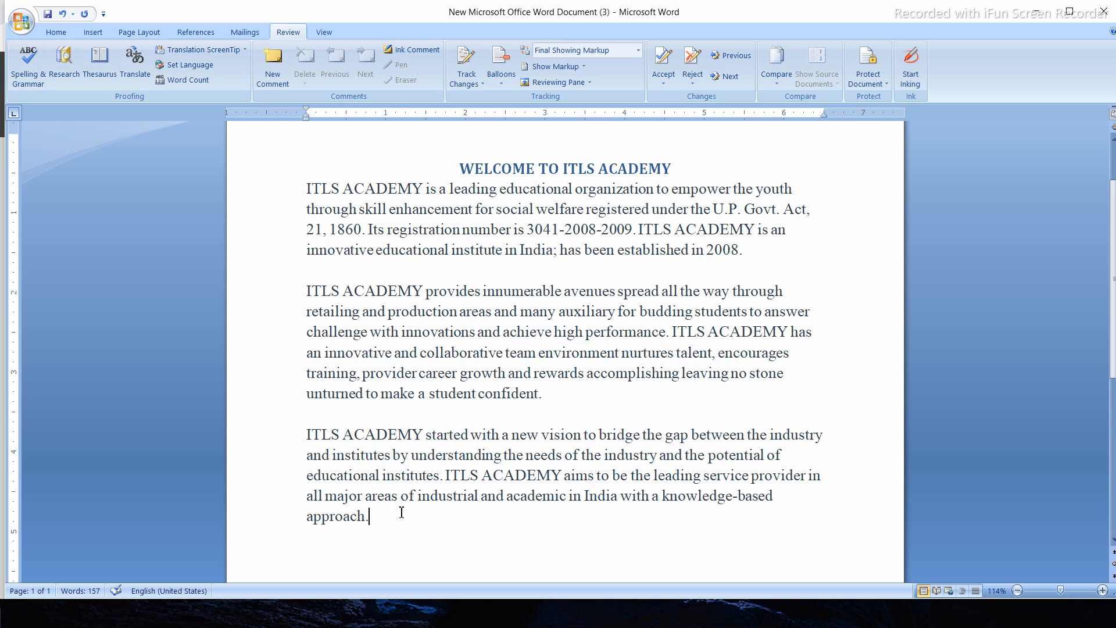
left_click_drag(395, 520, 465, 168)
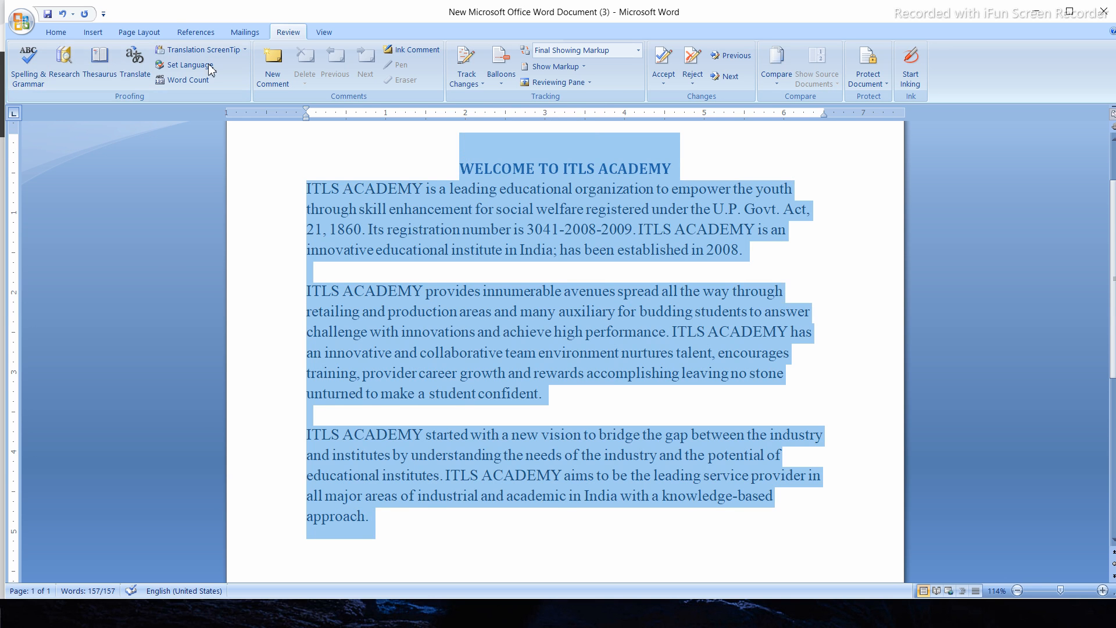
left_click(26, 65)
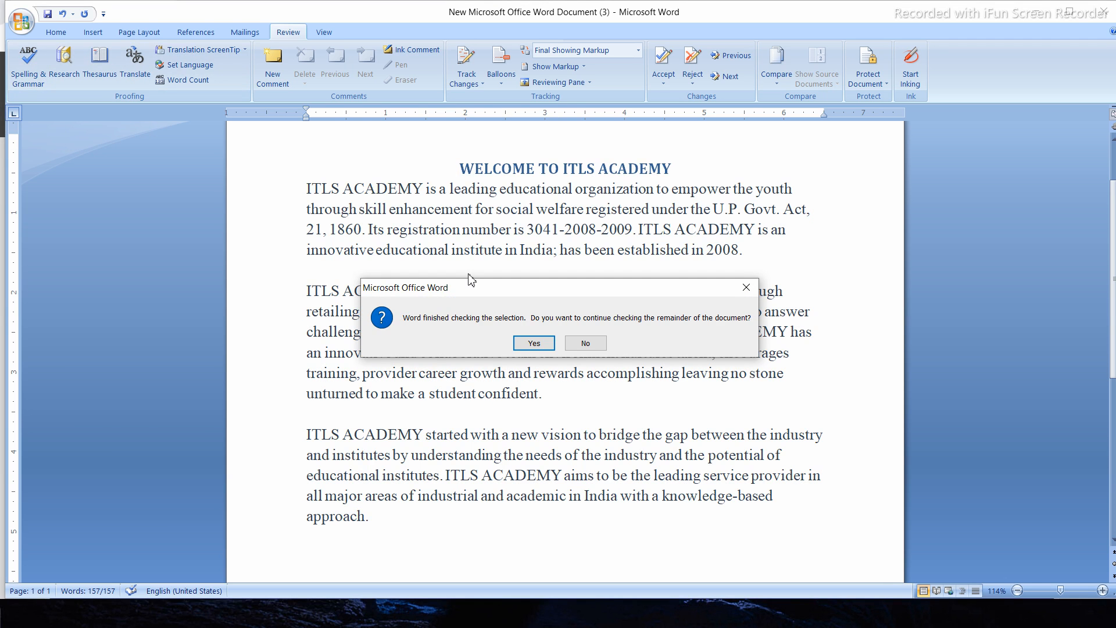
left_click(534, 344)
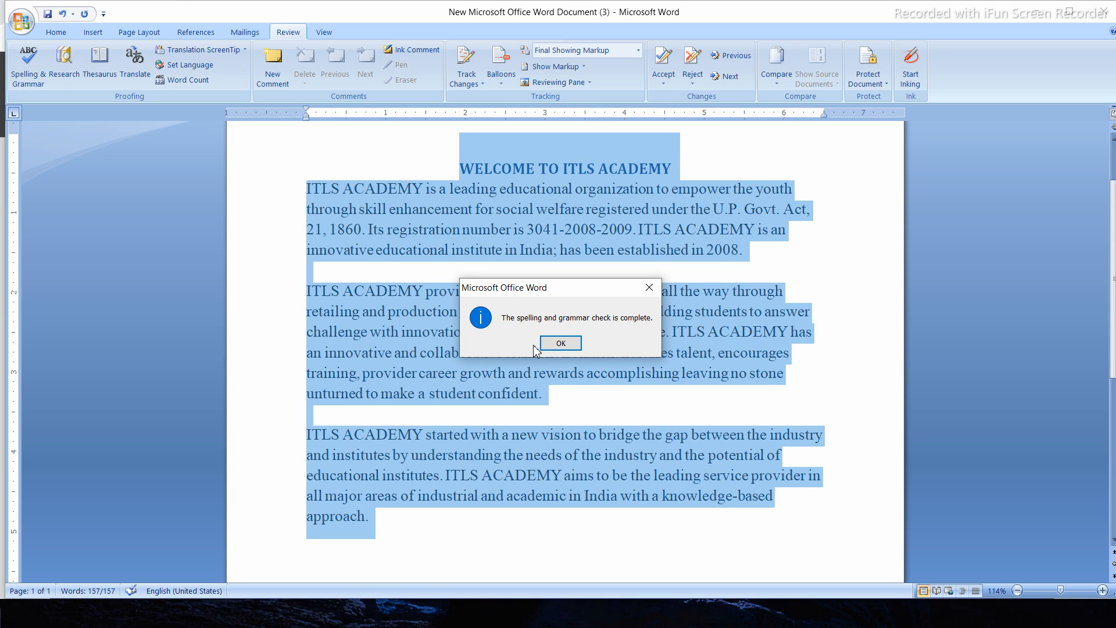
left_click(560, 343)
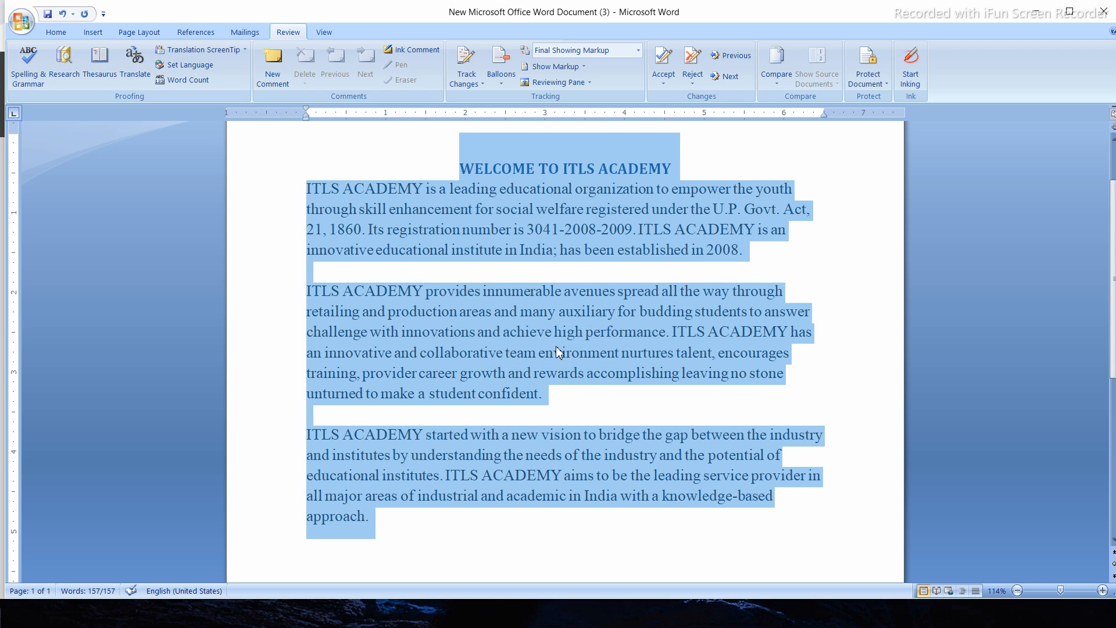
left_click(396, 519)
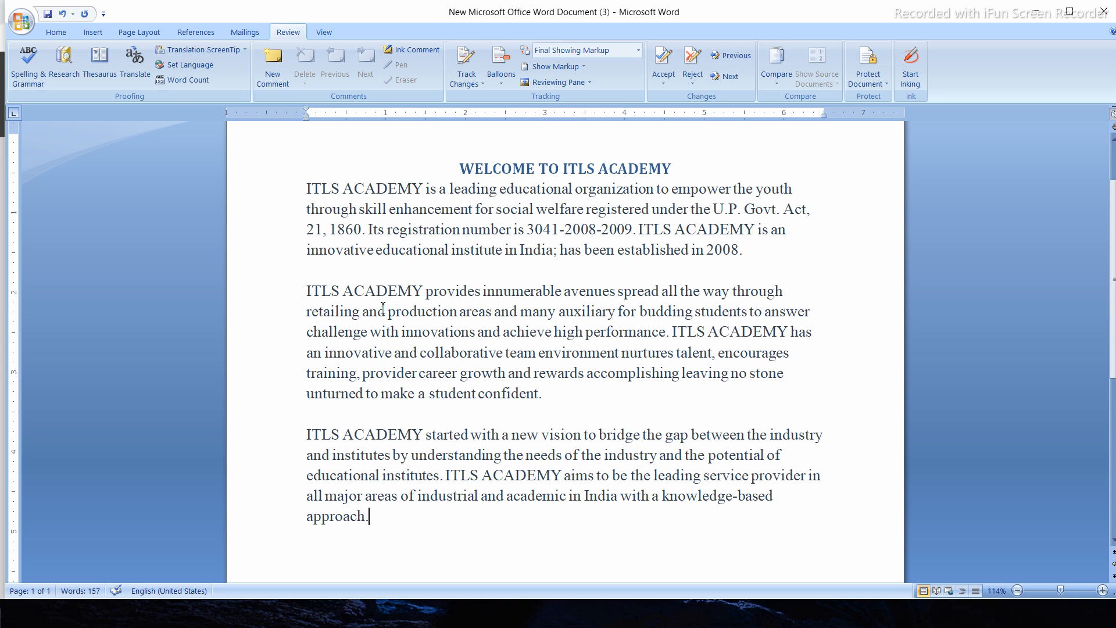
Step: Look up the French translation of the word "organization" from the first paragraph with the Research tool
left_click(57, 73)
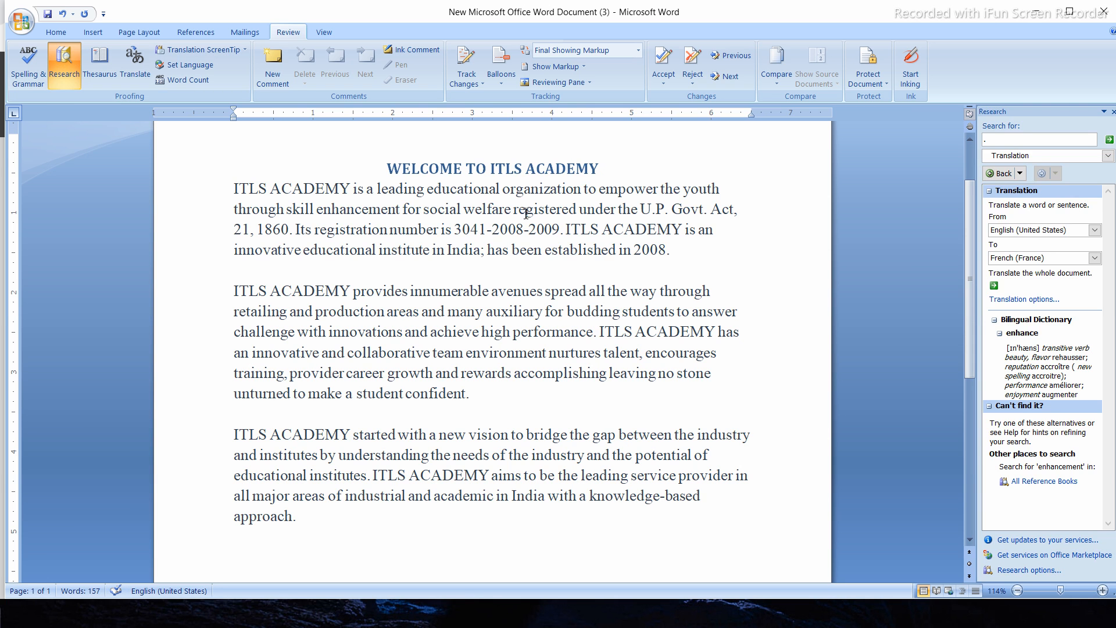
left_click_drag(503, 189, 581, 198)
key("ctrl+c")
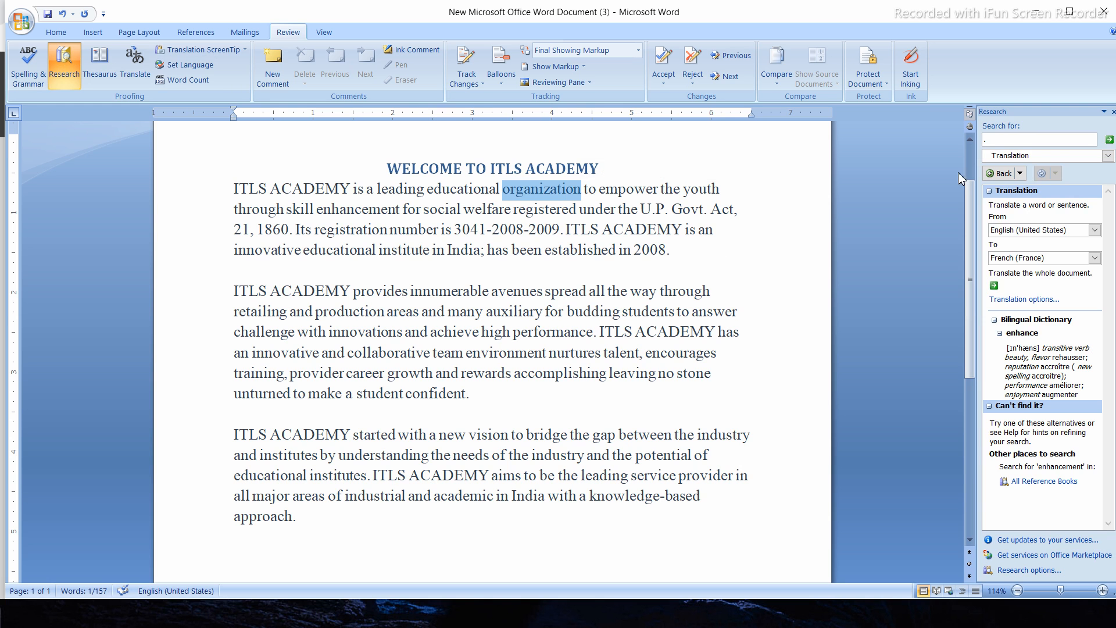
left_click(1014, 145)
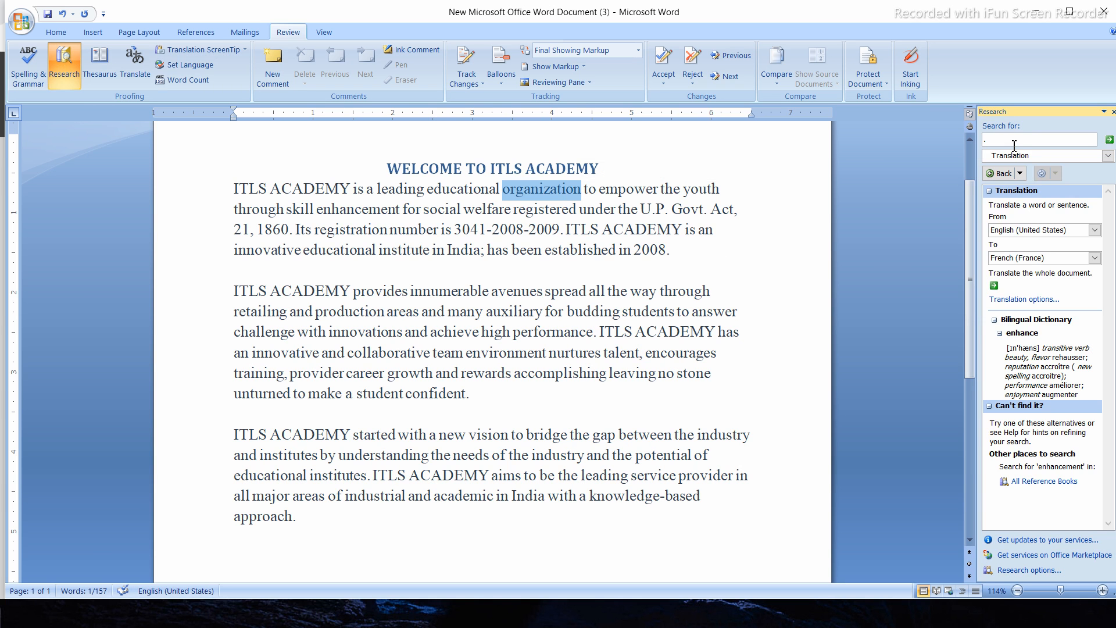
key("ctrl+v")
key("Return")
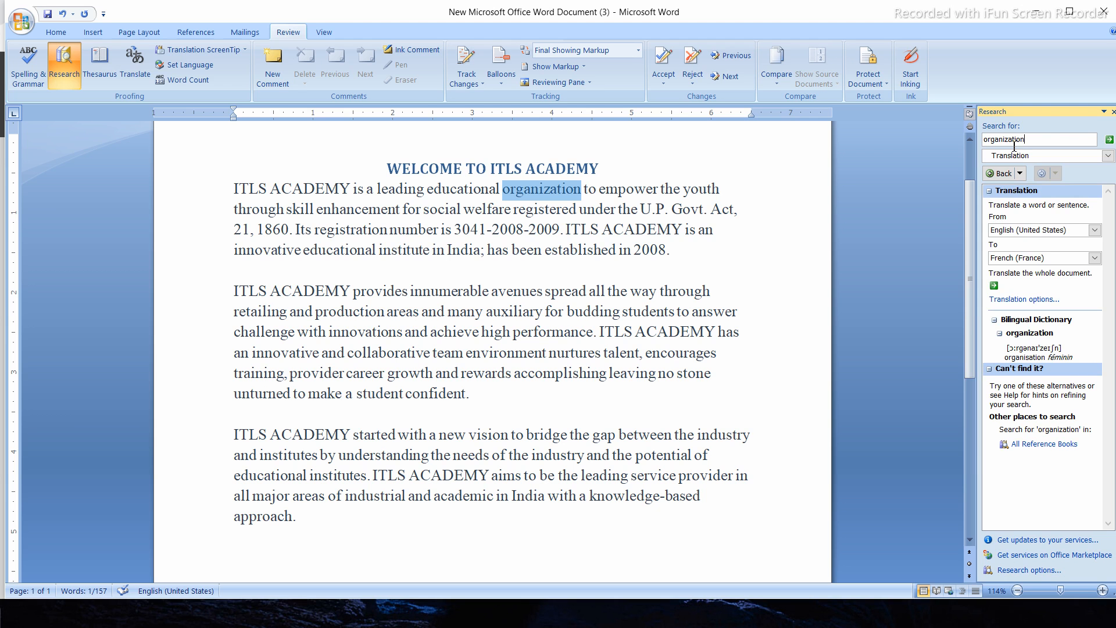
left_click(1109, 145)
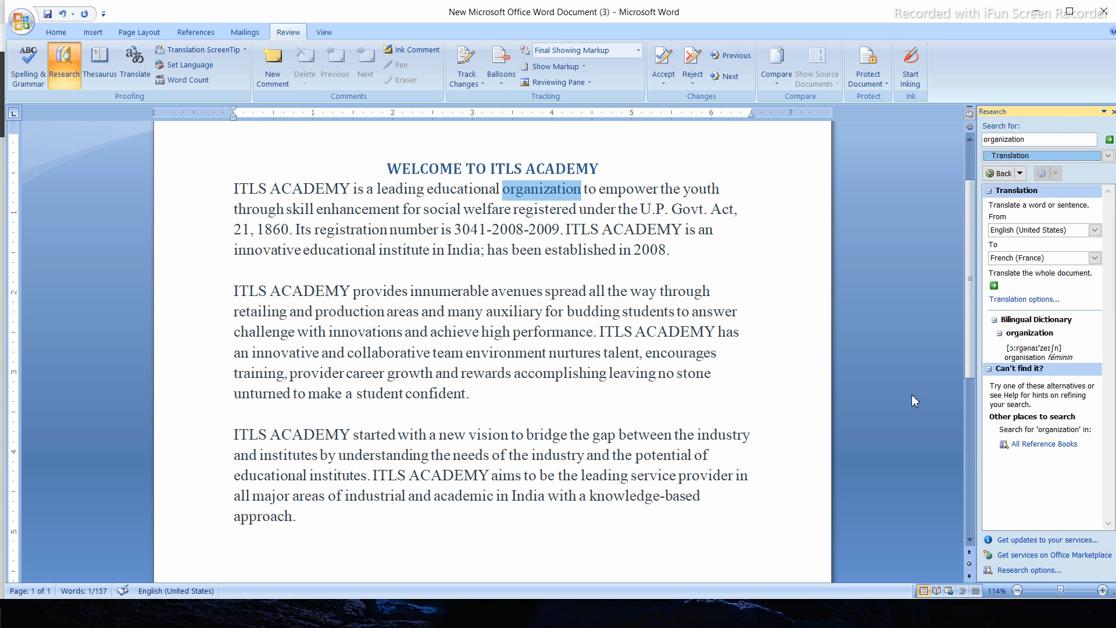
Step: Look up the French translation of the word "rewards" from the second paragraph with the Research tool
double_click(480, 381)
key("ctrl+c")
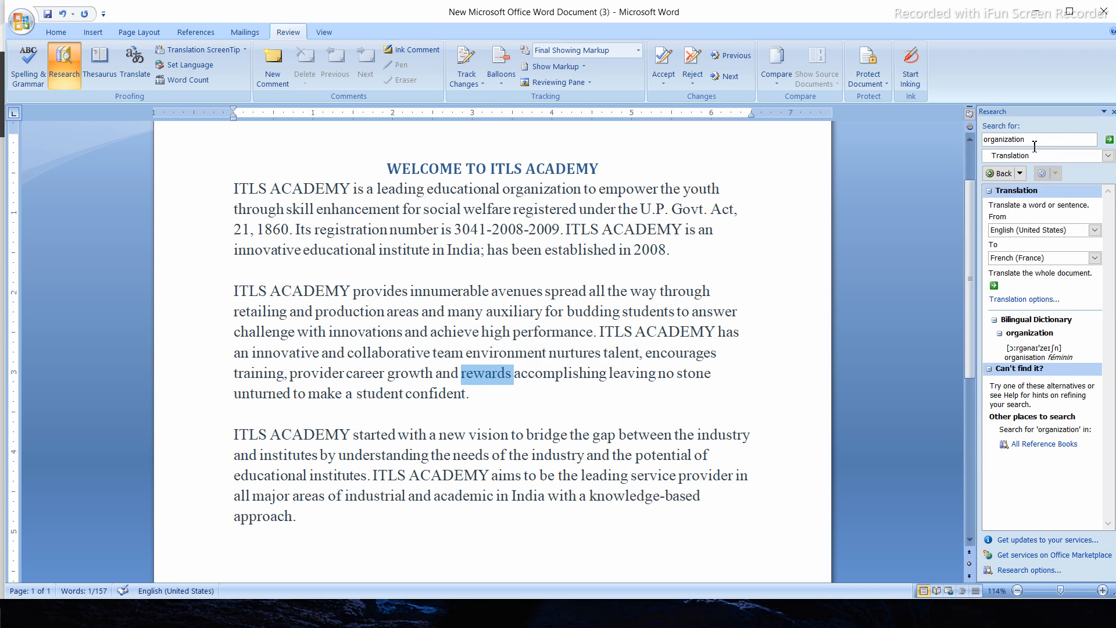
left_click_drag(1030, 143, 960, 143)
key("ctrl+v")
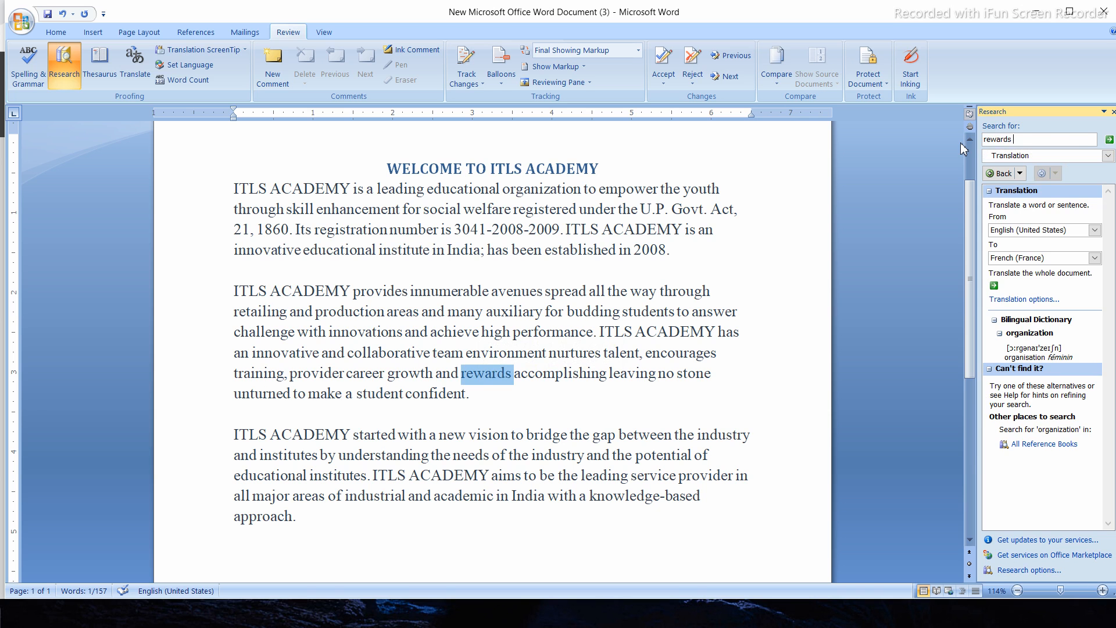
key("Return")
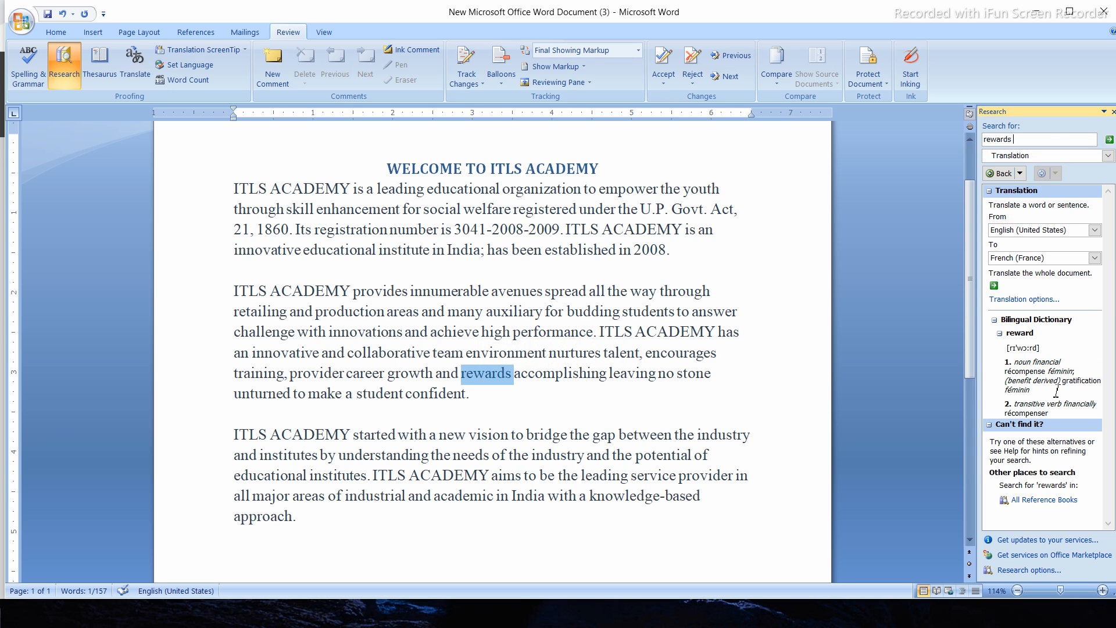
left_click(988, 193)
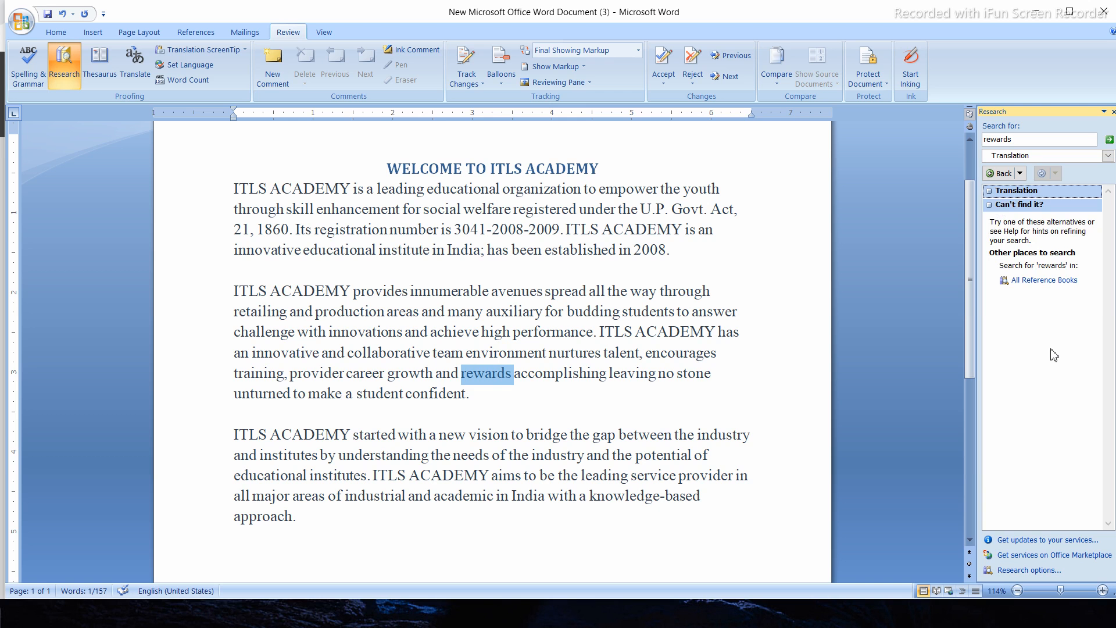
left_click(1109, 140)
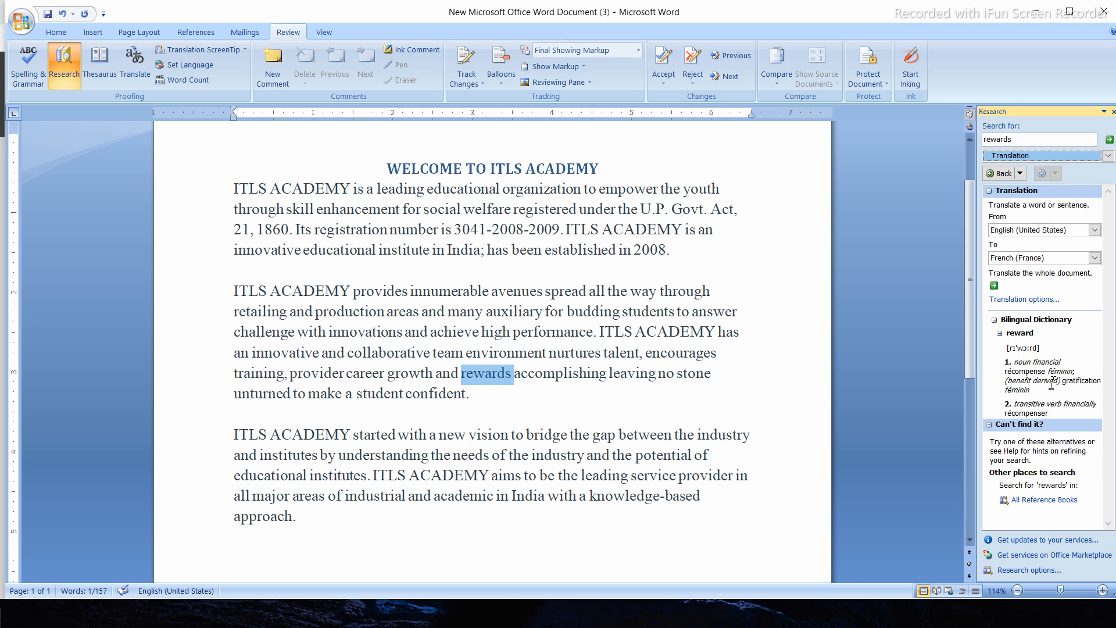
Step: Change the translation target language to Hindi (India) for the word "rewards" and close the research results
left_click(1094, 258)
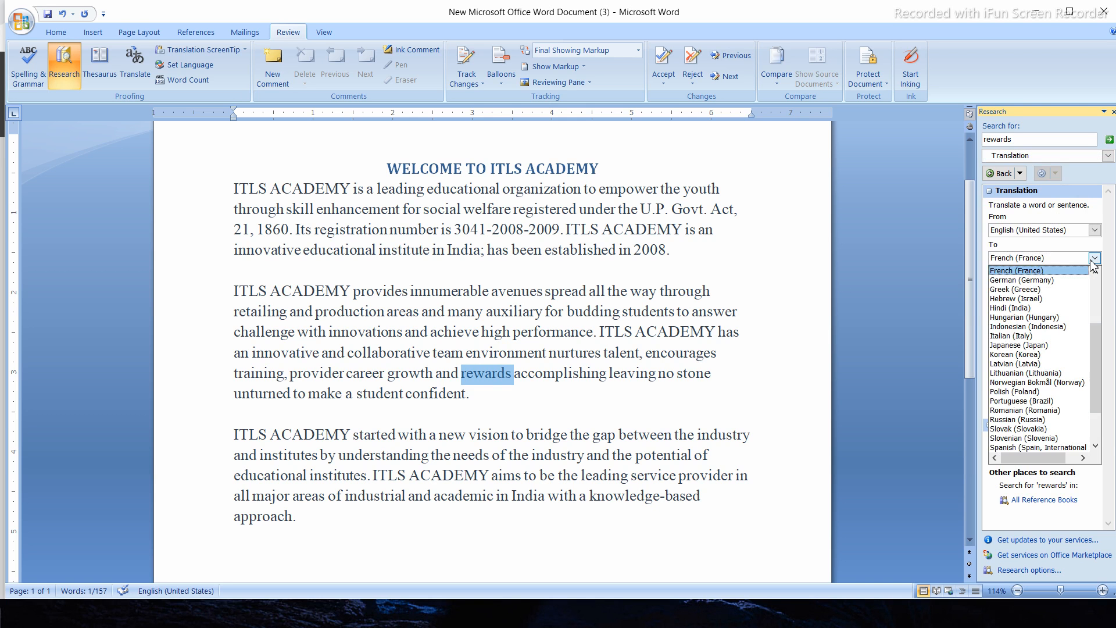
scroll(1093, 266, "up", 2)
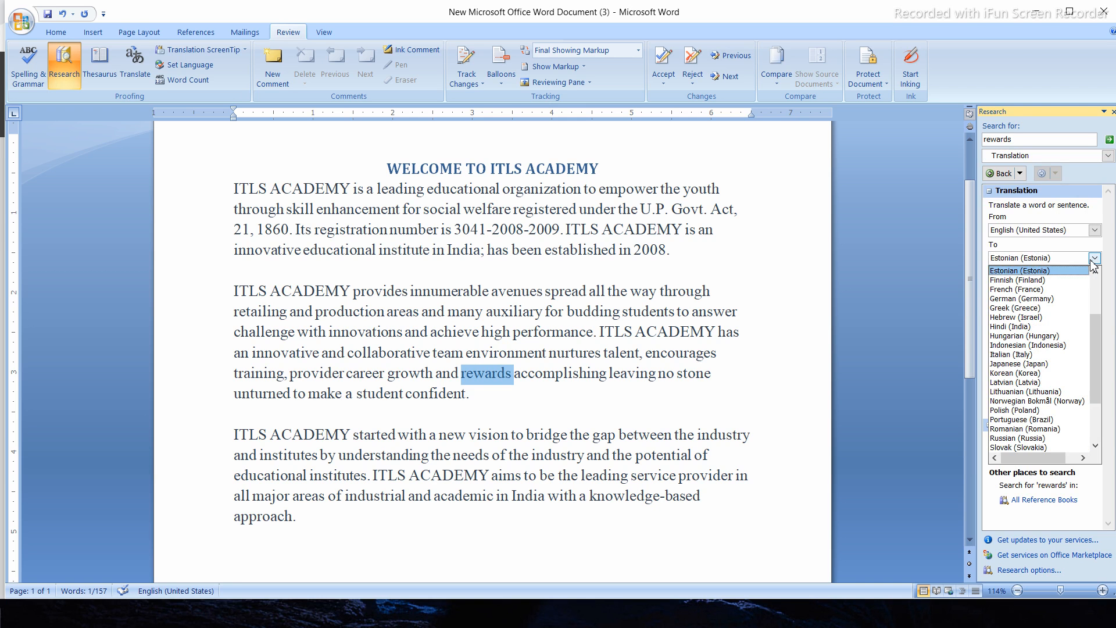
key("n")
key("g")
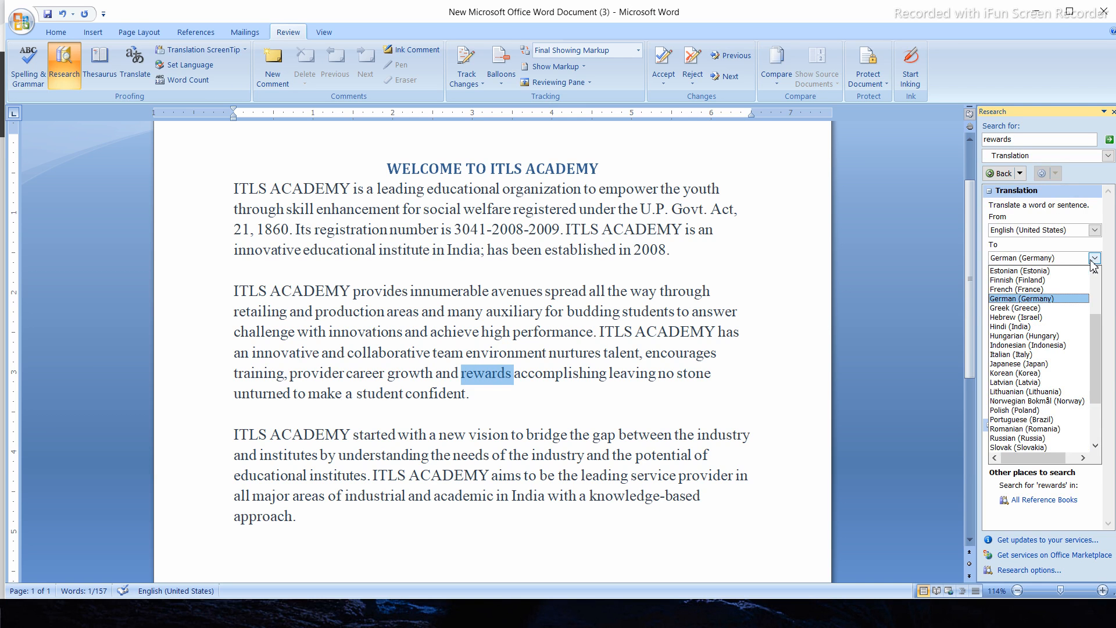
key("l")
key("i")
key("s")
key("h")
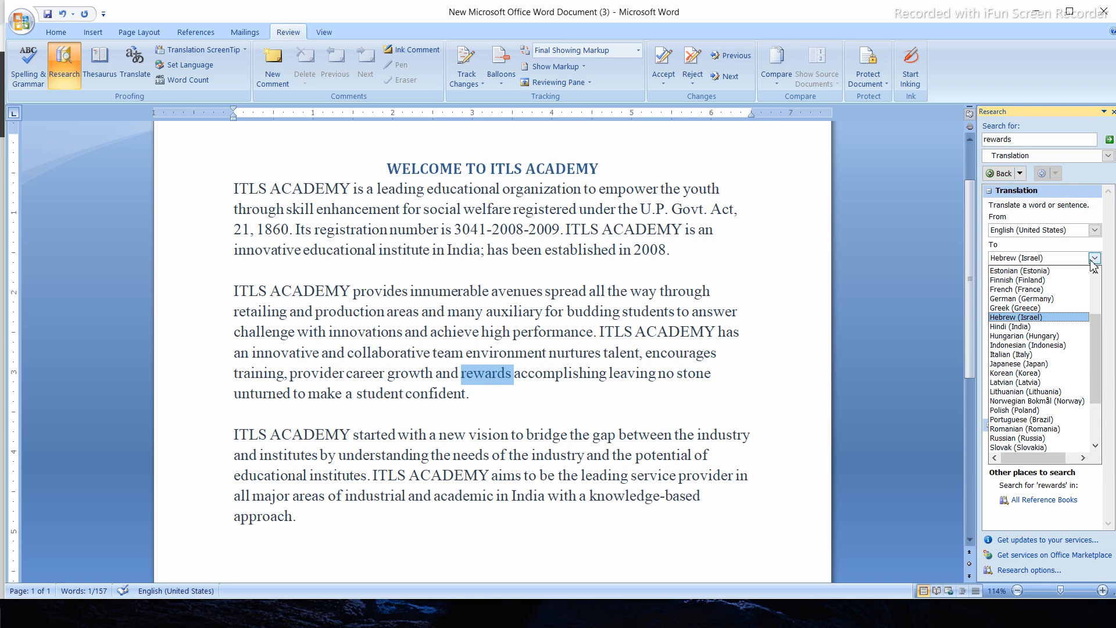
key("g")
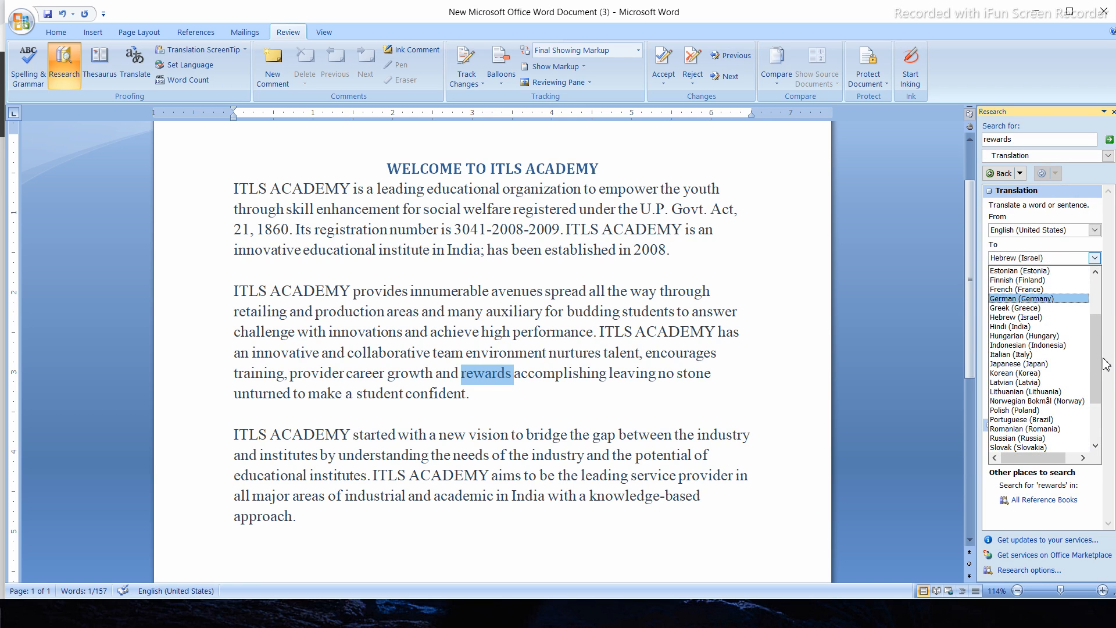
mouse_move(1093, 381)
left_mouse_down()
mouse_move(1092, 408)
mouse_move(1091, 378)
left_mouse_up()
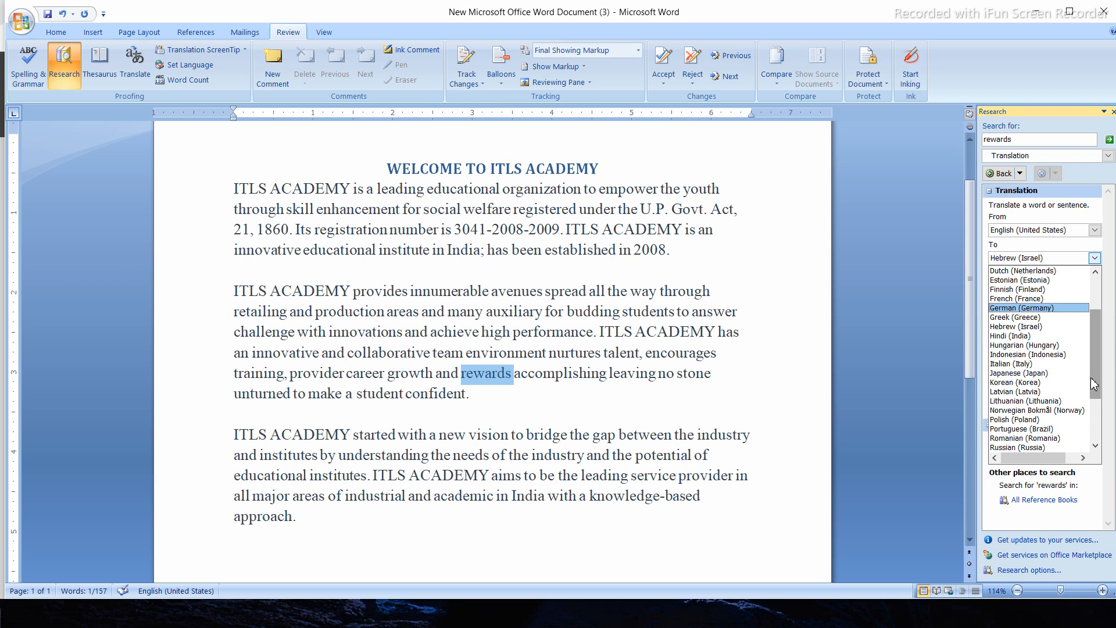
key("h")
key("i")
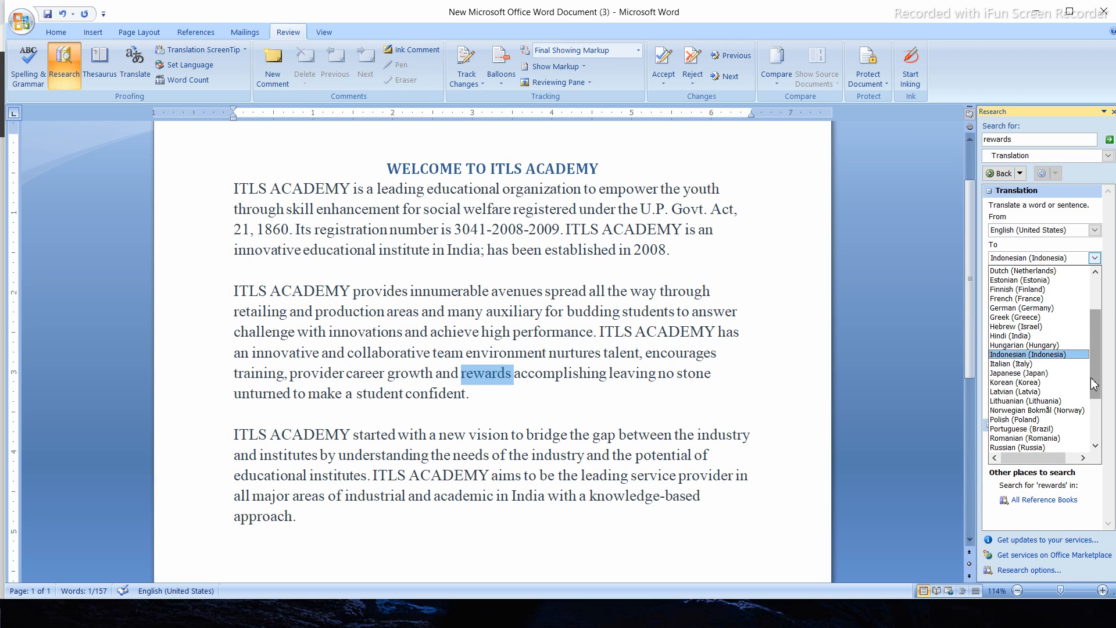
key("n")
key("d")
key("i")
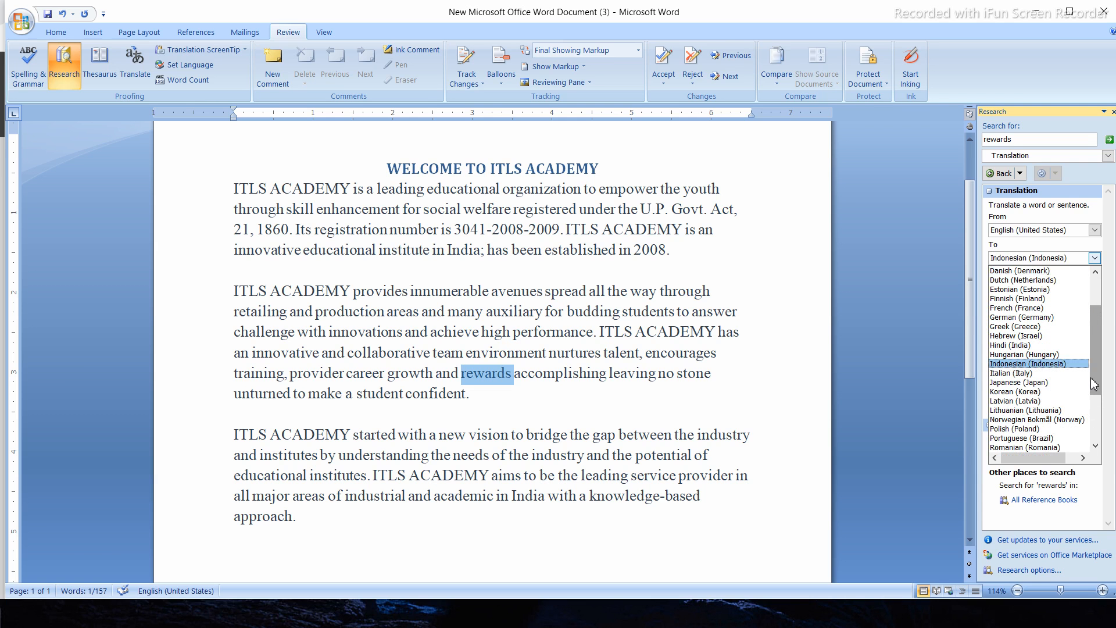
left_click(1026, 345)
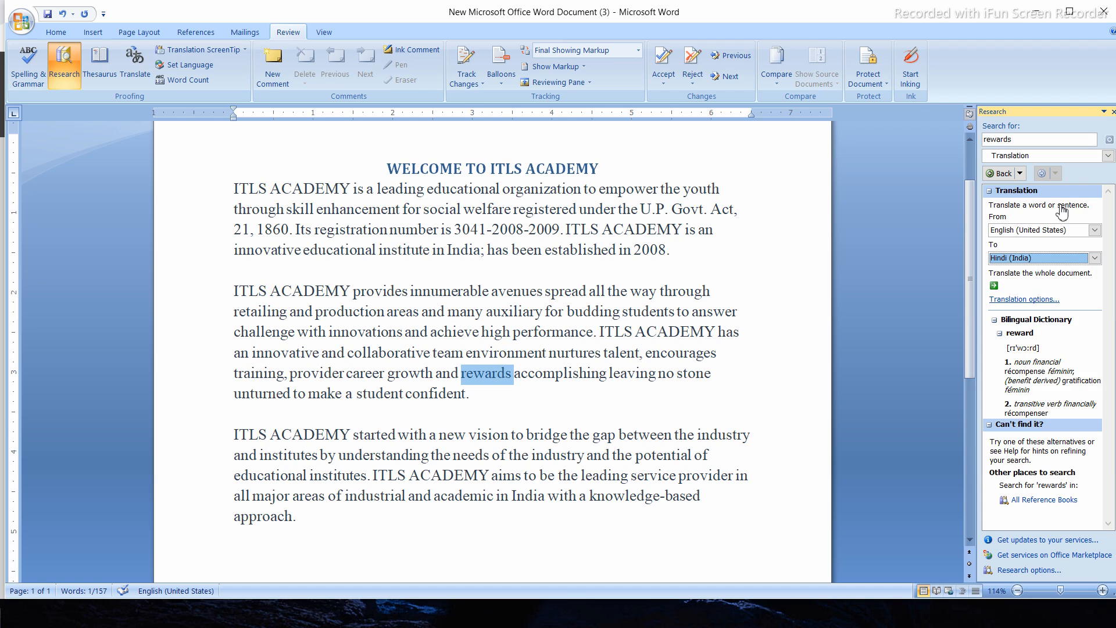
left_click(1005, 412)
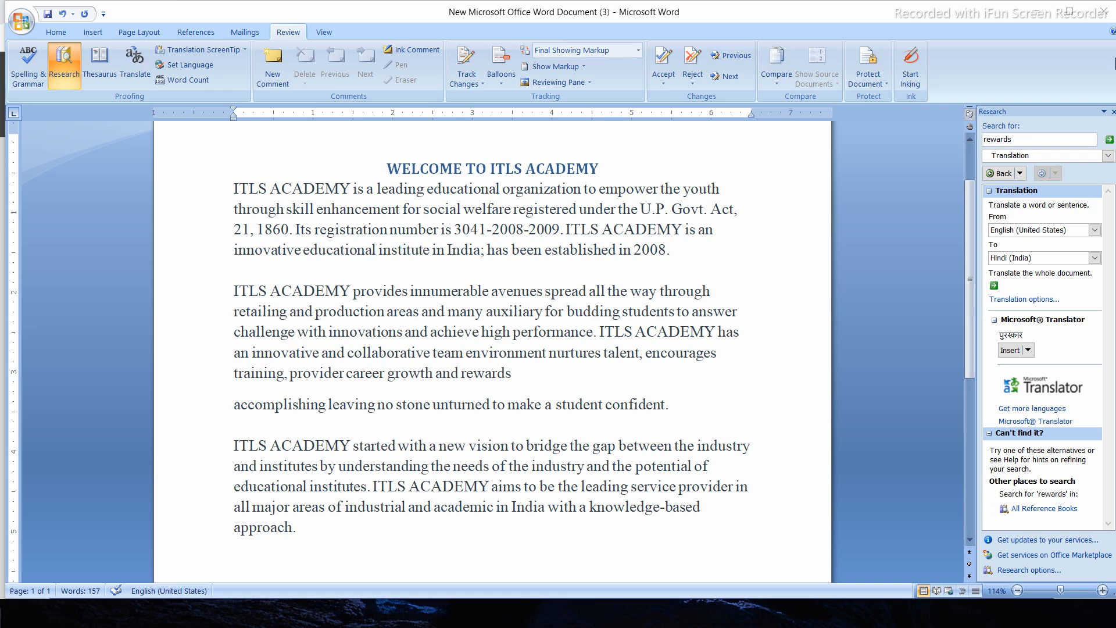
left_click(1113, 112)
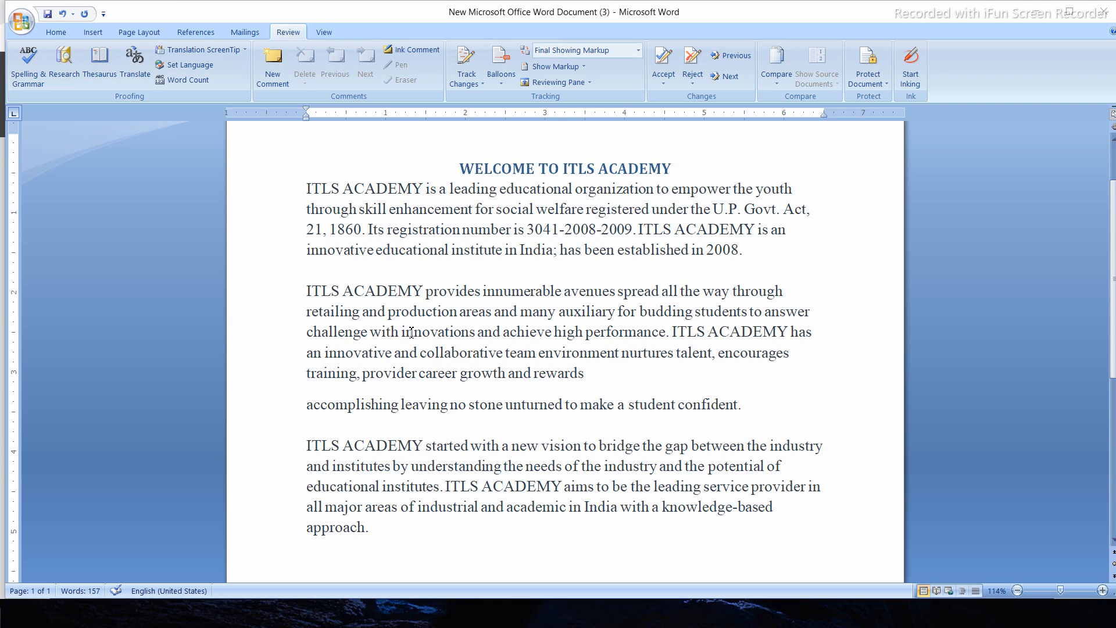
Step: Look up the word "innovations" from the second paragraph in the thesaurus, view the options for its related word, and close the research results
left_click_drag(405, 332, 477, 336)
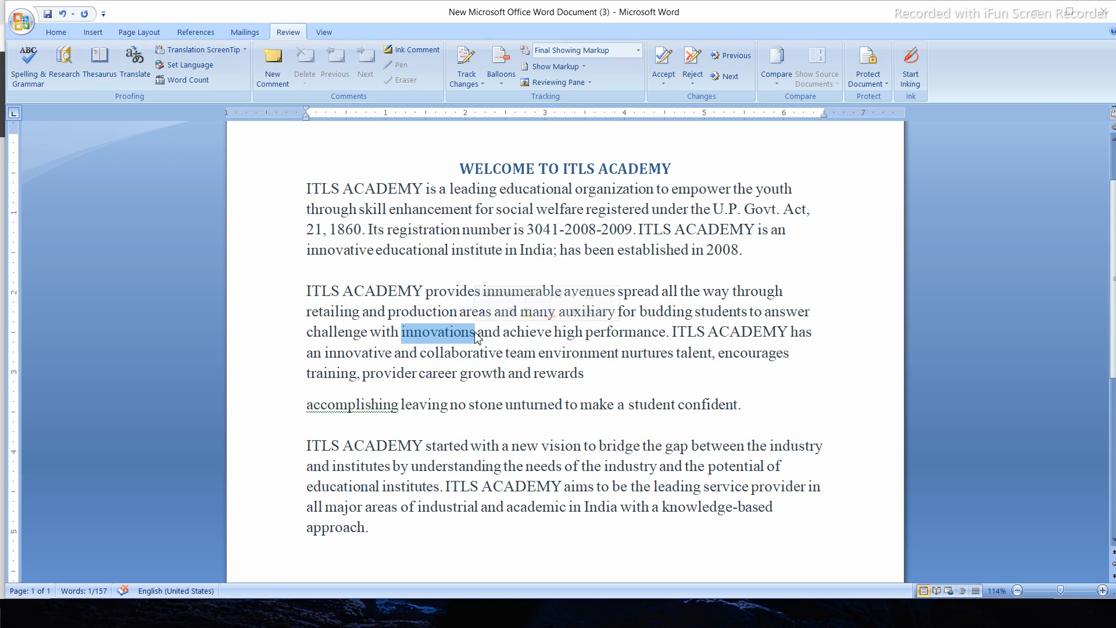
left_click(88, 64)
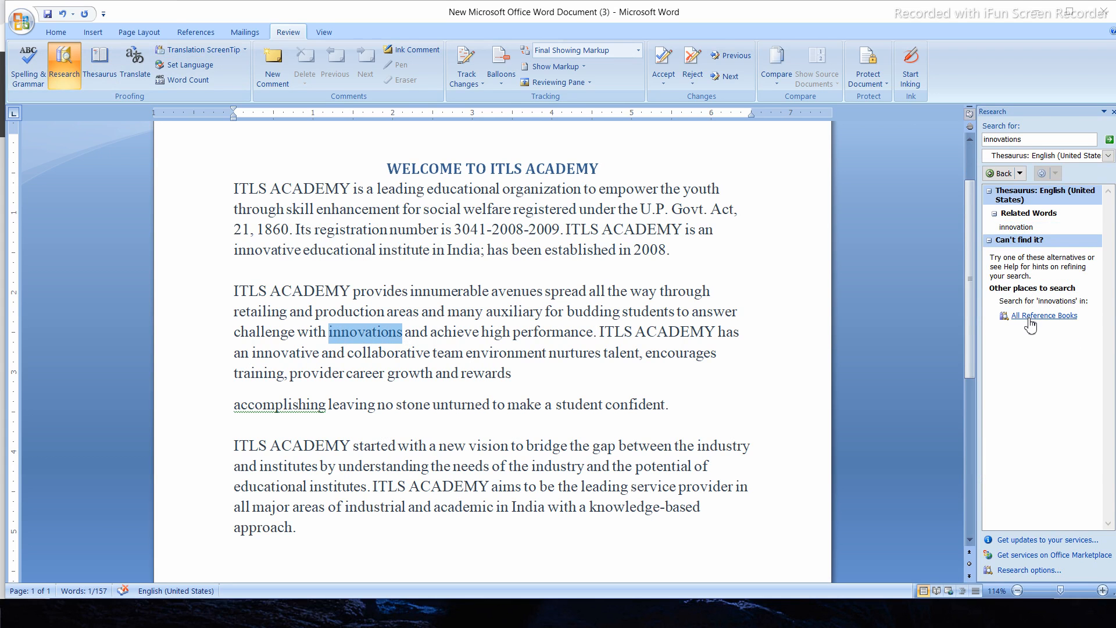
mouse_move(1015, 232)
left_click(1091, 227)
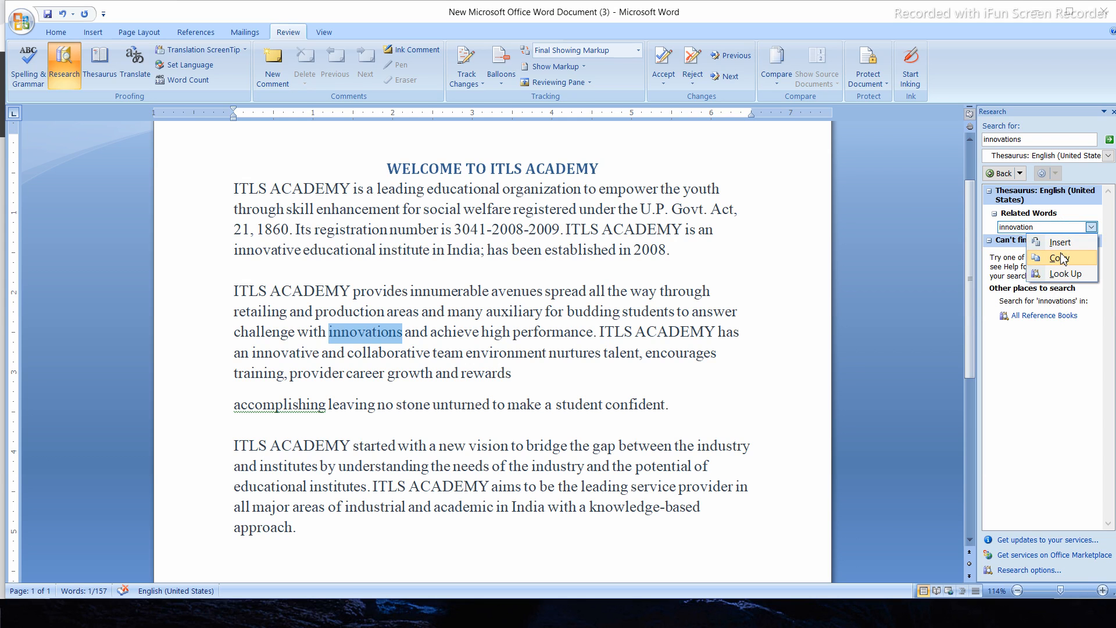
left_click(1019, 438)
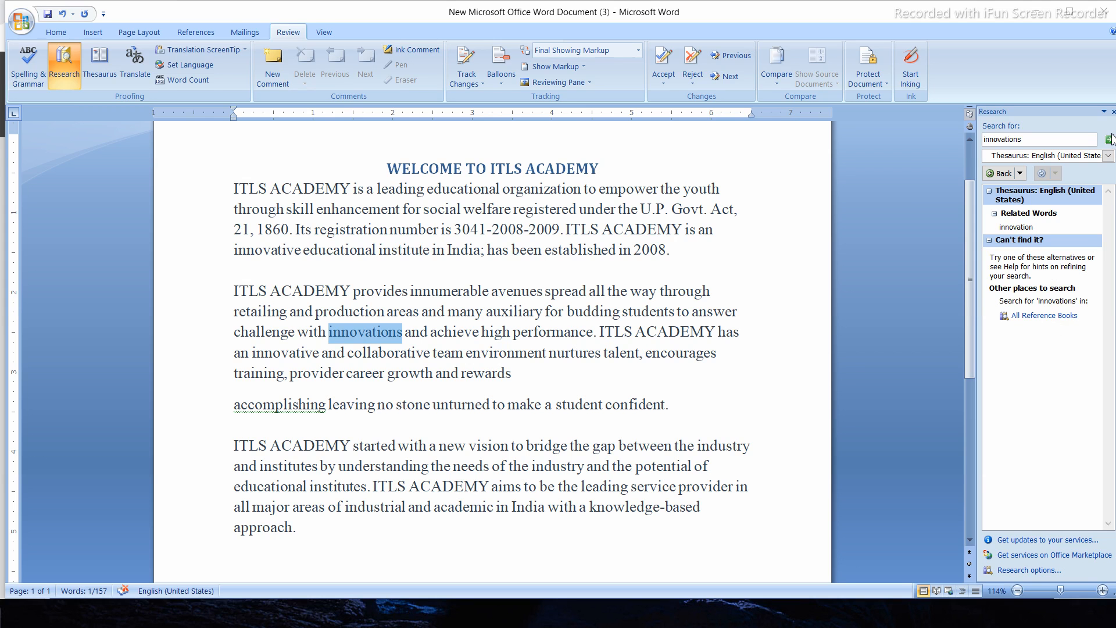
left_click(1113, 113)
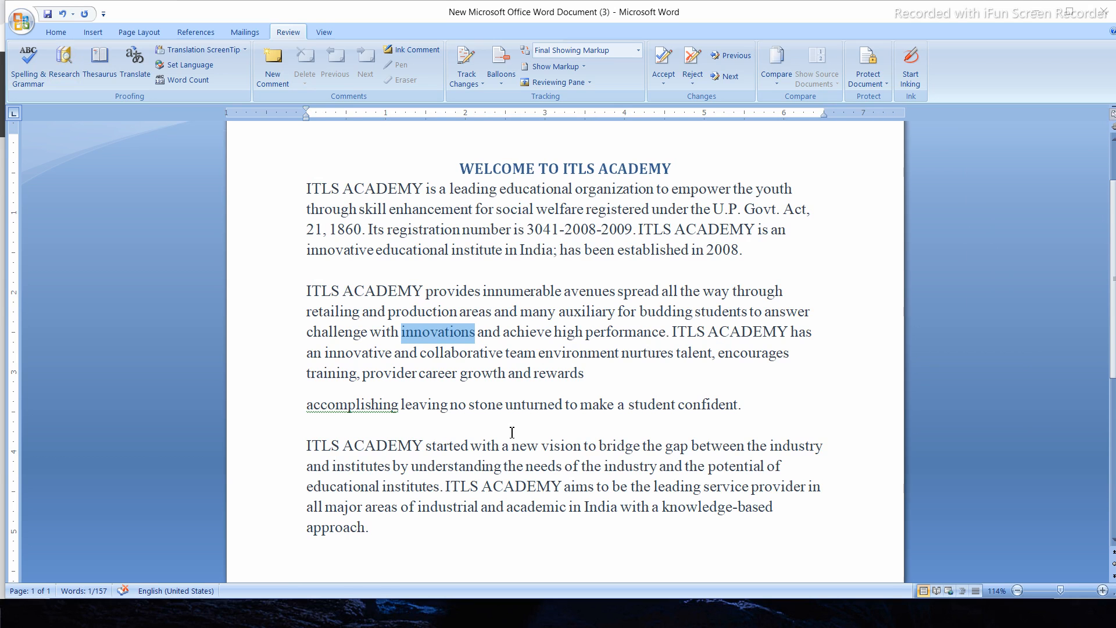
Step: Look up the word "accomplishing" from the second paragraph in the thesaurus and close the research results
double_click(336, 374)
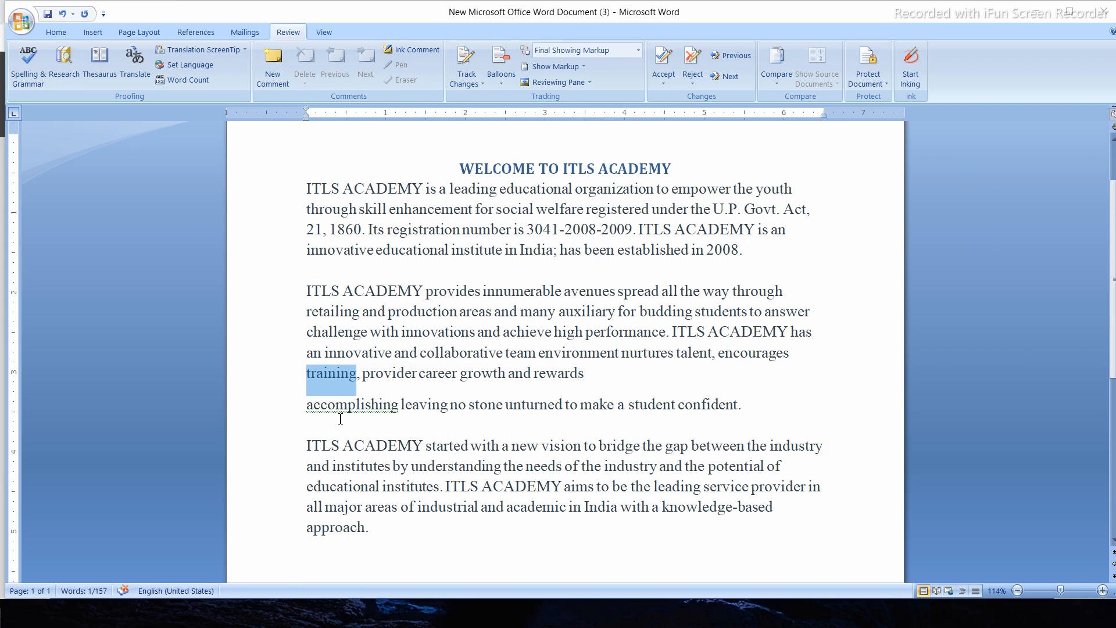
double_click(341, 405)
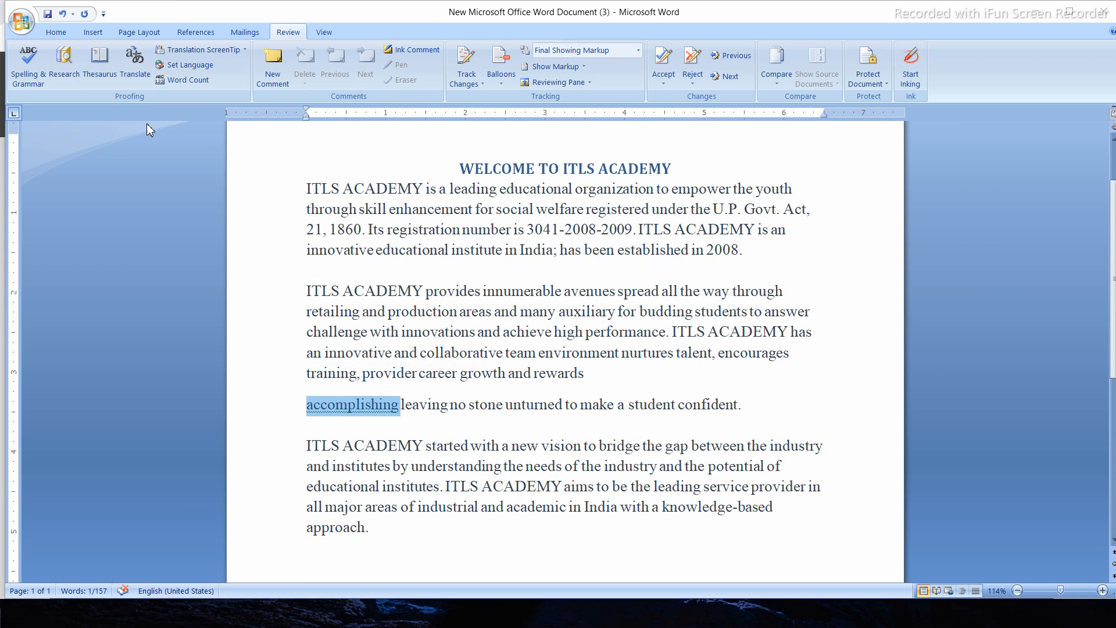
left_click(102, 69)
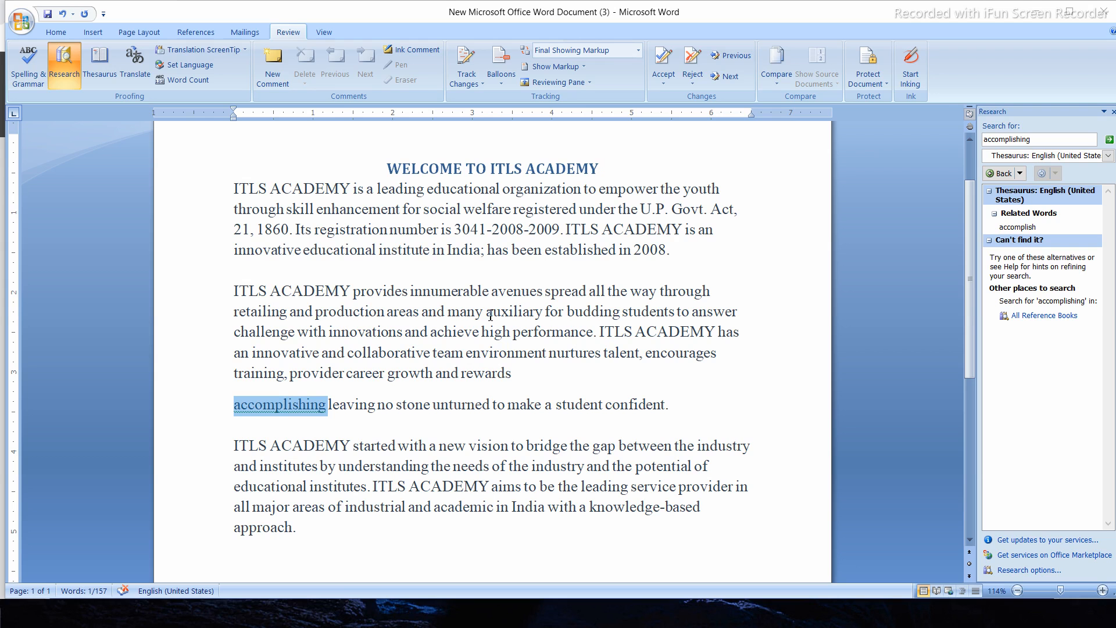
left_click(1112, 113)
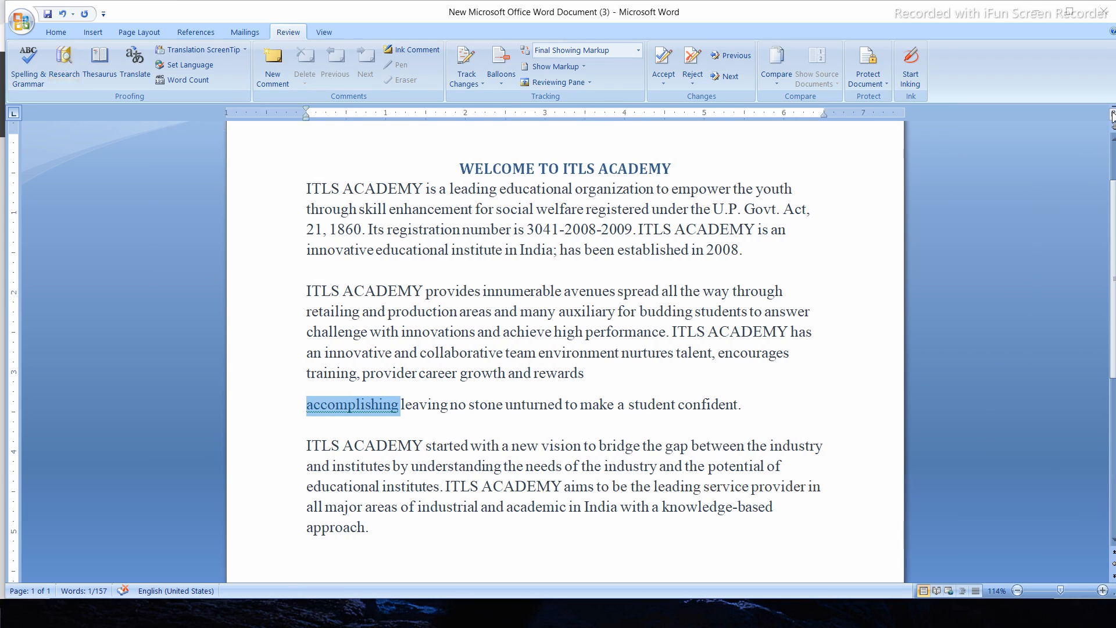
Step: Join the line starting with "accomplishing" to the end of the preceding line after "rewards"
left_click(308, 411)
key("BackSpace")
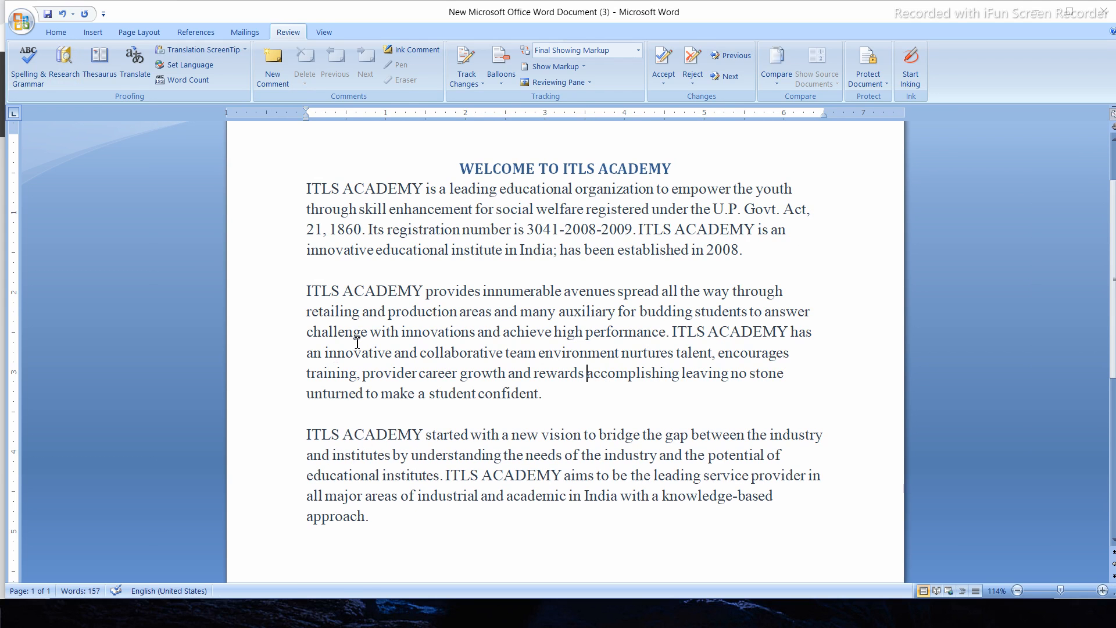
Step: Translate the entire first paragraph from English (United States) to Hindi (India)
scroll(451, 434, "down", 1)
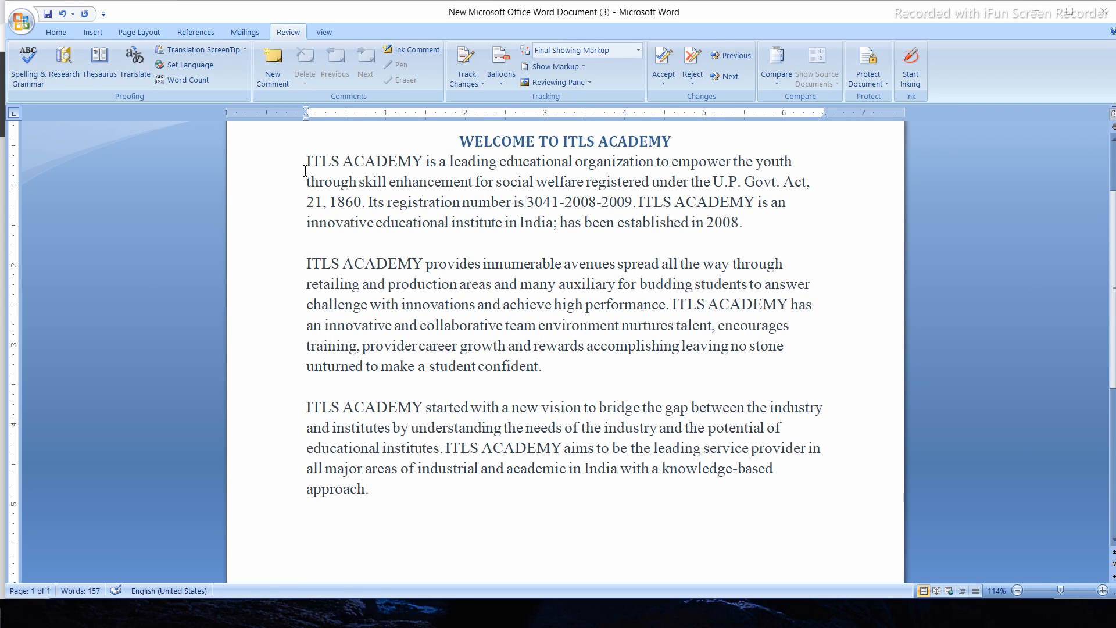
left_click_drag(311, 150, 374, 497)
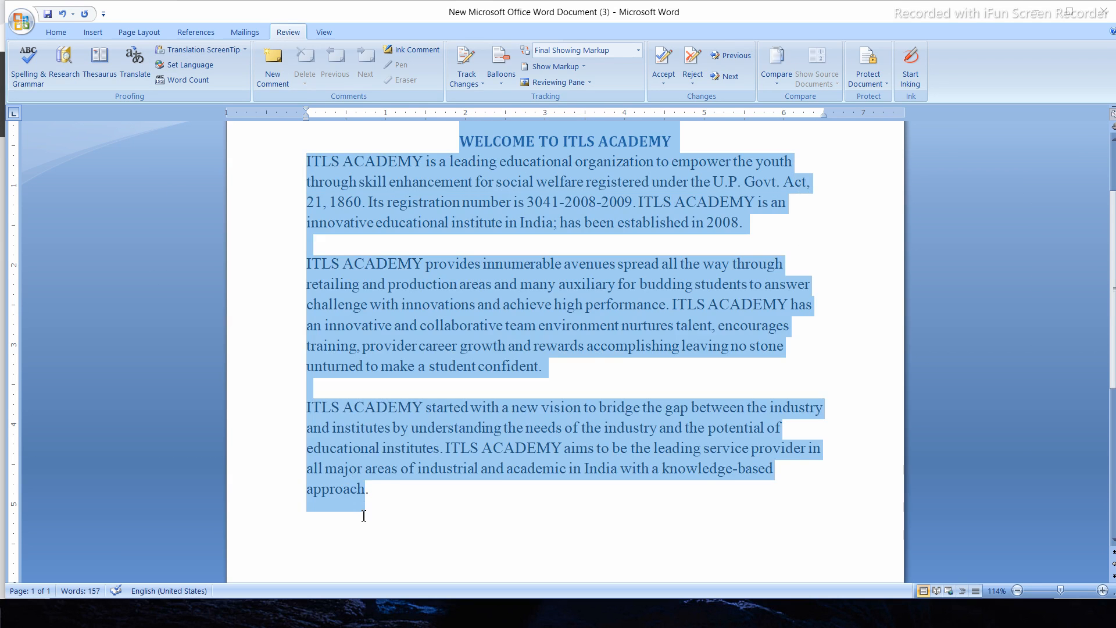
left_click(349, 261)
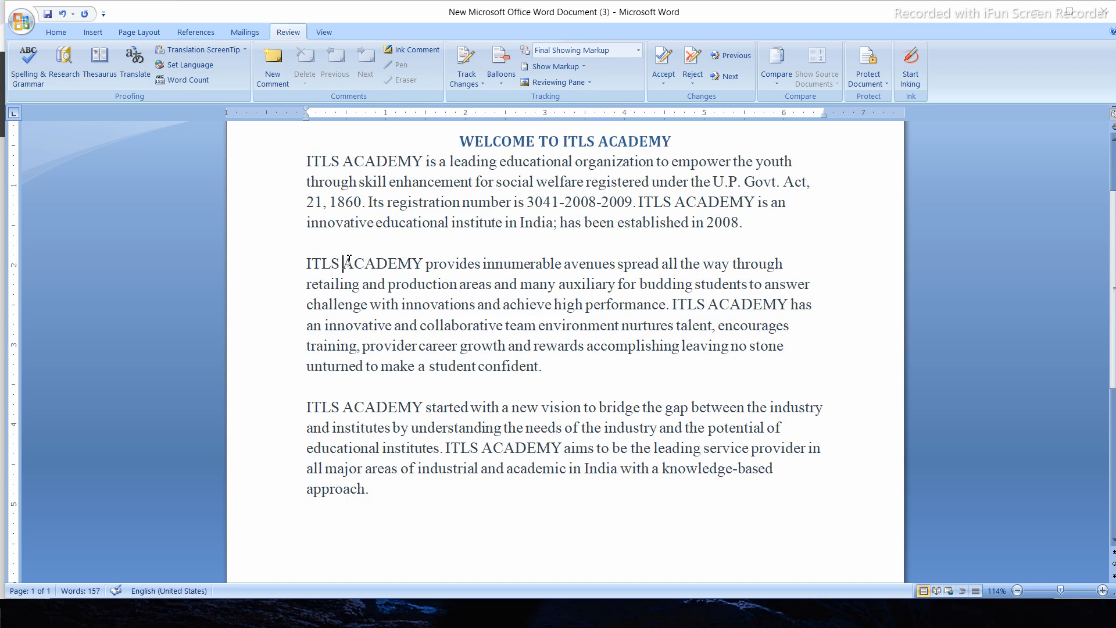
left_click(309, 166)
left_click(726, 234, "shift")
left_click_drag(726, 234, 750, 225)
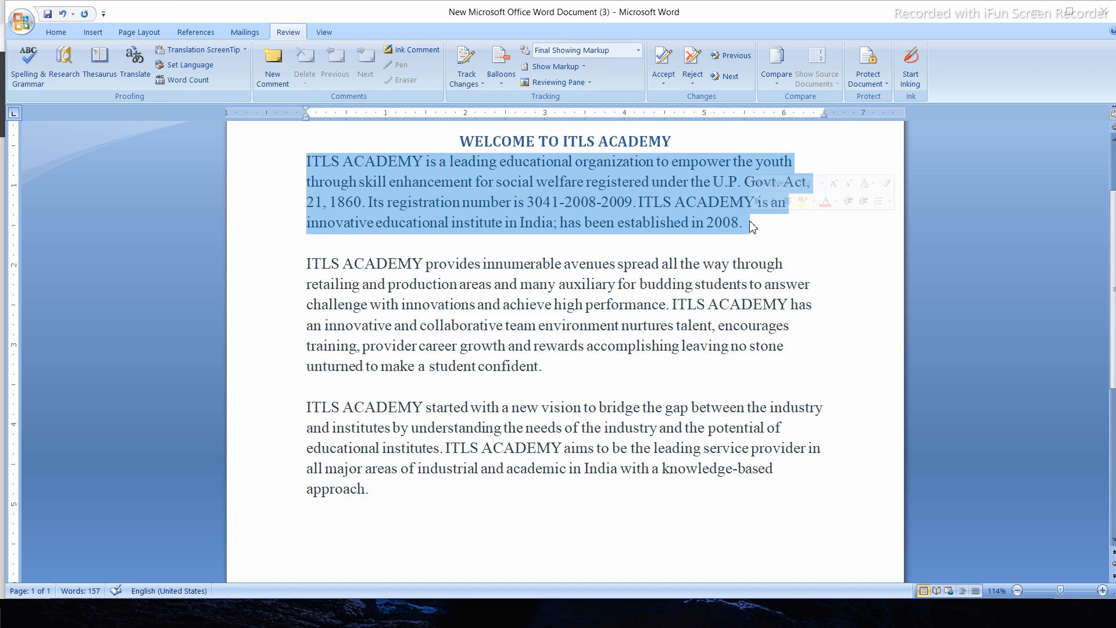
left_click(144, 64)
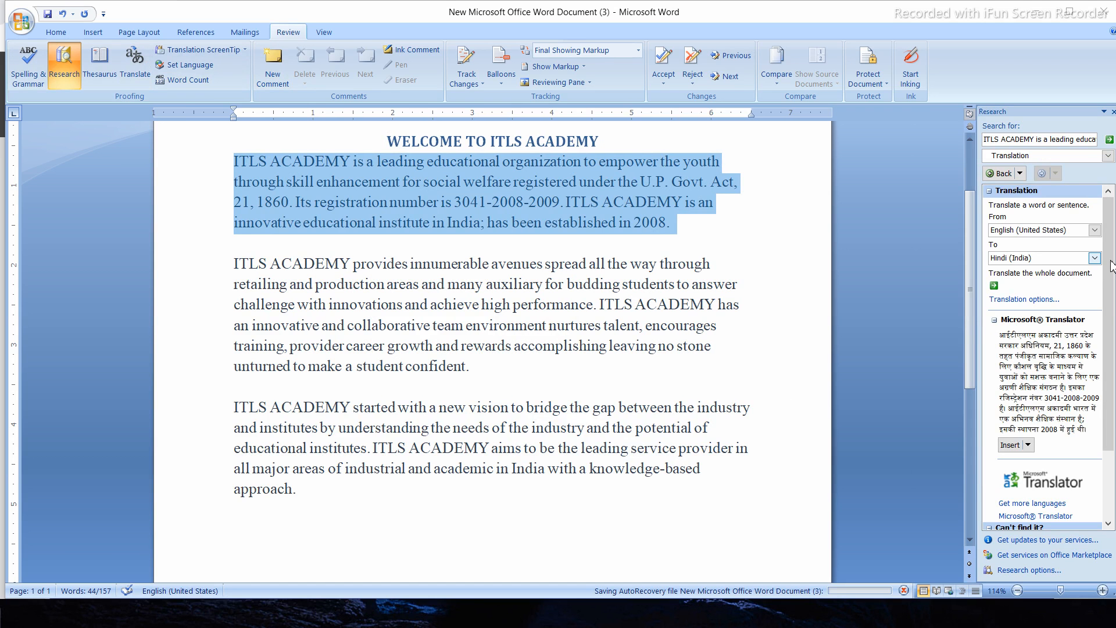
Step: Replace the first paragraph with its Hindi translation, undo the replacement, and close the research results
scroll(1114, 332, "down", 1)
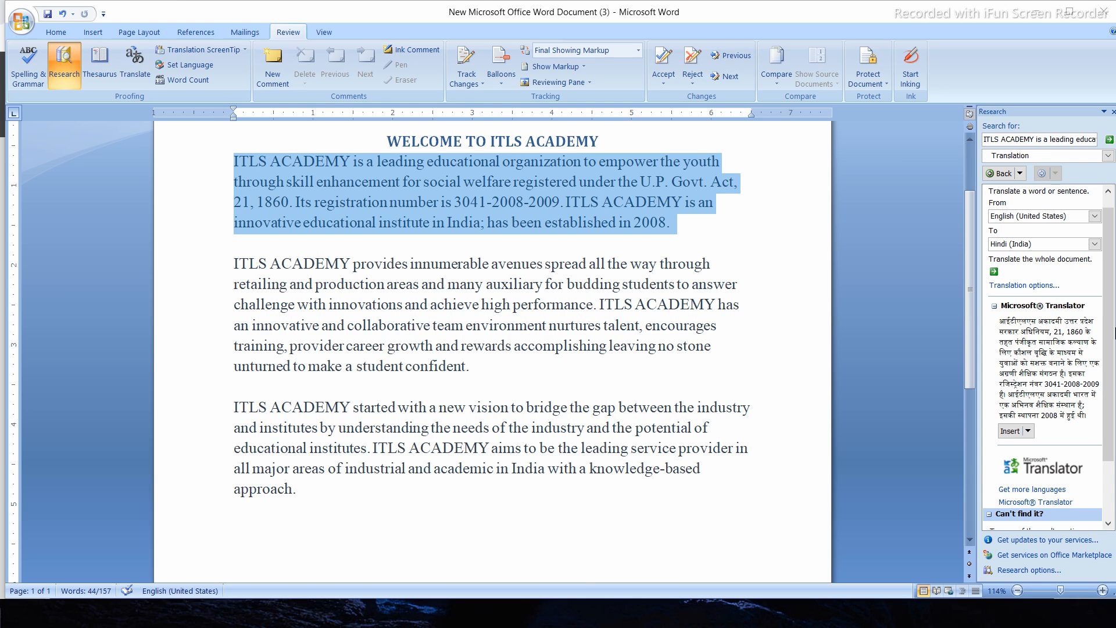
left_click(1003, 433)
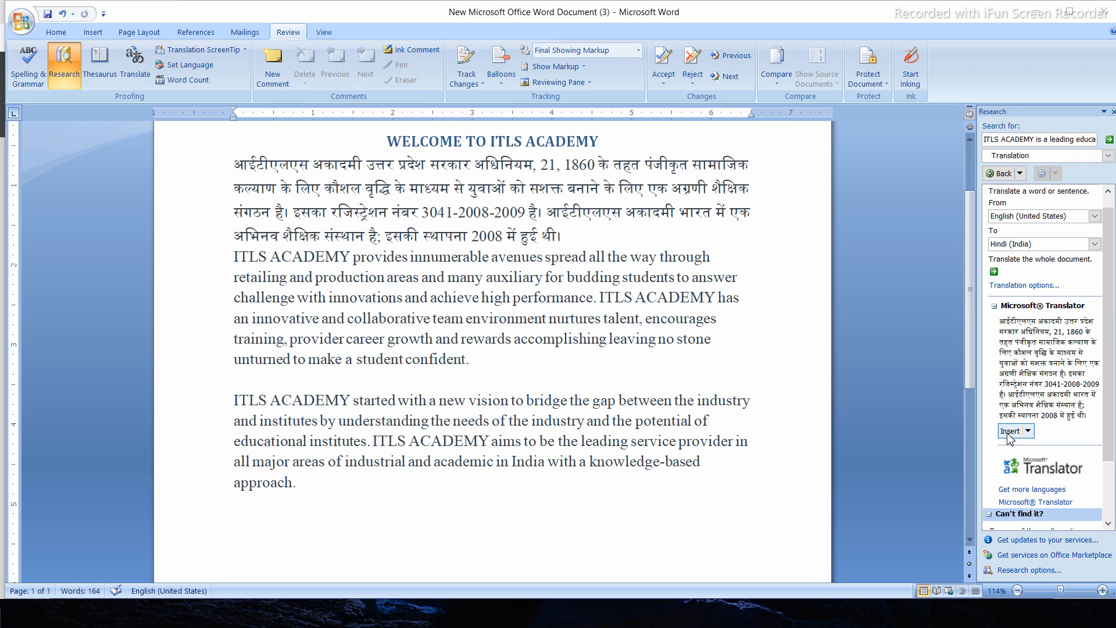
key("ctrl+z")
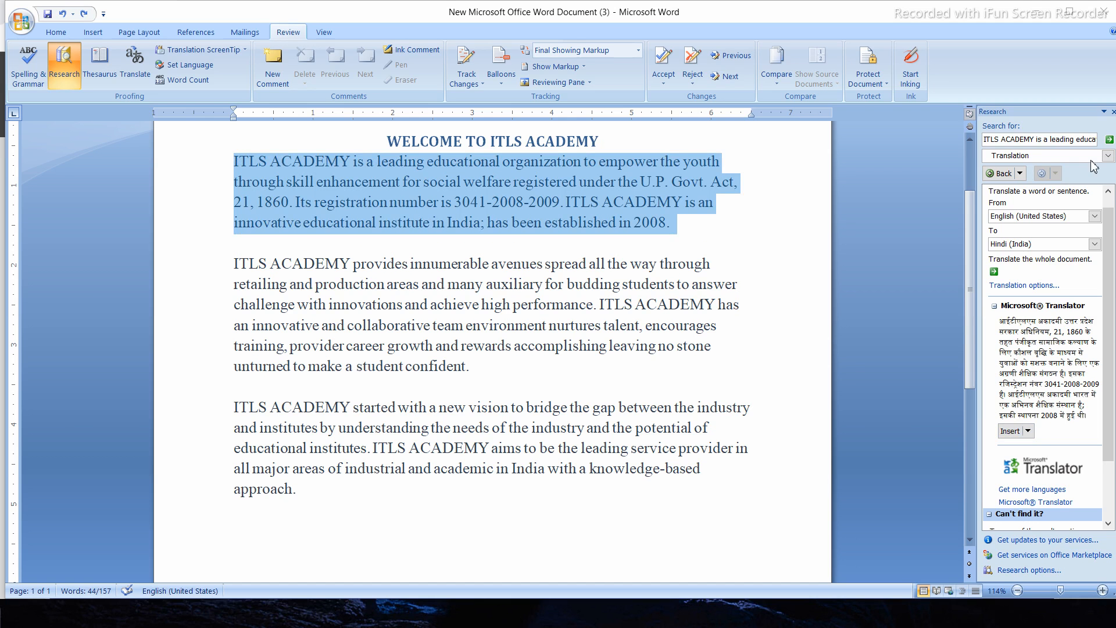
left_click(1112, 112)
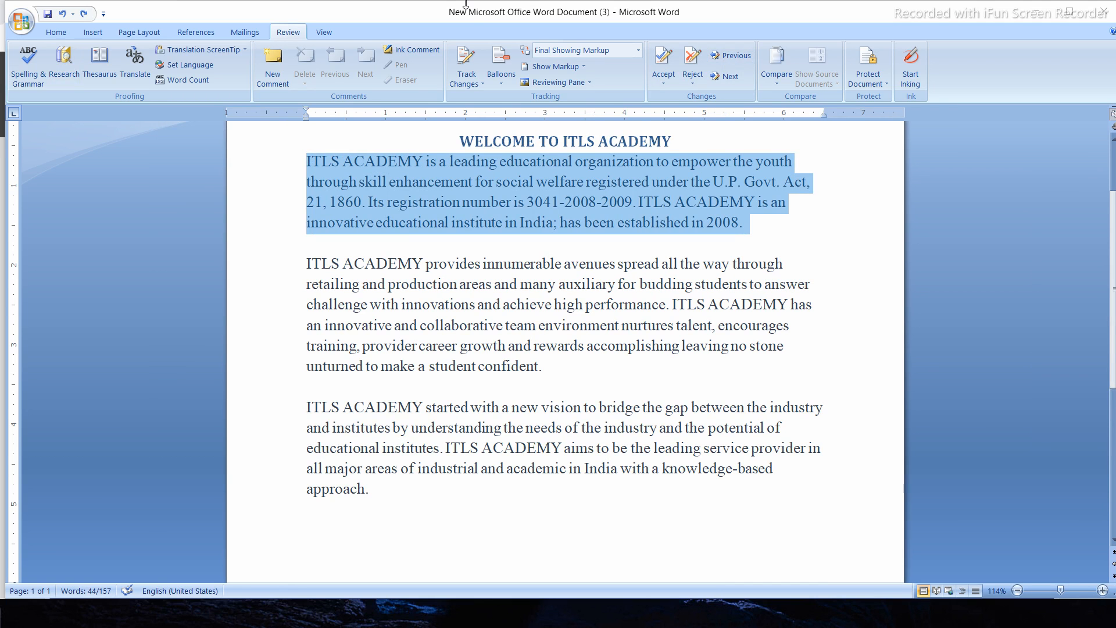
Step: Reopen the first paragraph's translation, browse the available target languages, and close the research results
left_click(133, 71)
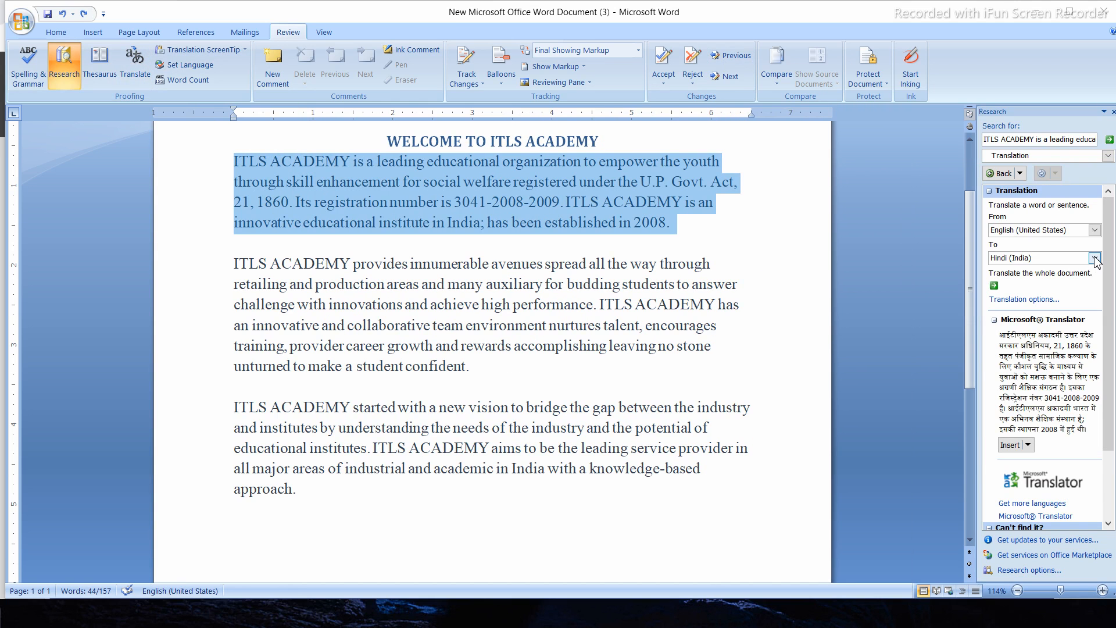
left_click(1095, 258)
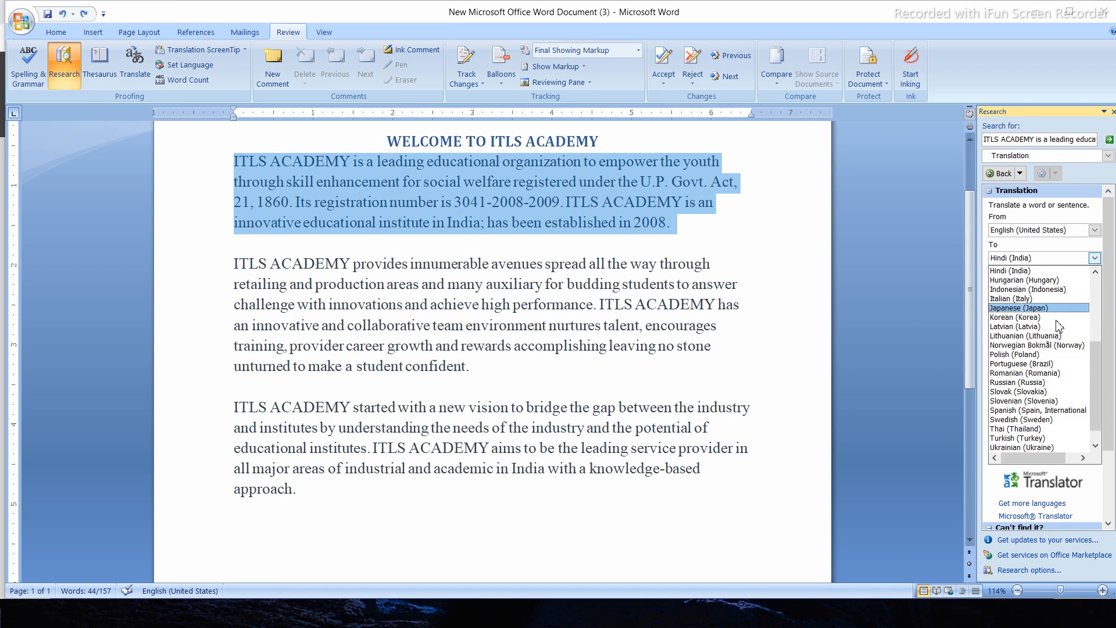
scroll(1096, 378, "up", 5)
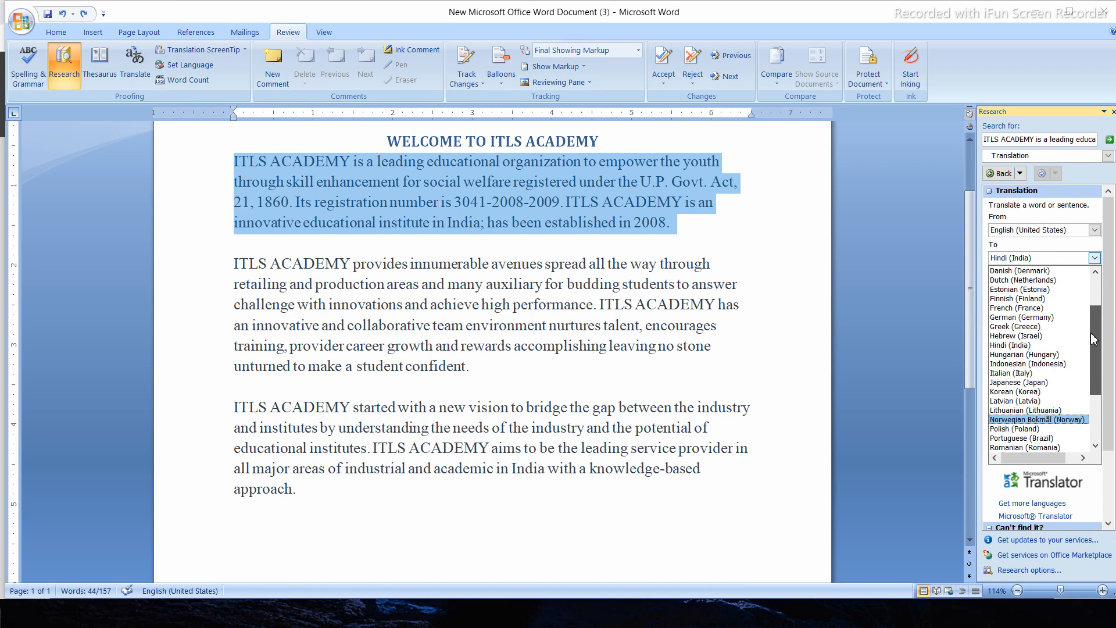
left_click_drag(1096, 283, 1095, 414)
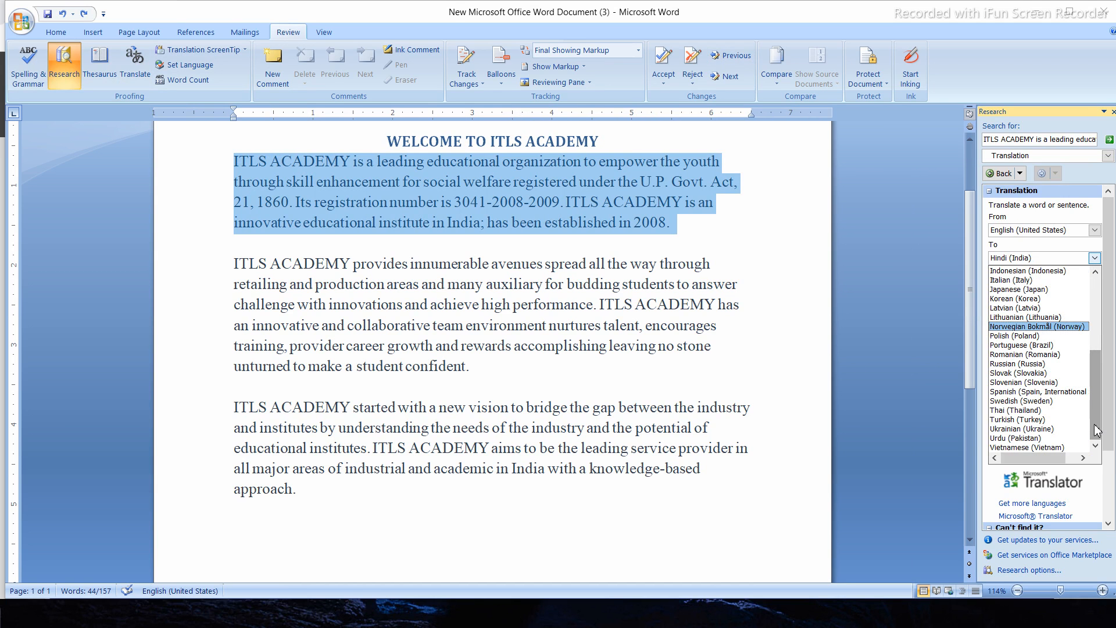
left_click_drag(1097, 430, 1099, 312)
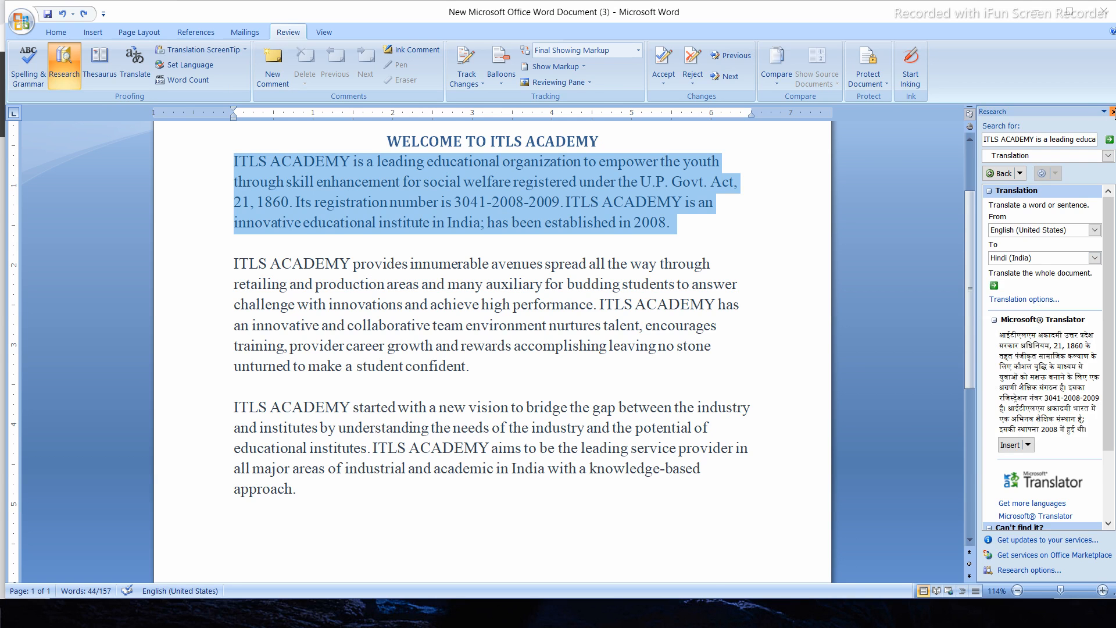
left_click(1112, 111)
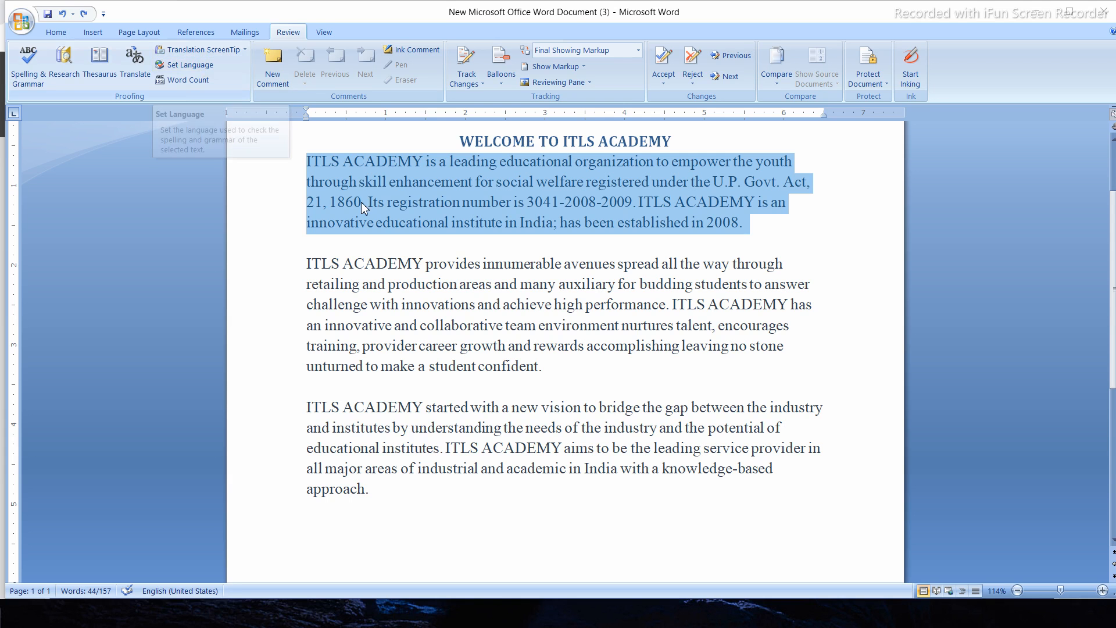
Step: Review the proofing language settings of the first paragraph and keep English (United States)
left_click(325, 161)
left_click_drag(306, 161, 759, 222)
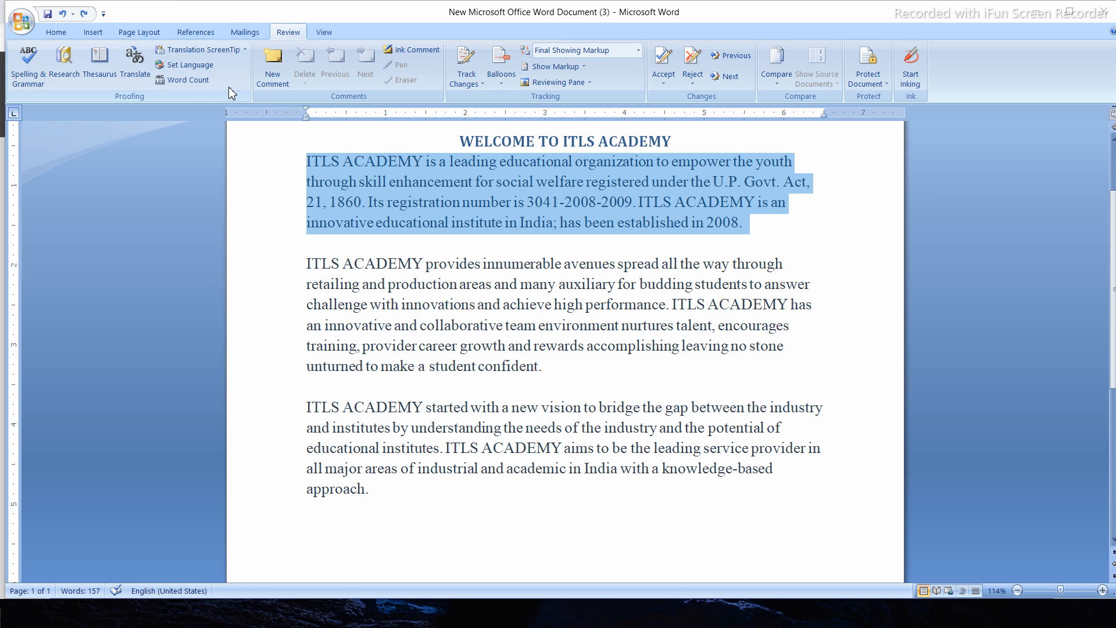
left_click(194, 64)
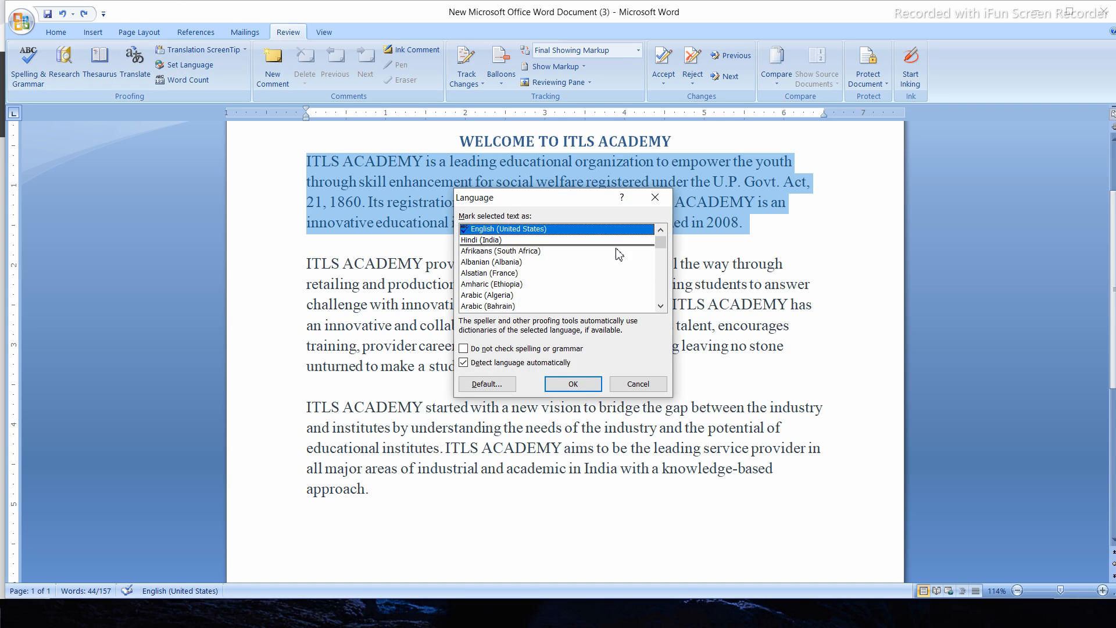
left_click(585, 383)
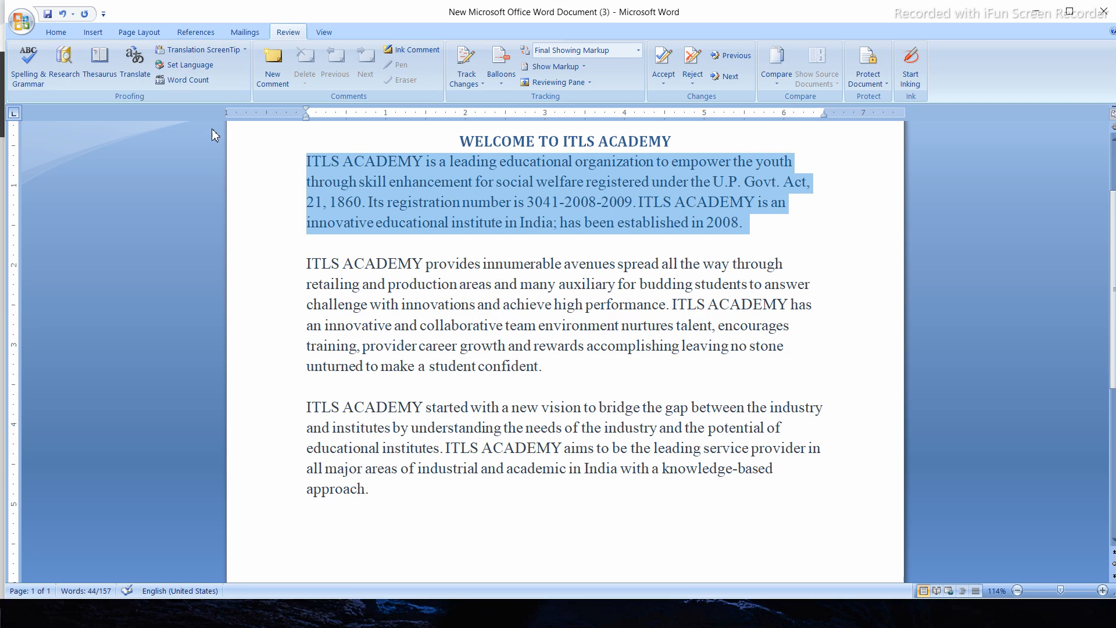
Step: Mark the first paragraph's proofing language as Hindi (India)
left_click(191, 67)
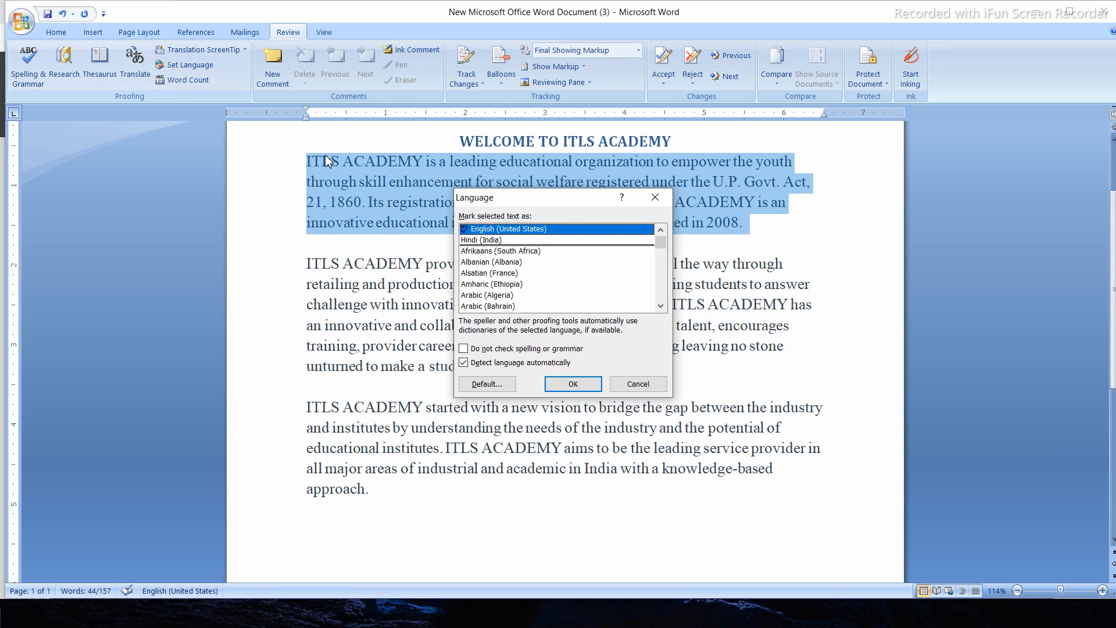
left_click(503, 263)
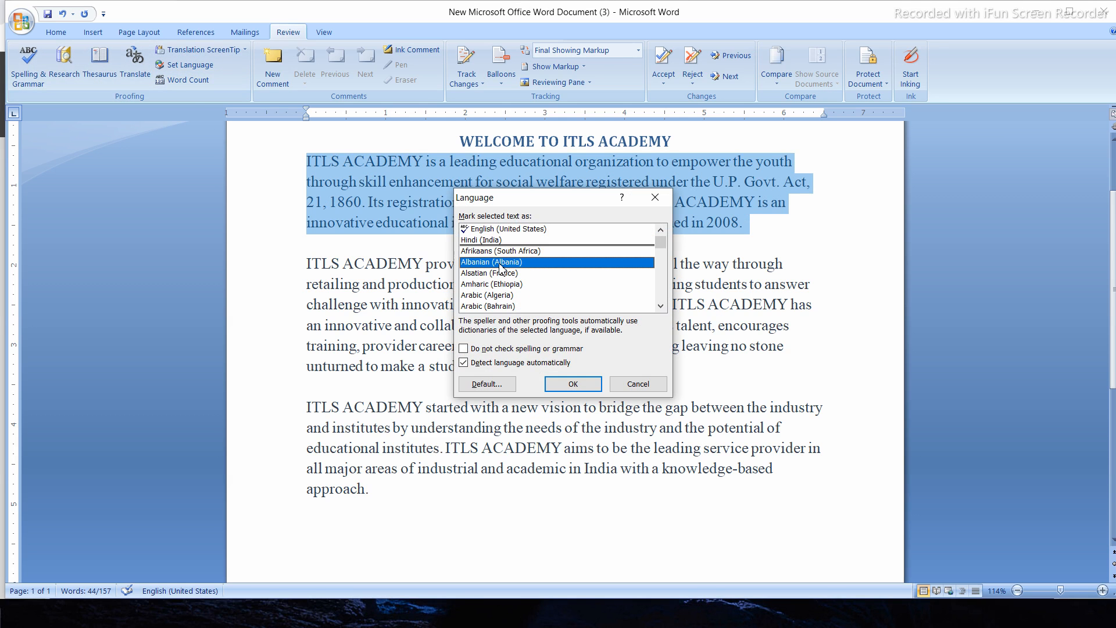
left_click(489, 241)
left_click(582, 383)
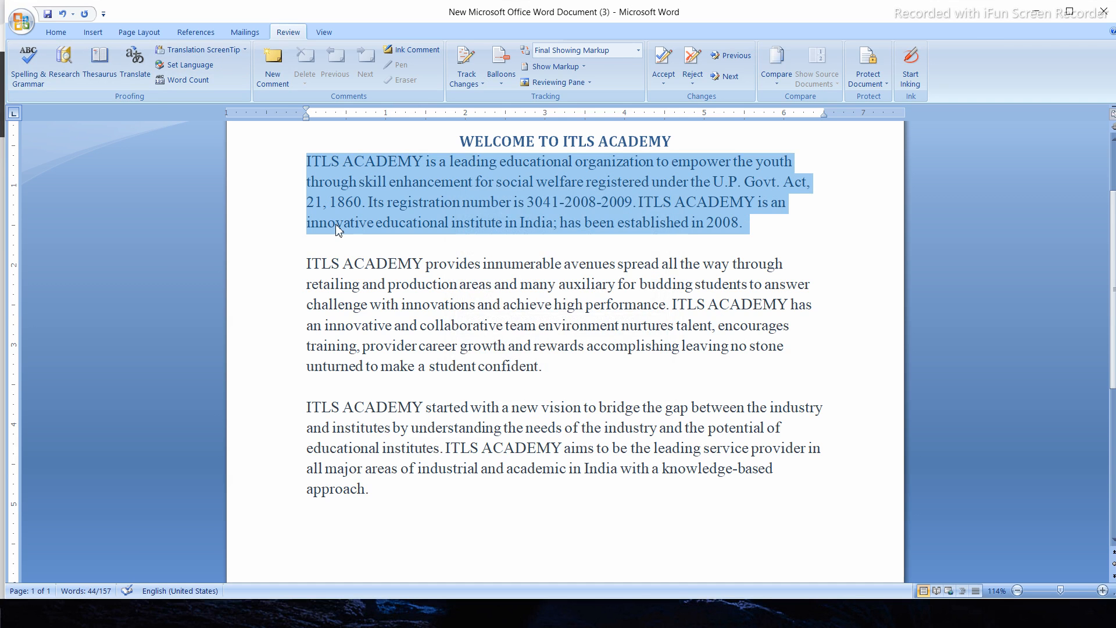
Step: Check the word count statistics for the first paragraph, close them, and deselect the paragraph
left_click(174, 81)
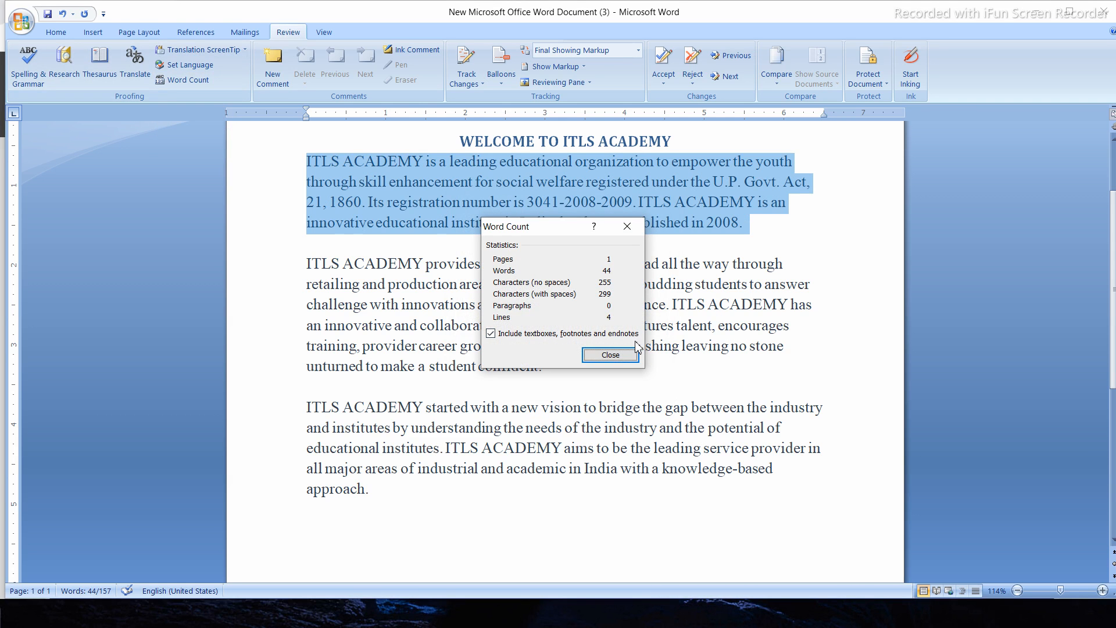
left_click_drag(532, 229, 517, 276)
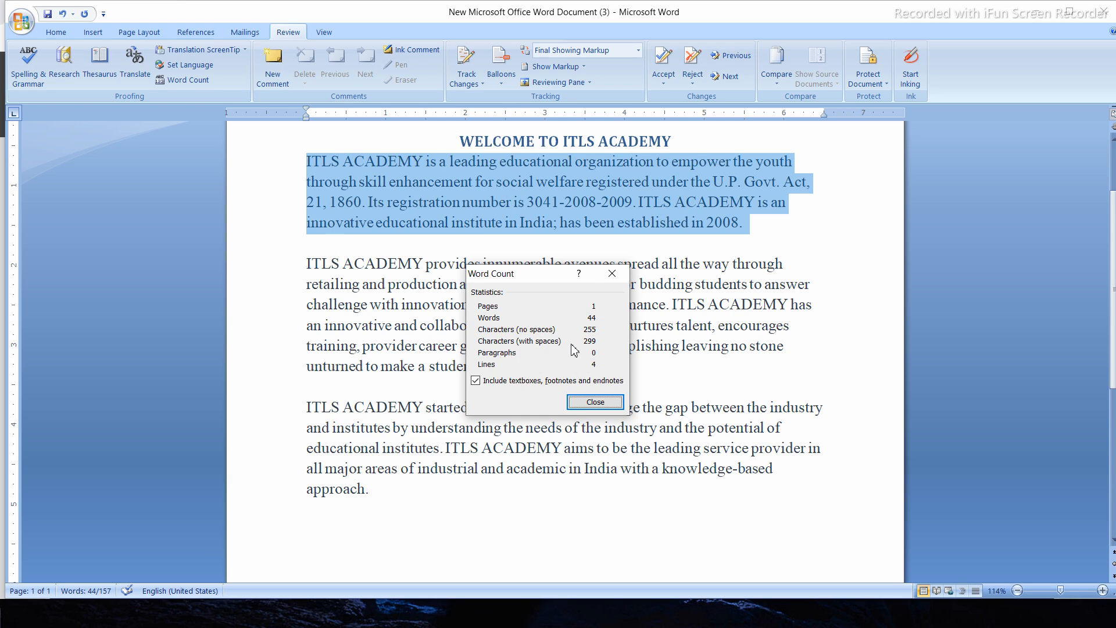
left_click(612, 273)
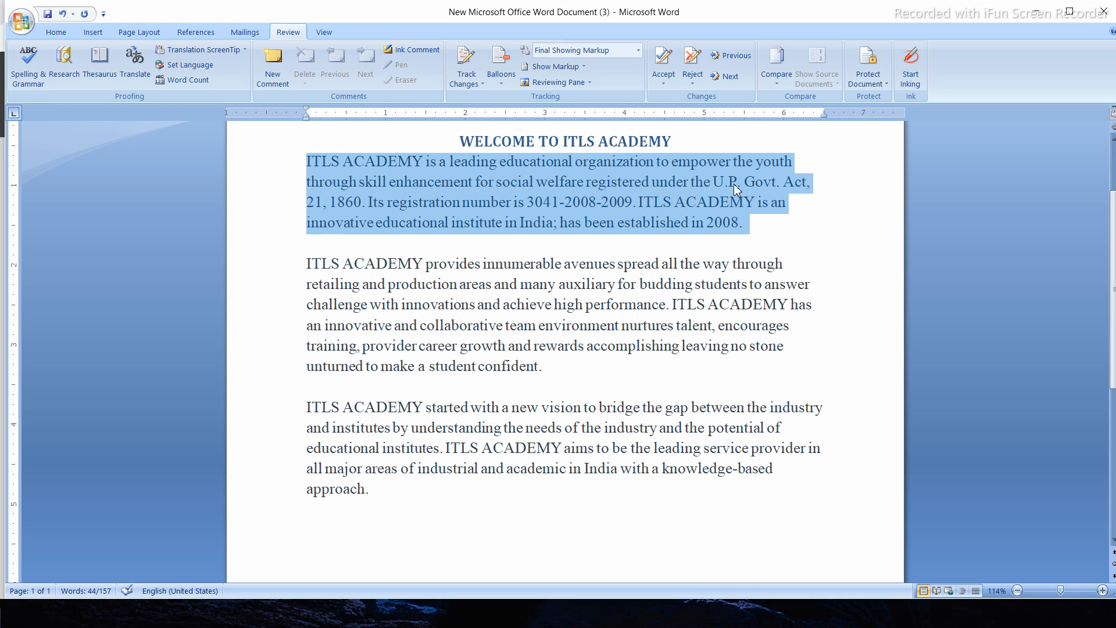
left_click(759, 185)
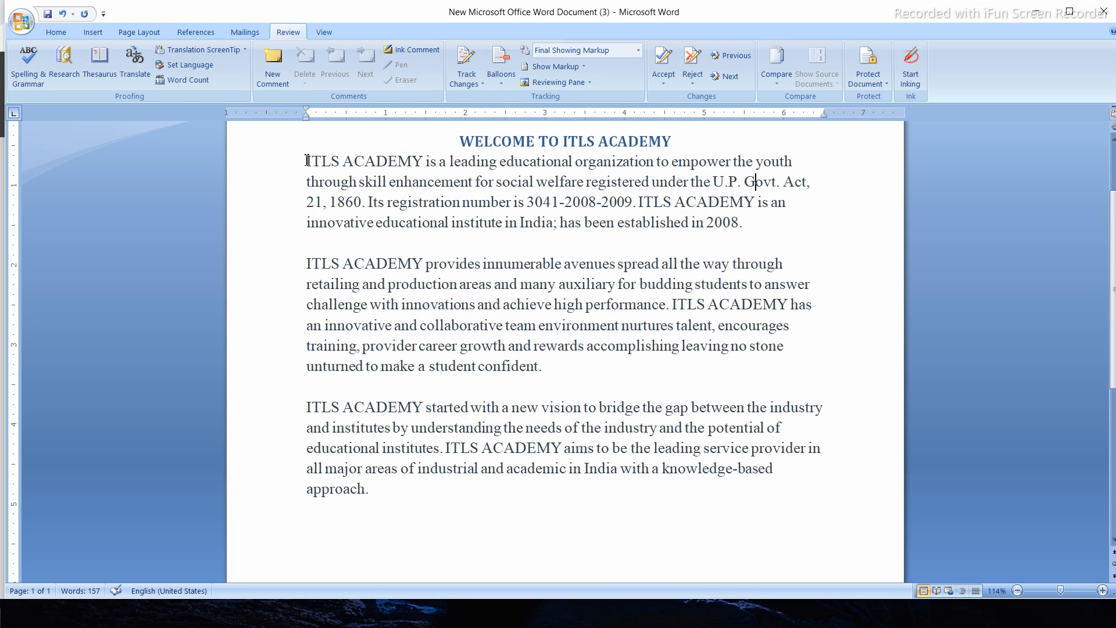
Step: Check the word count statistics for all three body paragraphs and close them
mouse_move(307, 161)
left_mouse_down()
mouse_move(395, 468)
mouse_move(374, 494)
mouse_move(308, 324)
mouse_move(303, 169)
left_mouse_up()
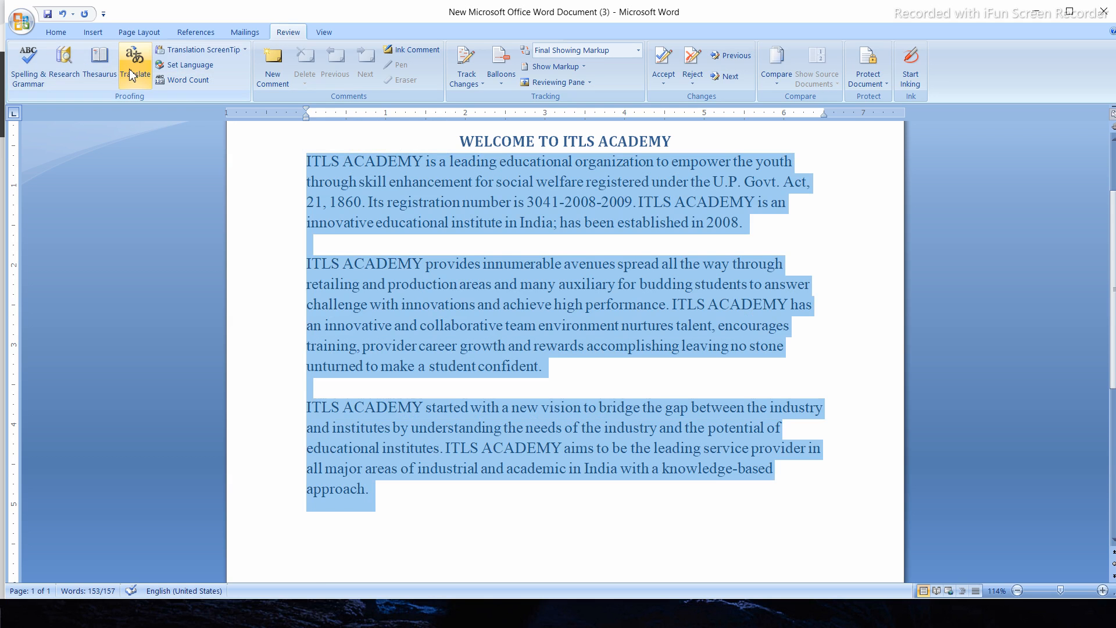
left_click(174, 81)
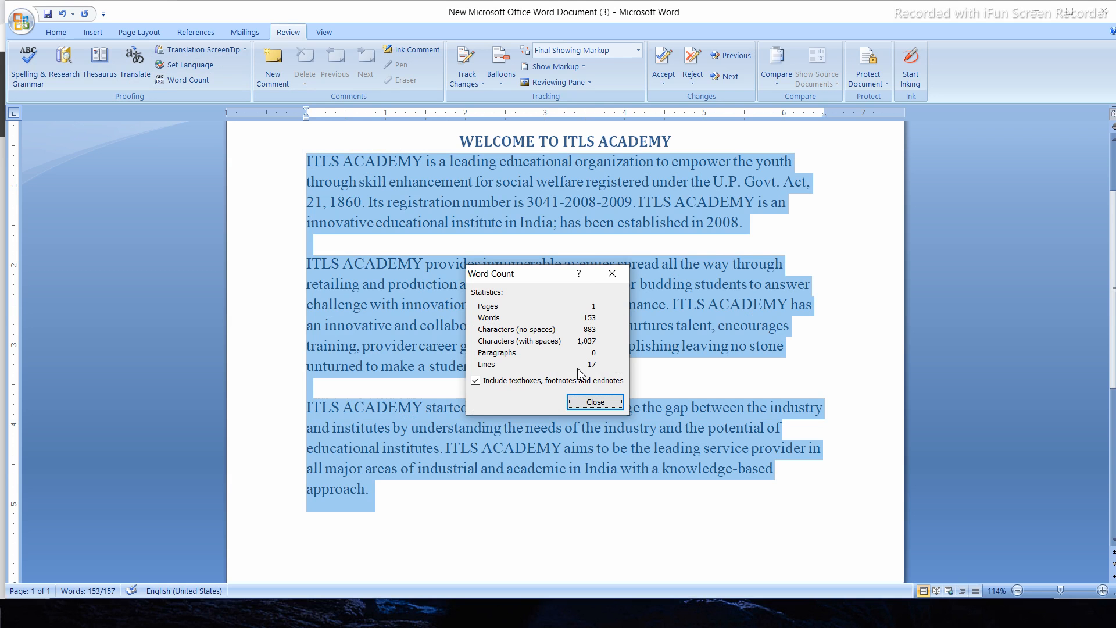
left_click(612, 273)
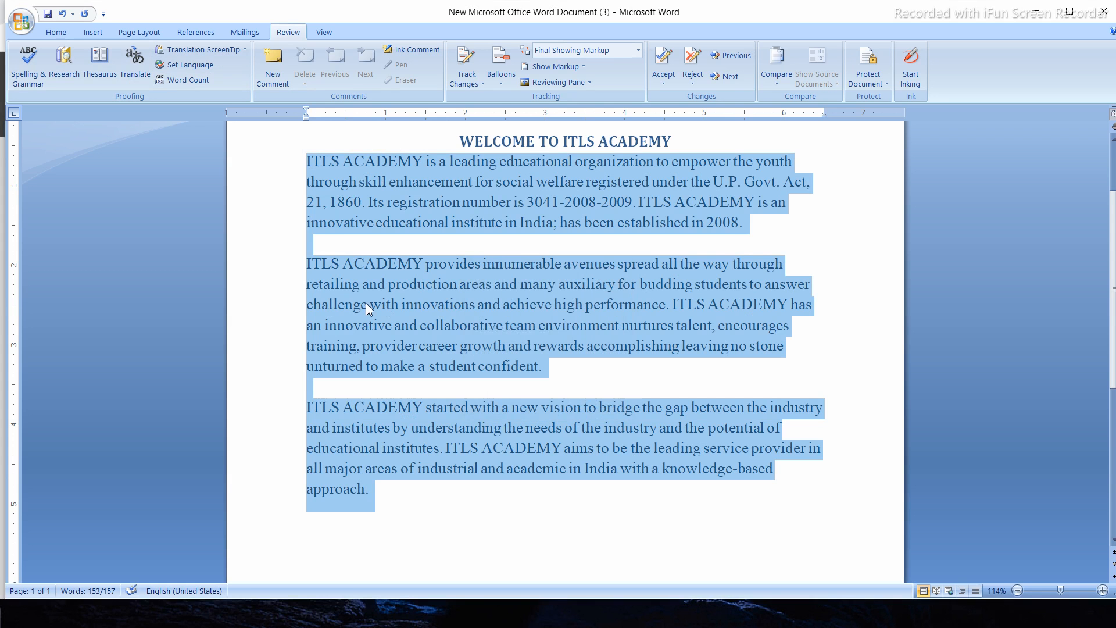
Step: Indent only the first lines of the second and third body paragraphs by one tab, undoing the indents applied to the whole text
left_click(305, 266)
key("Tab")
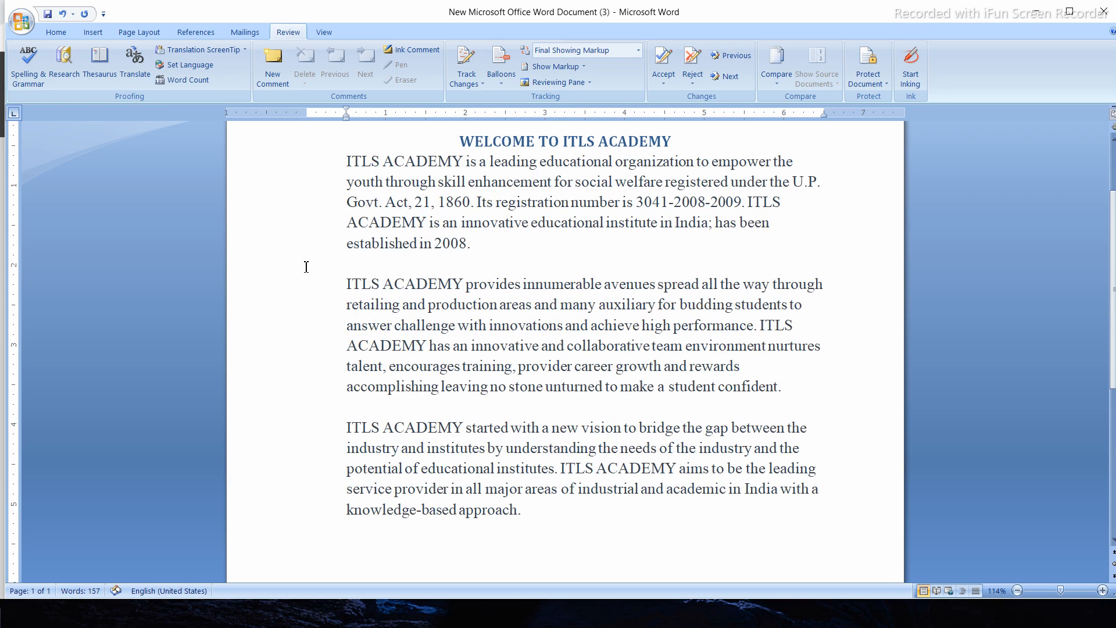
key("ctrl+z")
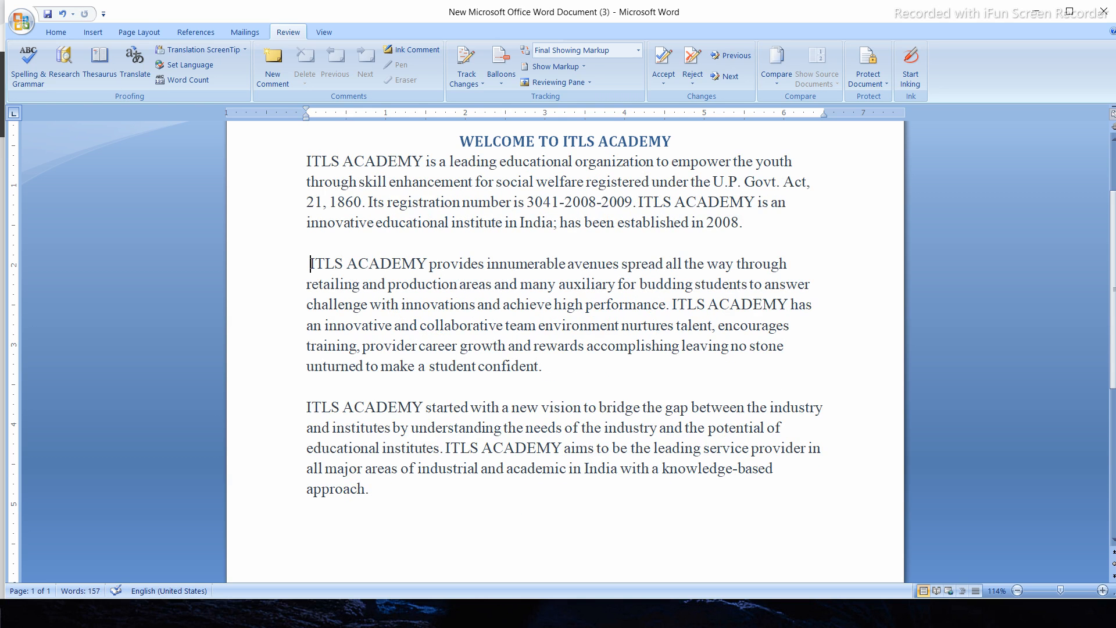
key("Tab")
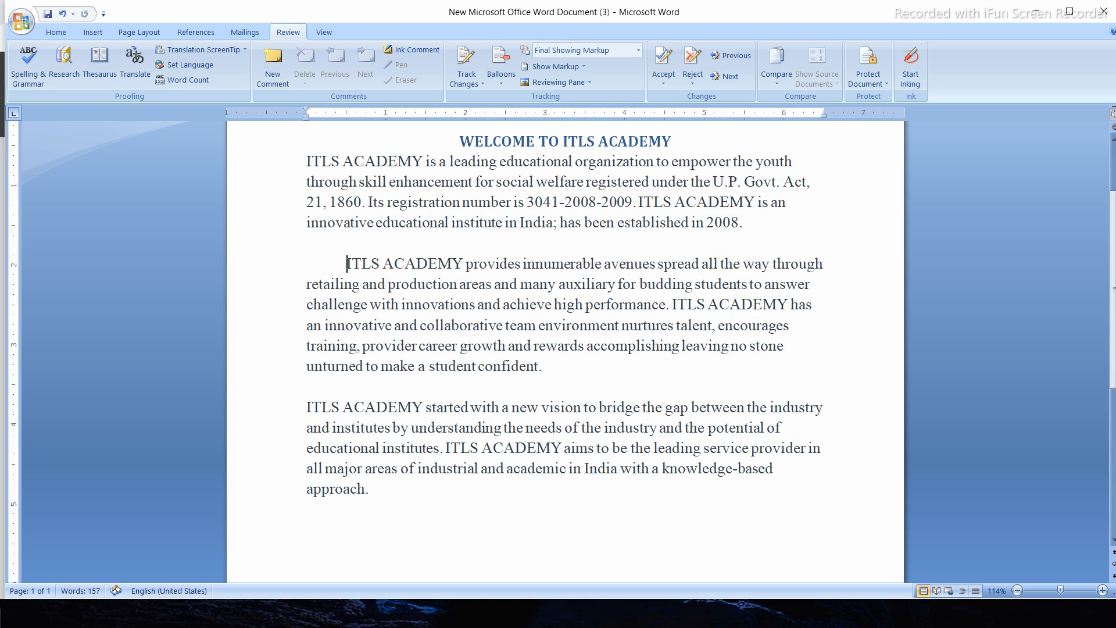
left_click(310, 405)
key("Tab")
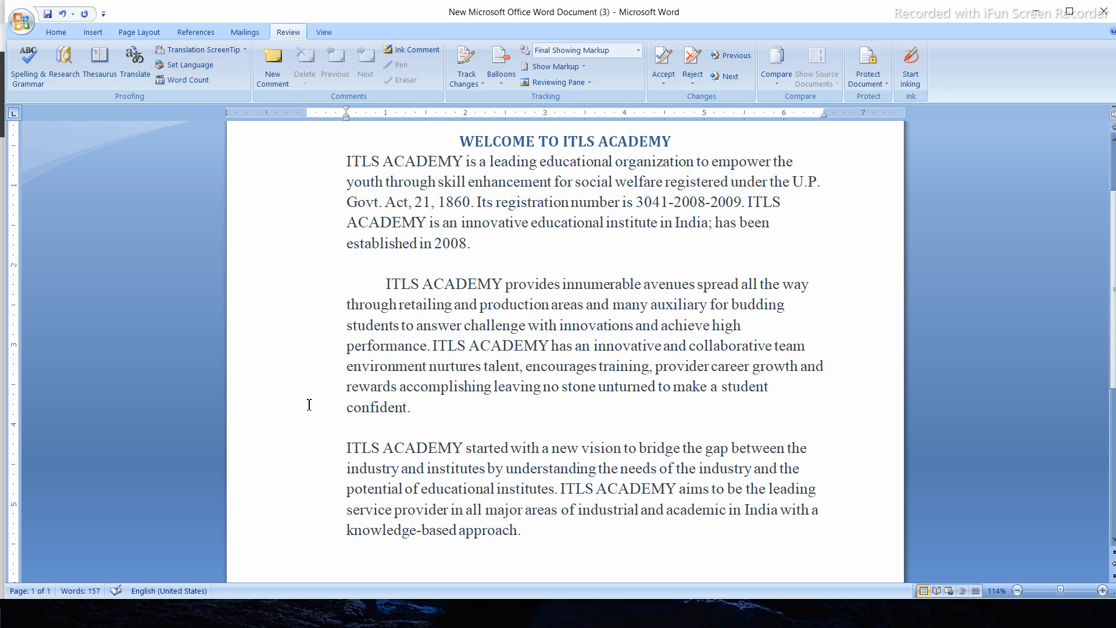
key("ctrl+z")
key("Tab")
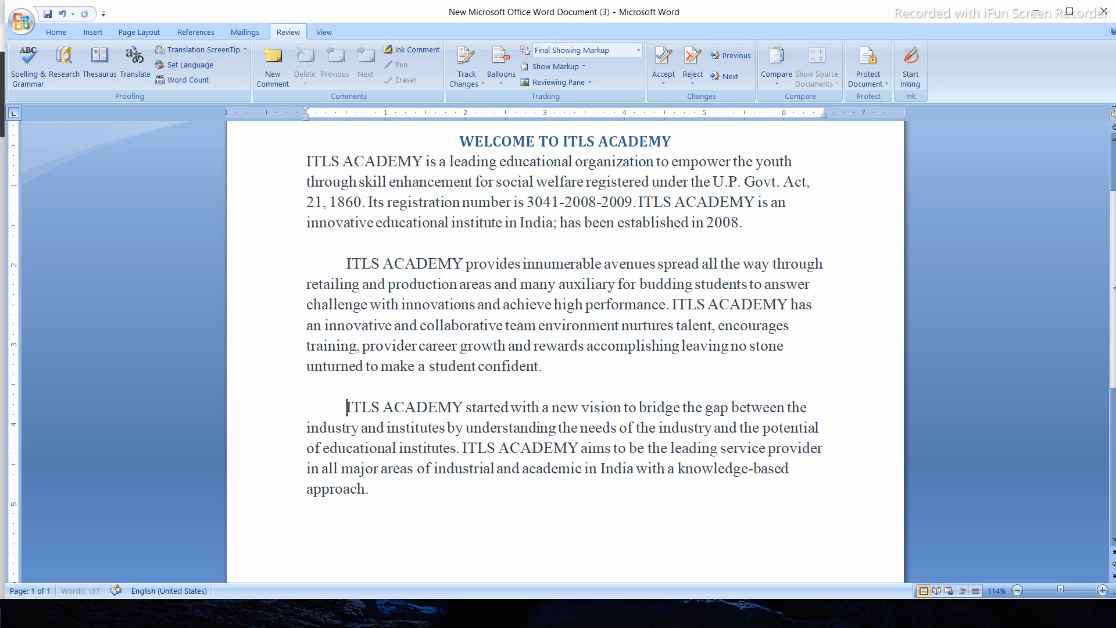
Step: Recheck the word count statistics for the three body paragraphs with the new indents, close them, and deselect the text
left_click(308, 163)
left_click_drag(307, 164, 378, 488)
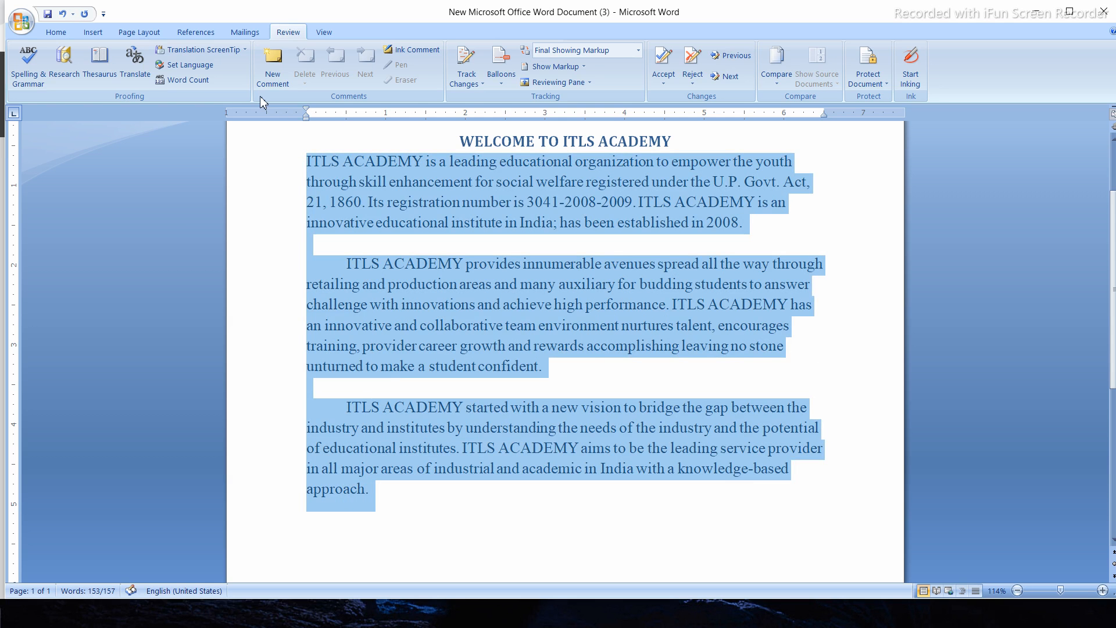
left_click(198, 82)
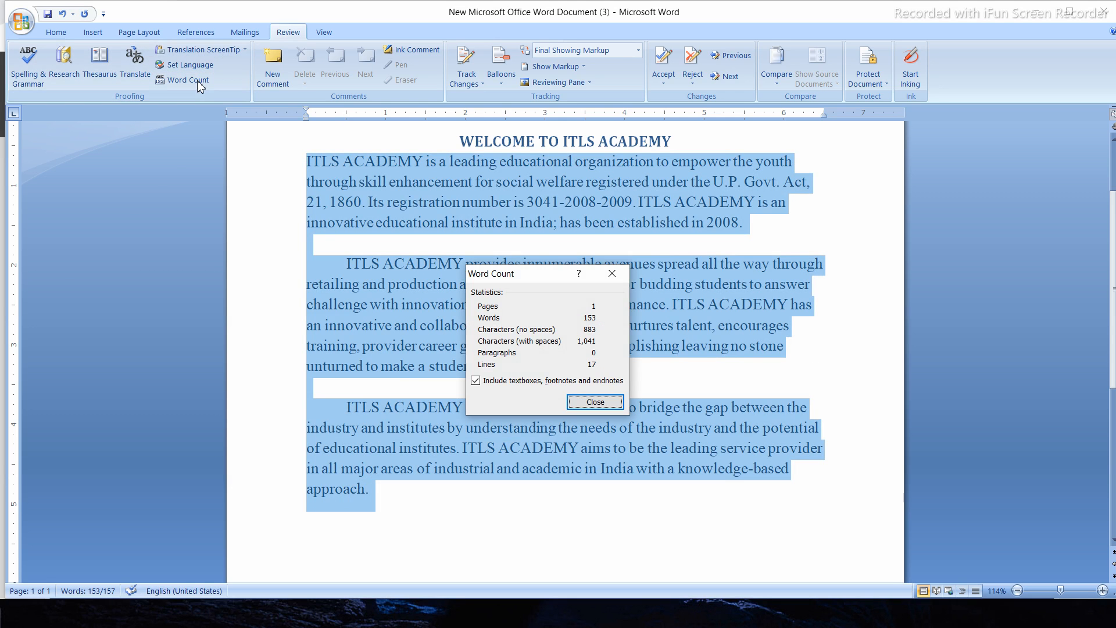
left_click(612, 273)
left_click(412, 232)
Step: Remove the blank line between the first and second paragraphs and restart the second as a new paragraph with a first-line indent
left_click(347, 264)
key("BackSpace")
key("BackSpace")
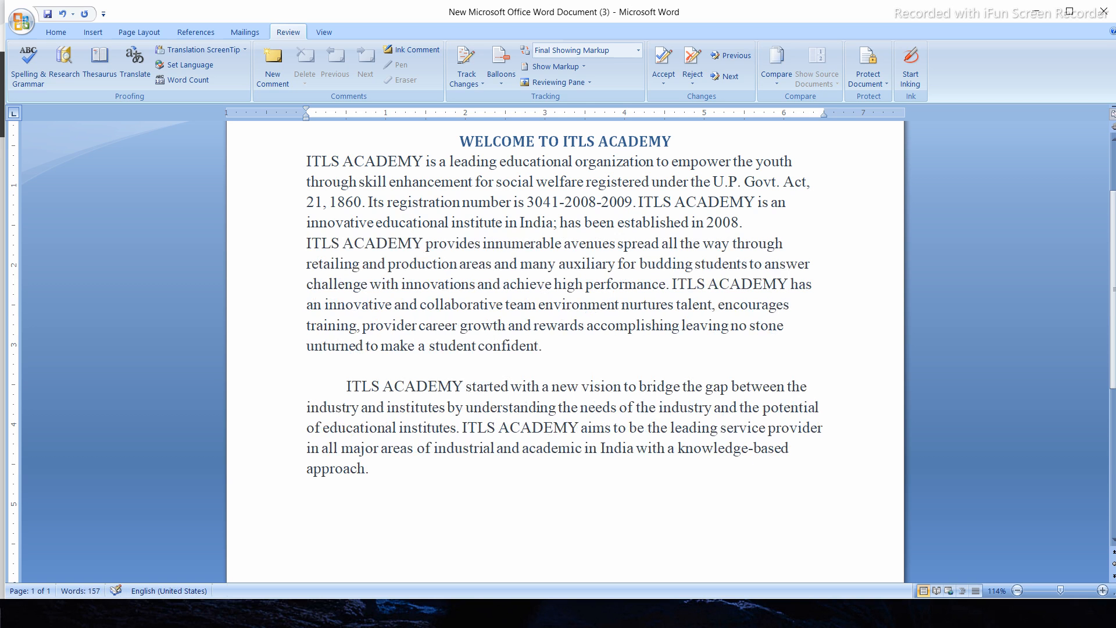
key("BackSpace")
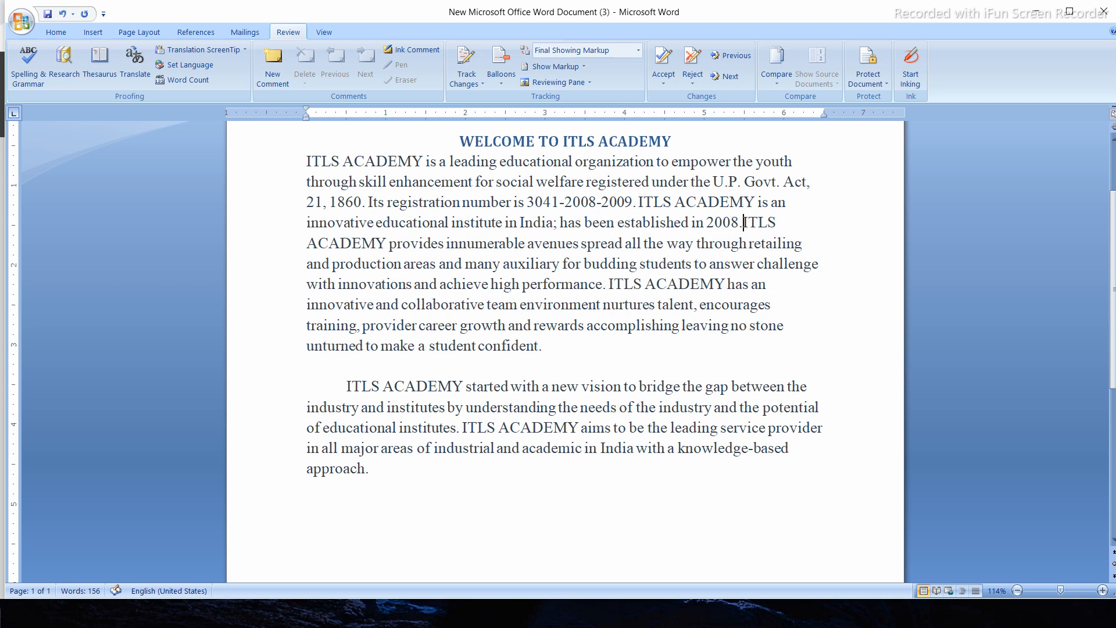
key("Return")
key("Tab")
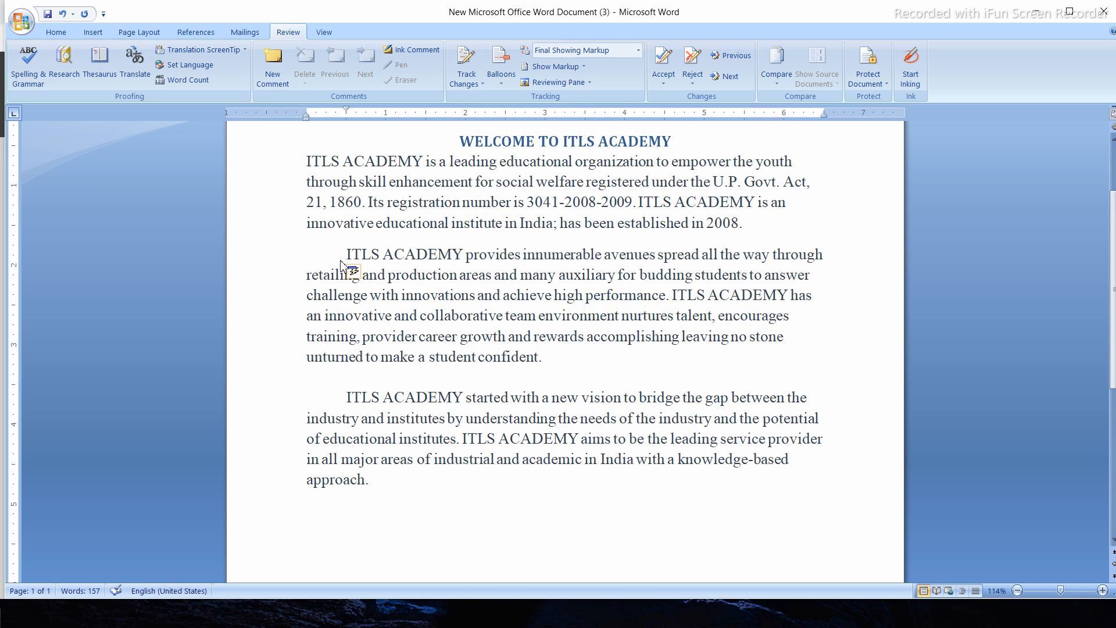
Step: Check the word count statistics for the first two paragraphs, close them, and deselect the text
left_click_drag(543, 356, 294, 160)
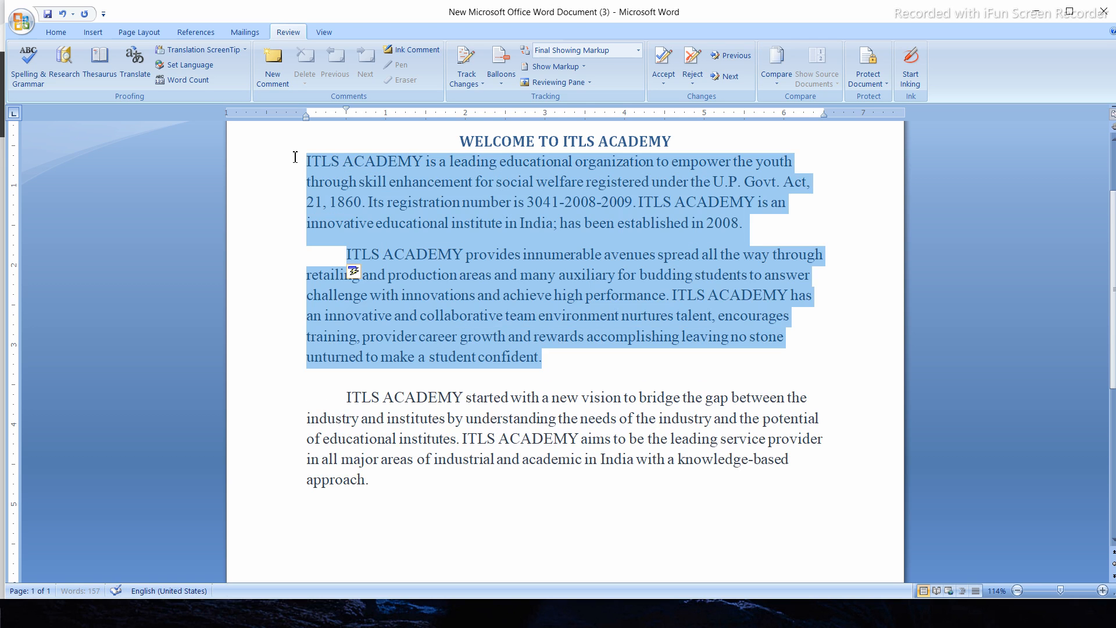
left_click(200, 83)
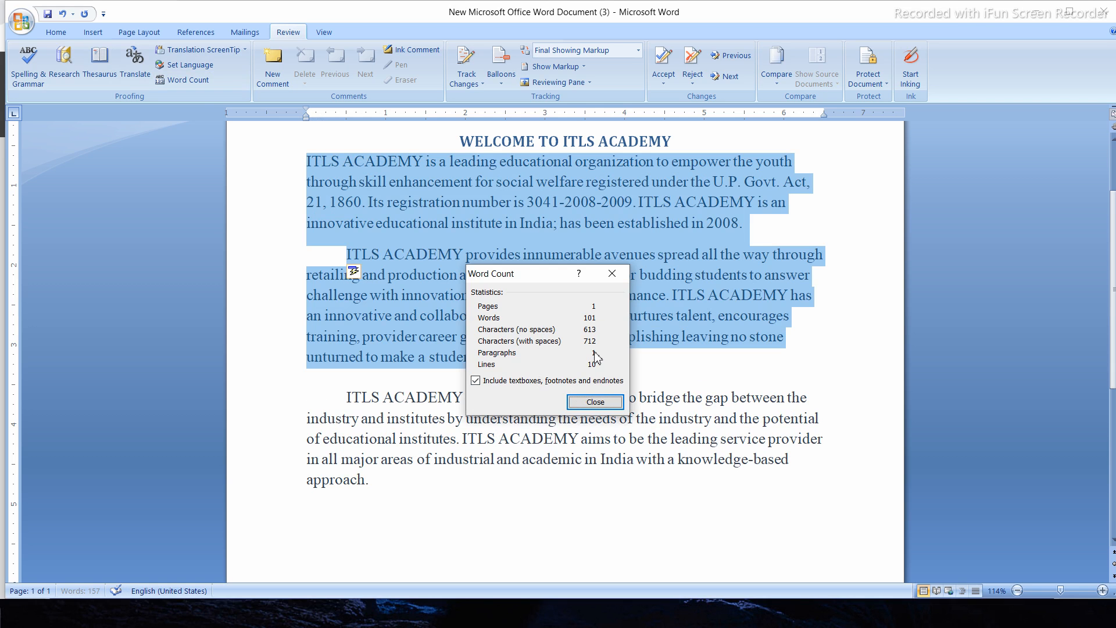
left_click(614, 272)
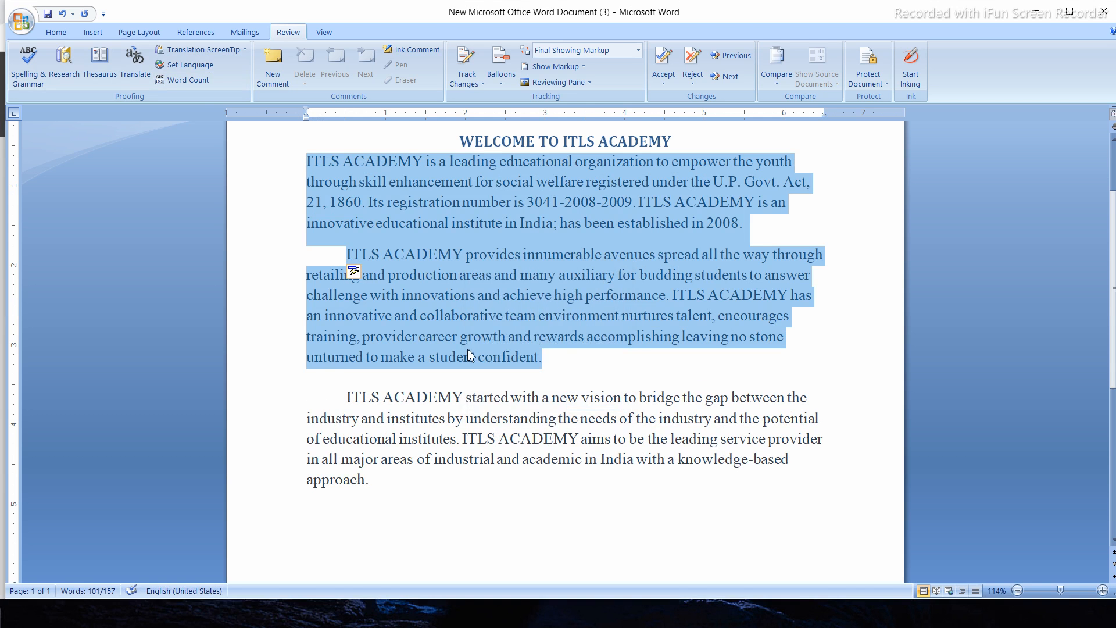
left_click(472, 356)
left_click_drag(306, 161, 550, 360)
left_click(551, 359)
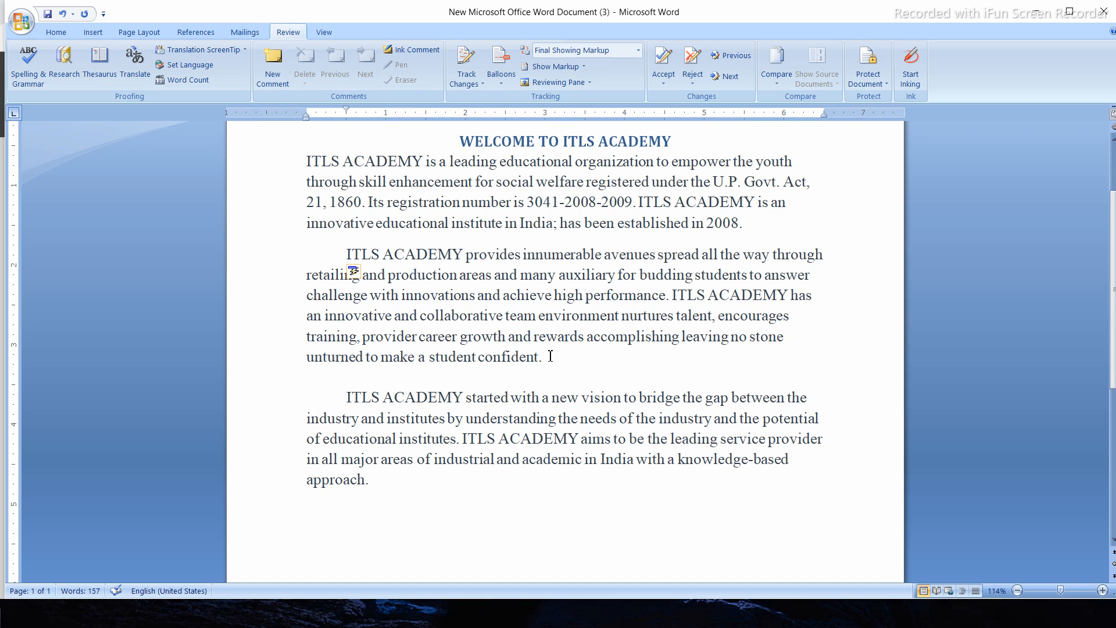
left_click(546, 323)
Step: Add the comment "This is a very nice sentence" to the first paragraph
left_click_drag(752, 222, 318, 164)
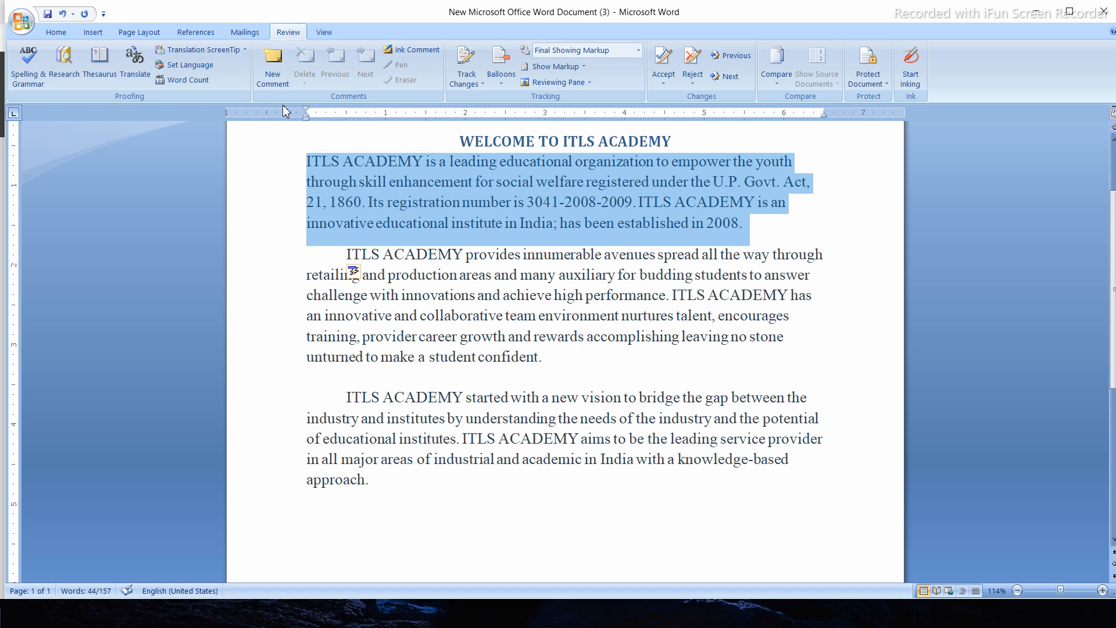
left_click(278, 85)
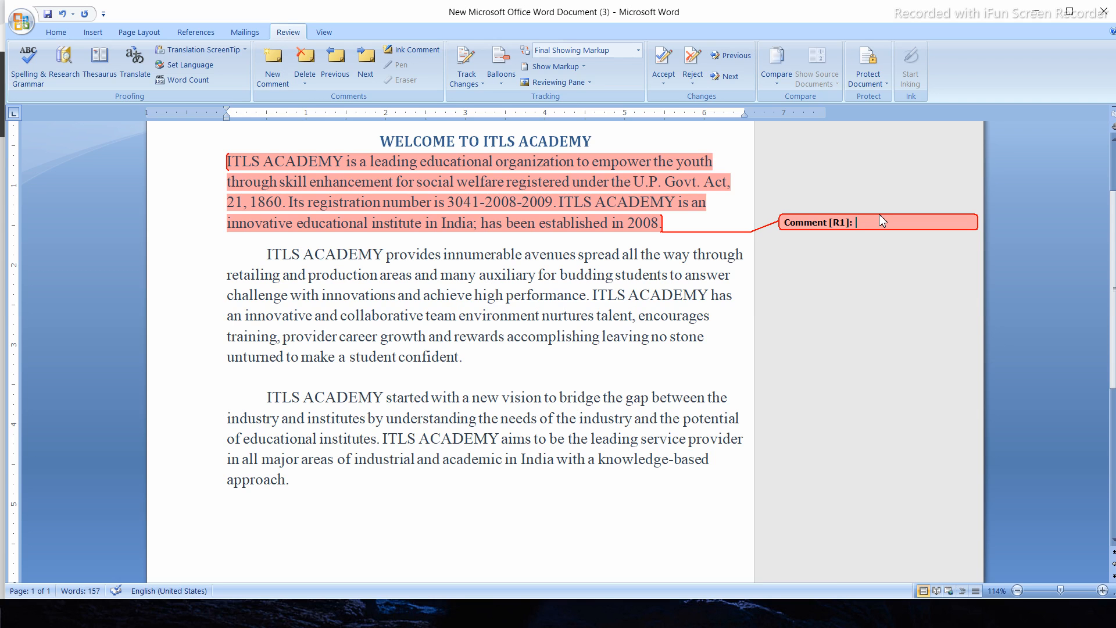
type("This is a very nice sentence")
left_click(894, 300)
mouse_move(703, 210)
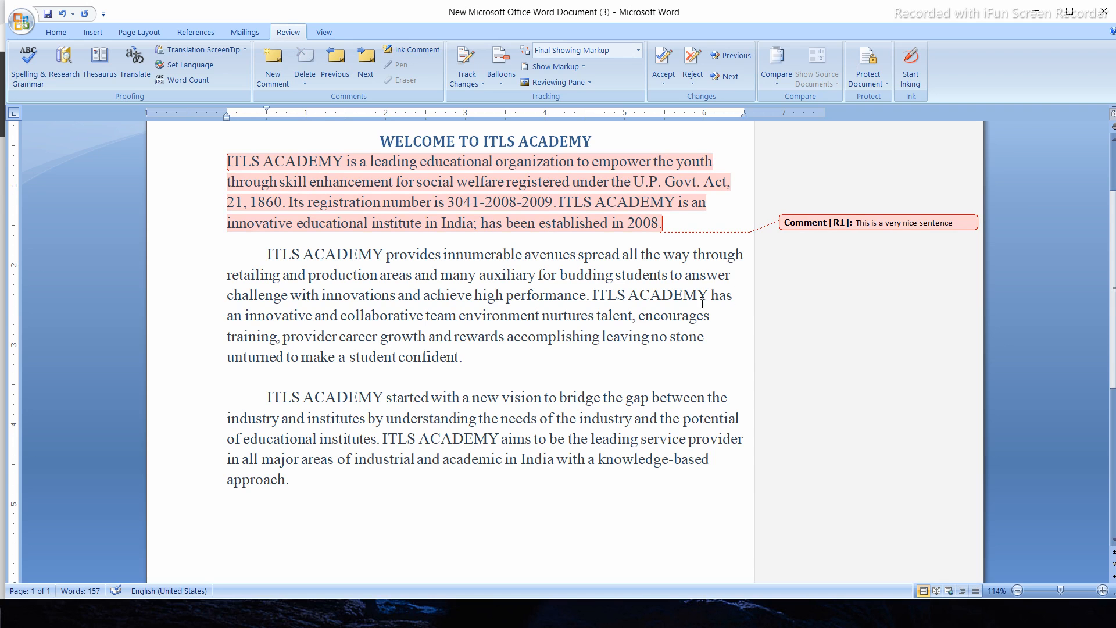
Step: Look over the comment deletion options and delete the comment on the first paragraph
left_click(641, 209)
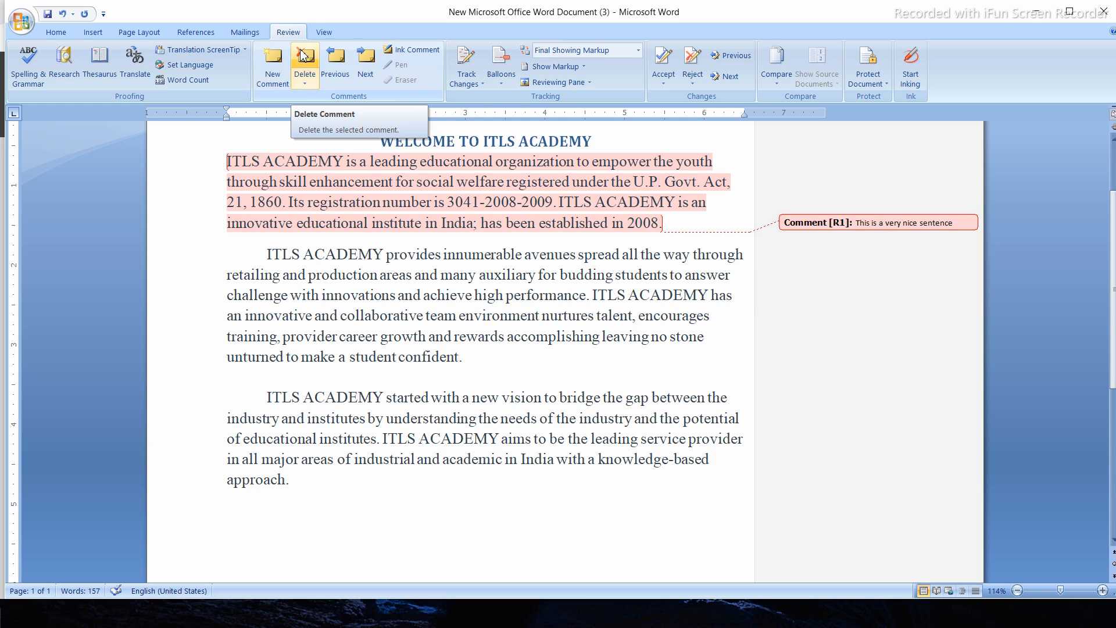
left_click(305, 84)
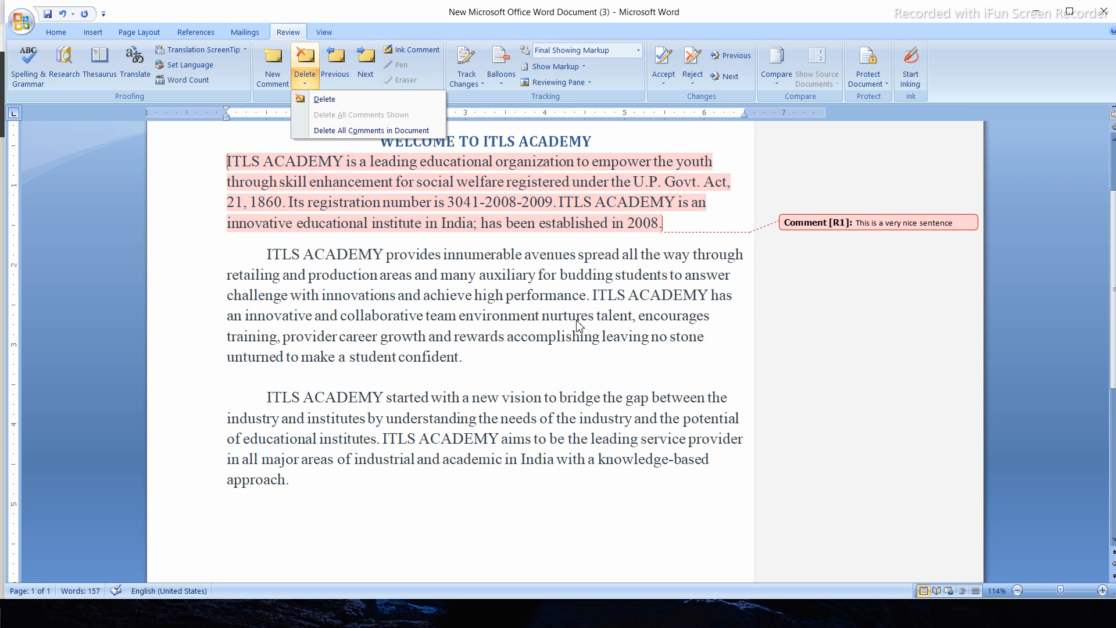
left_click(640, 202)
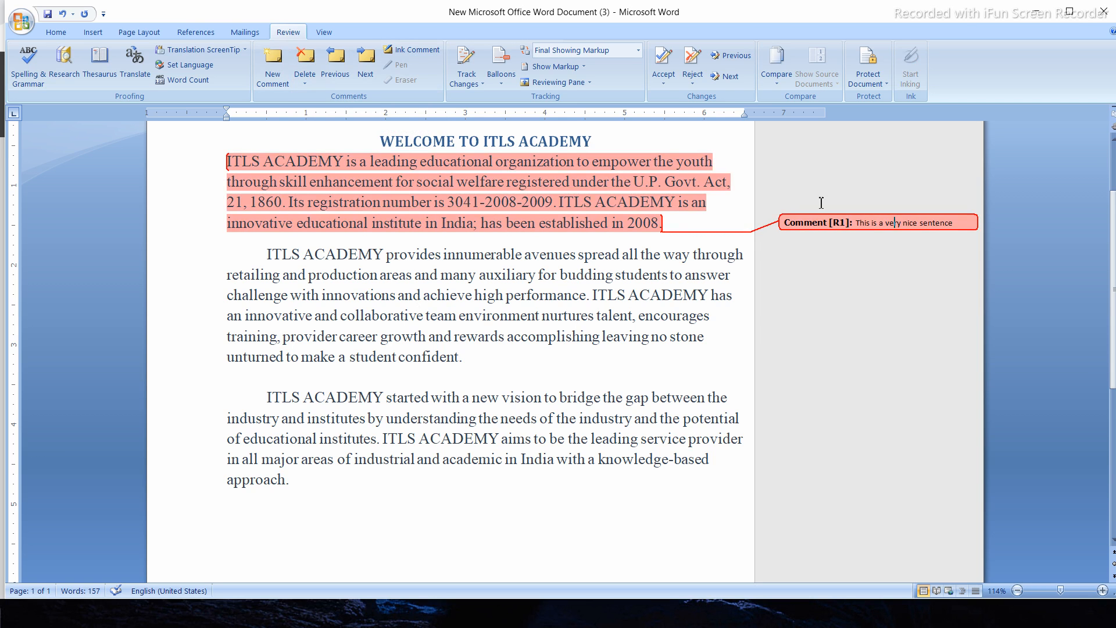
left_click(748, 336)
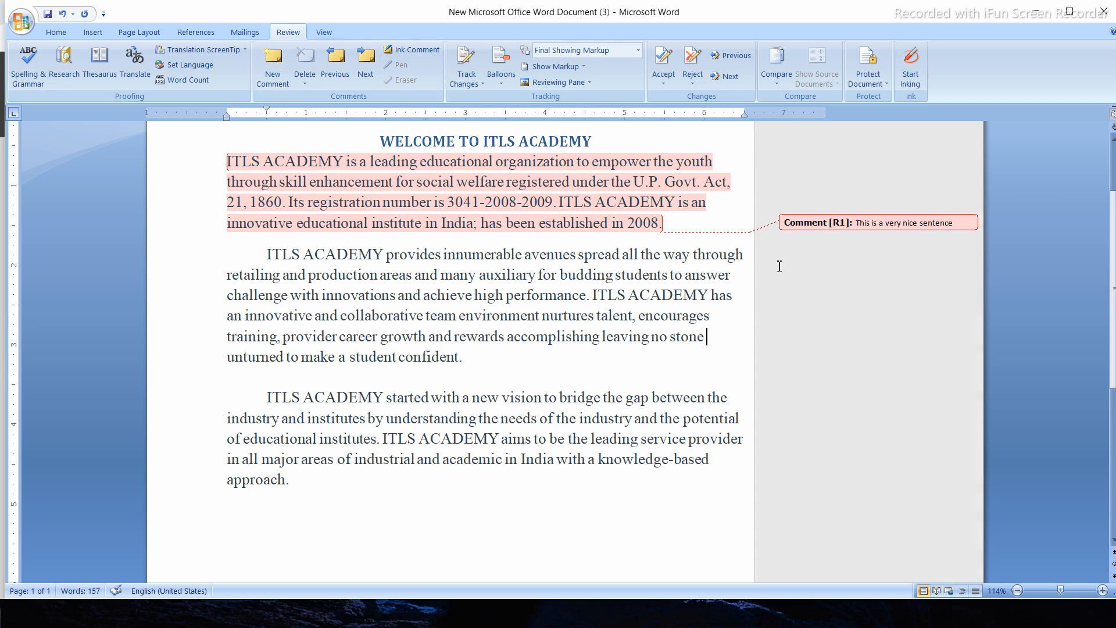
triple_click(912, 224)
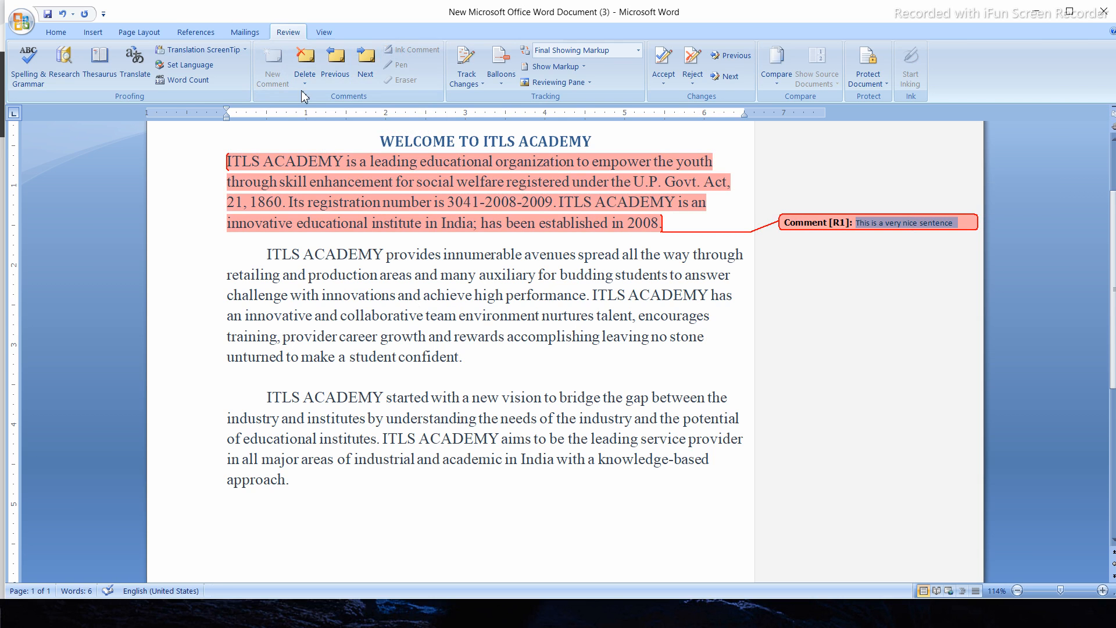
left_click(304, 53)
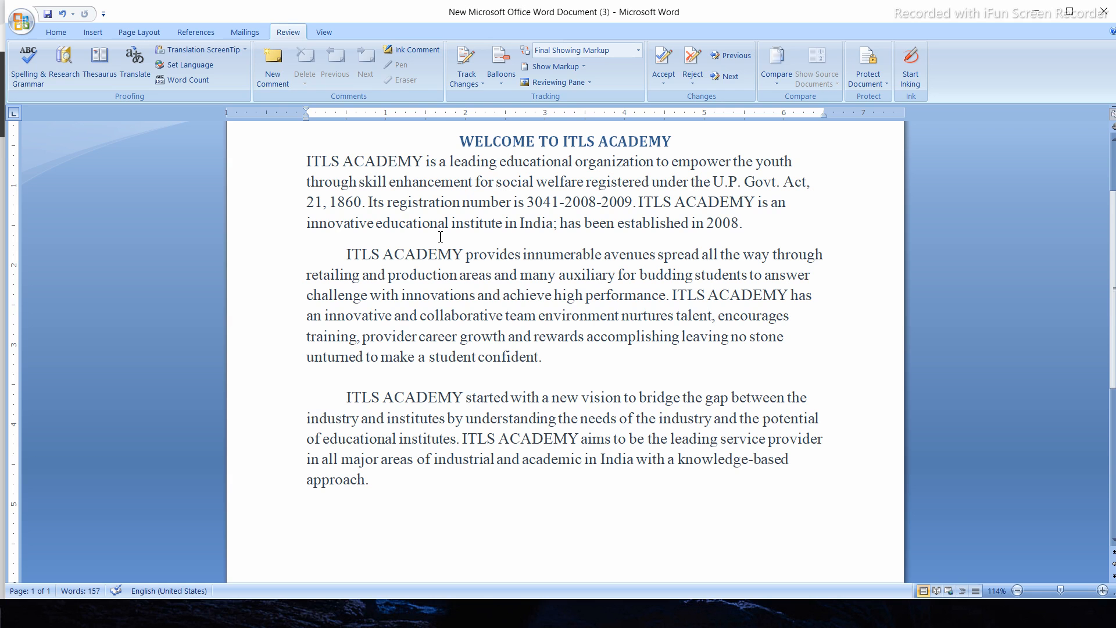
Step: Insert an ink comment on "2008" at the end of the first paragraph and handwrite several squiggles and "ITLS" in it
left_click(401, 52)
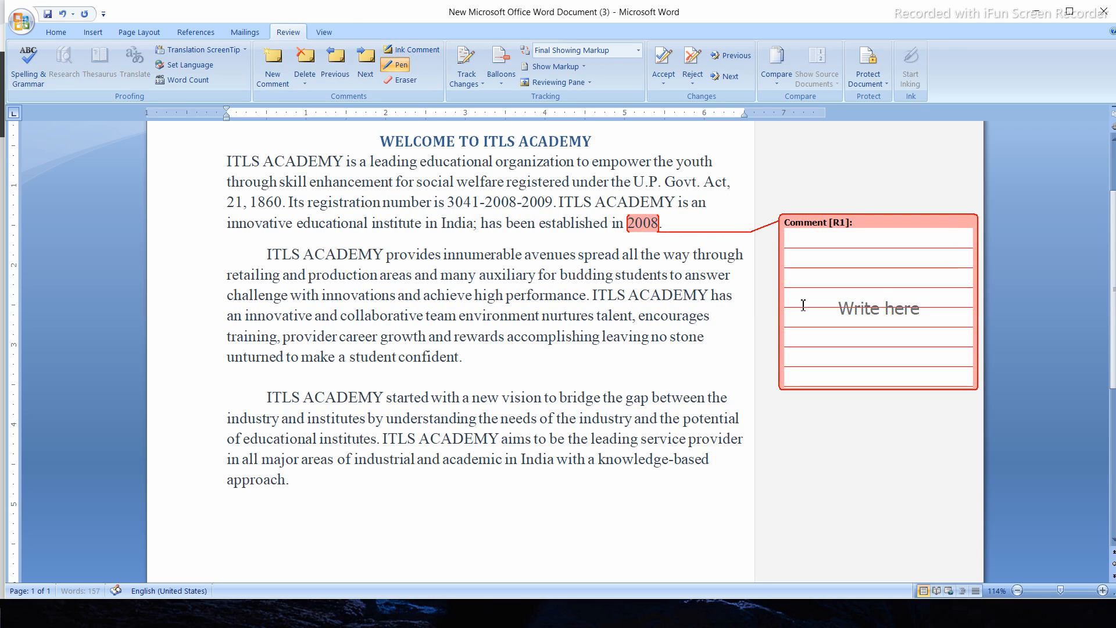
mouse_move(829, 234)
left_mouse_down()
mouse_move(840, 248)
mouse_move(899, 245)
left_mouse_up()
mouse_move(830, 264)
left_mouse_down()
mouse_move(850, 281)
mouse_move(909, 271)
left_mouse_up()
mouse_move(854, 303)
left_mouse_down()
mouse_move(900, 317)
mouse_move(943, 294)
left_mouse_up()
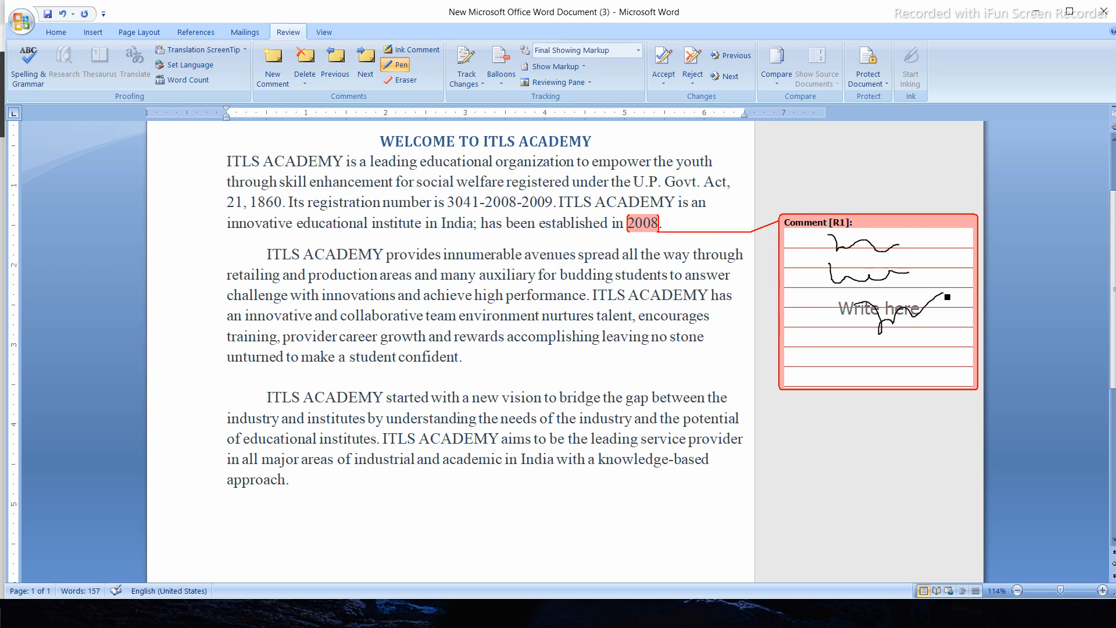
left_click(807, 337)
mouse_move(828, 329)
left_mouse_down()
mouse_move(807, 364)
mouse_move(818, 352)
mouse_move(830, 367)
mouse_move(872, 361)
mouse_move(868, 344)
mouse_move(892, 370)
left_mouse_up()
left_click_drag(827, 328, 791, 345)
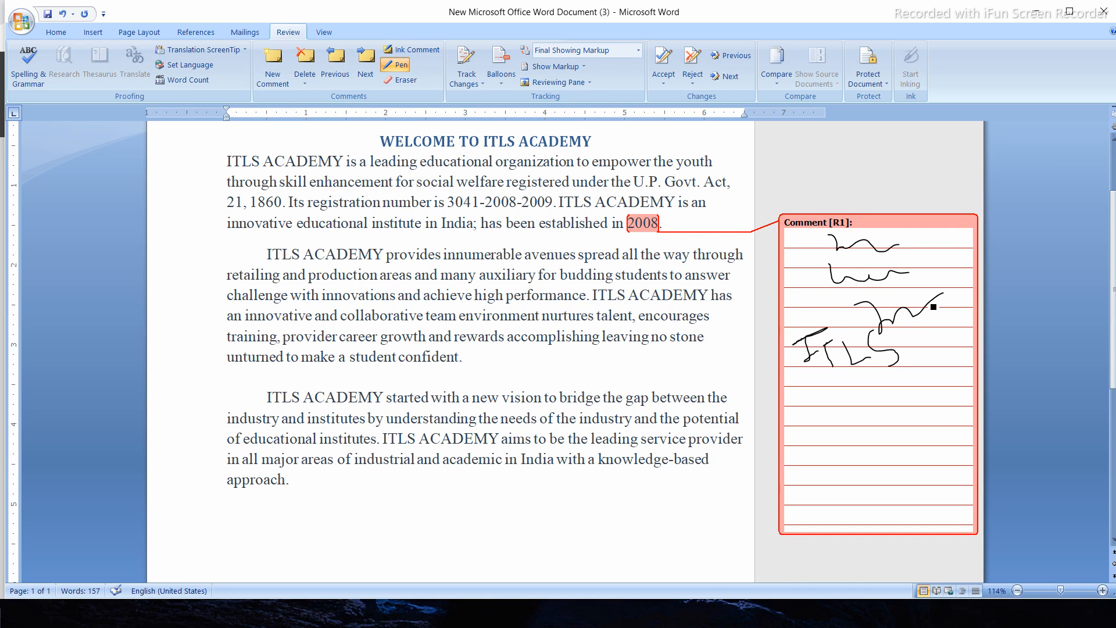
left_click(898, 176)
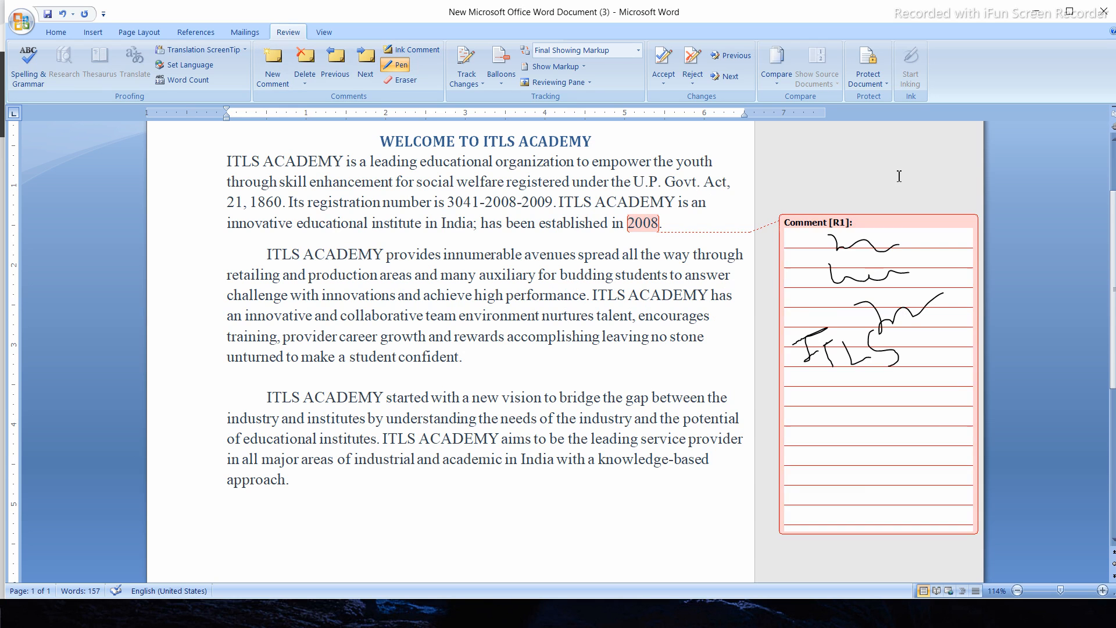
left_click(895, 235)
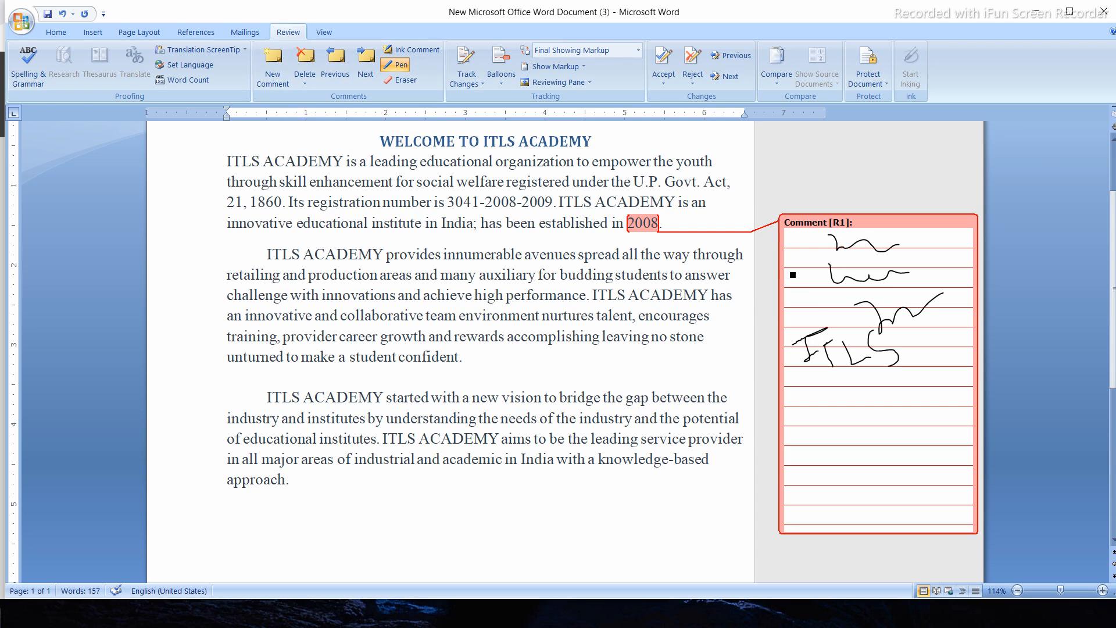
mouse_move(807, 281)
left_mouse_down()
mouse_move(819, 306)
mouse_move(855, 303)
left_mouse_up()
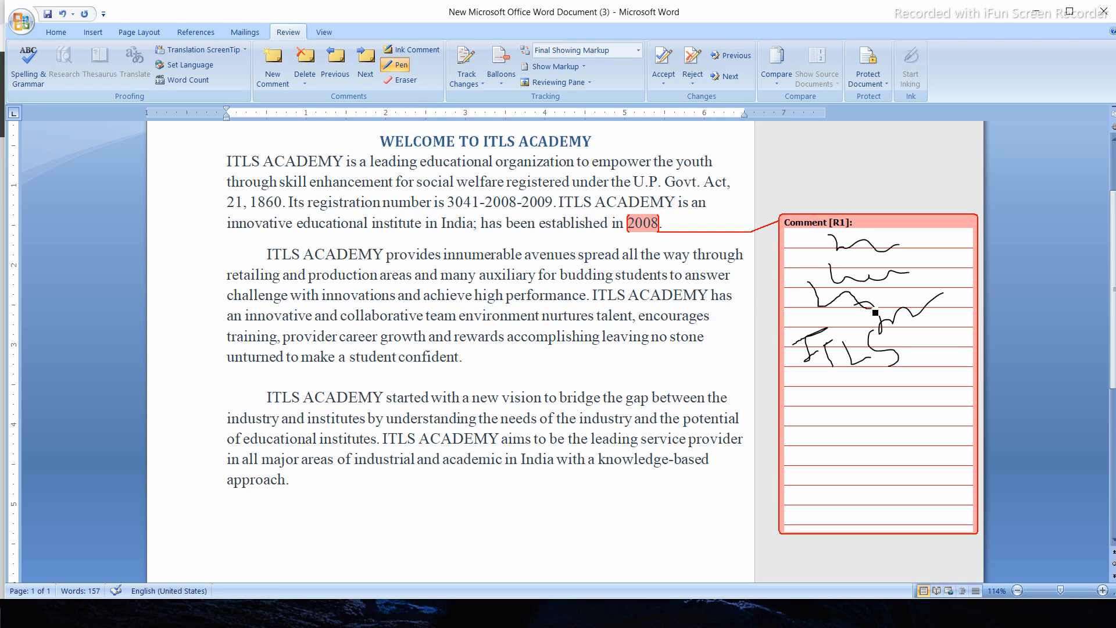
Step: Erase all the handwriting from the ink comment on "2008" and delete the comment
left_click(388, 79)
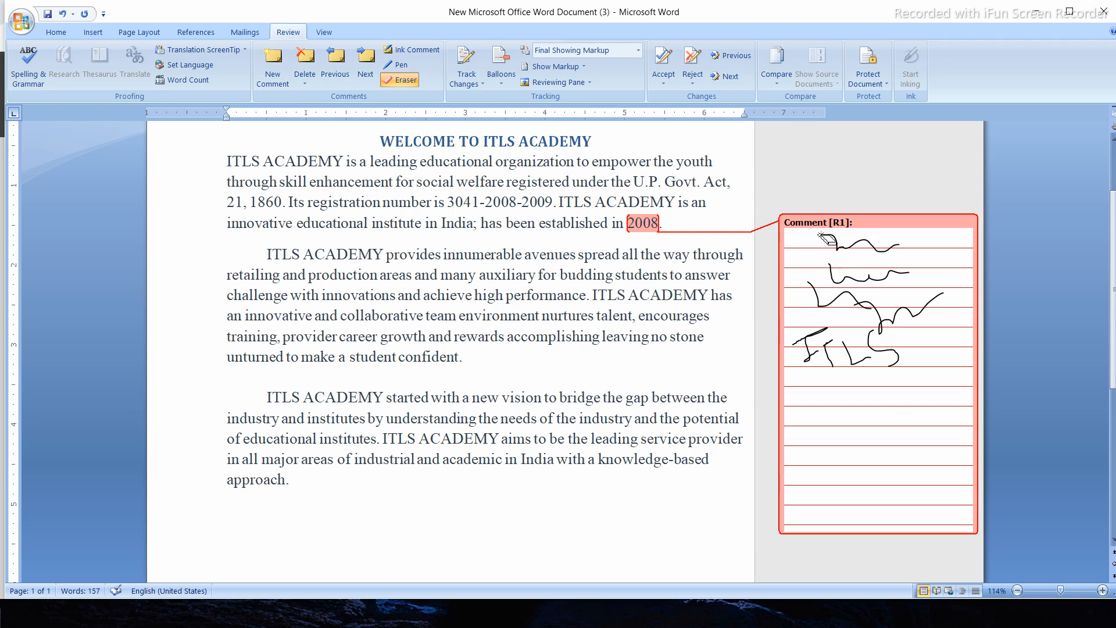
mouse_move(821, 235)
left_mouse_down()
mouse_move(884, 348)
mouse_move(822, 324)
mouse_move(802, 356)
left_mouse_up()
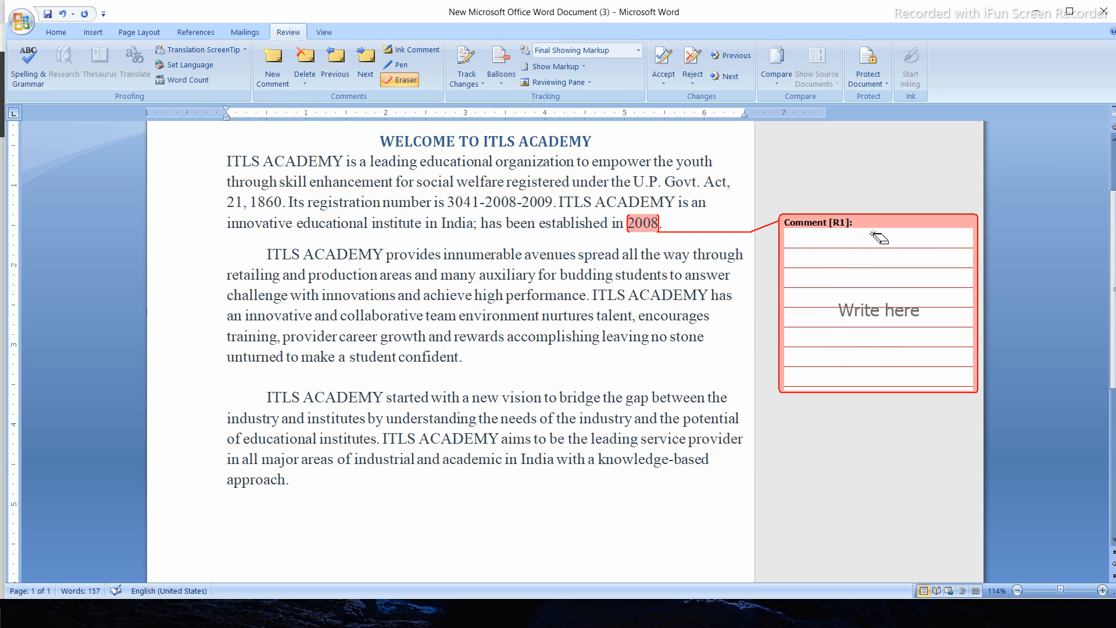
left_click(304, 58)
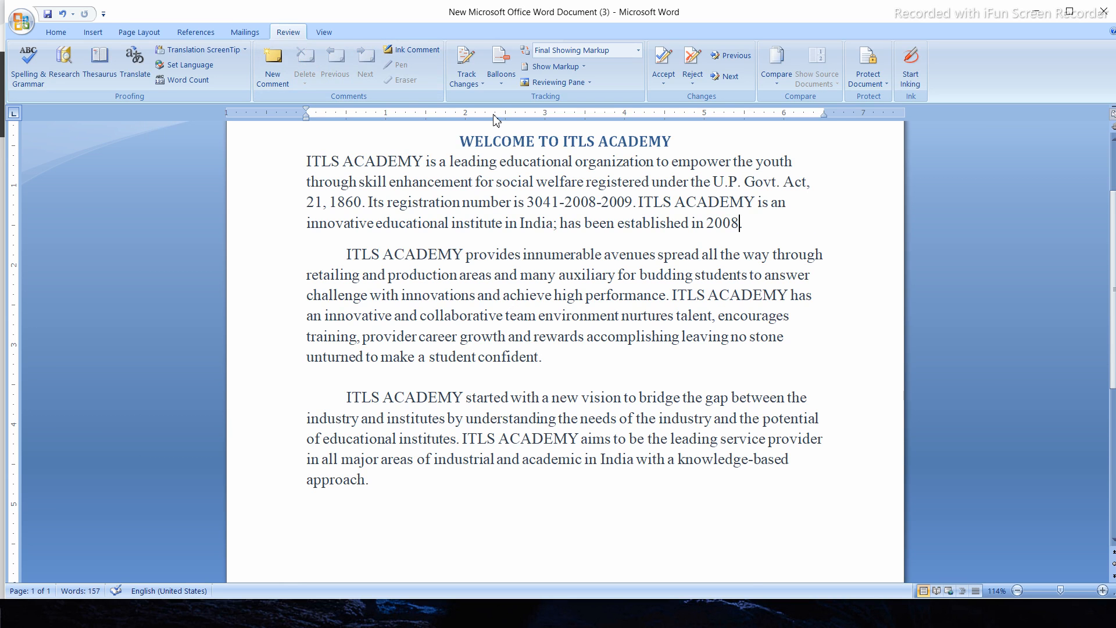
Step: Turn on Track Changes and insert "Dfdjfjg difgjfgu iuujsdh sydyfish" before "ITLS ACADEMY is an innovative" in the first paragraph
left_click(467, 58)
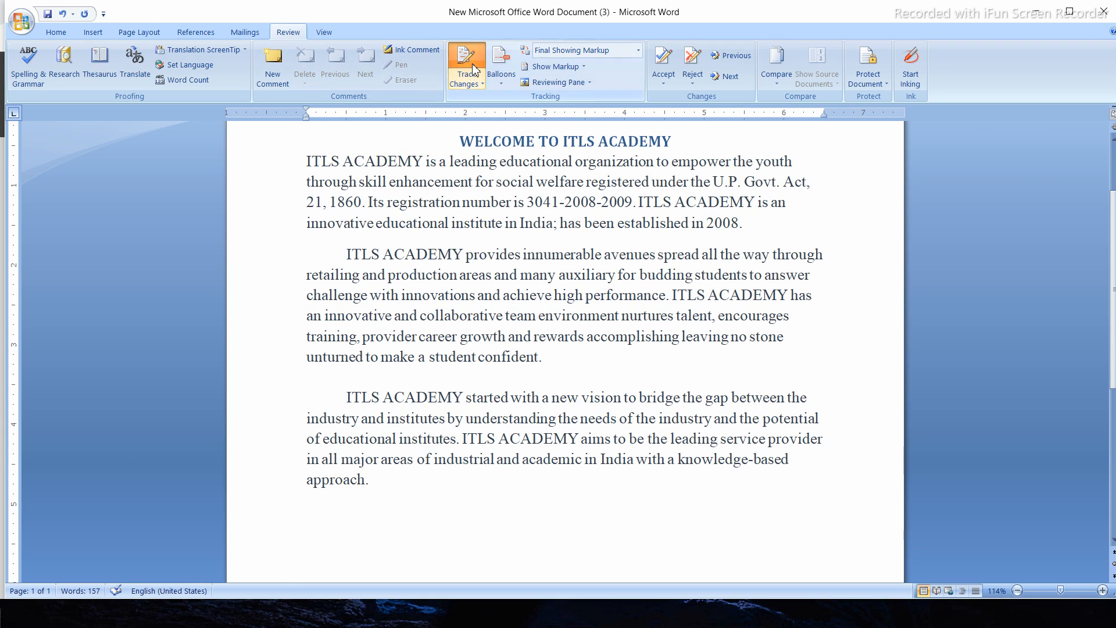
left_click(471, 62)
left_click(470, 57)
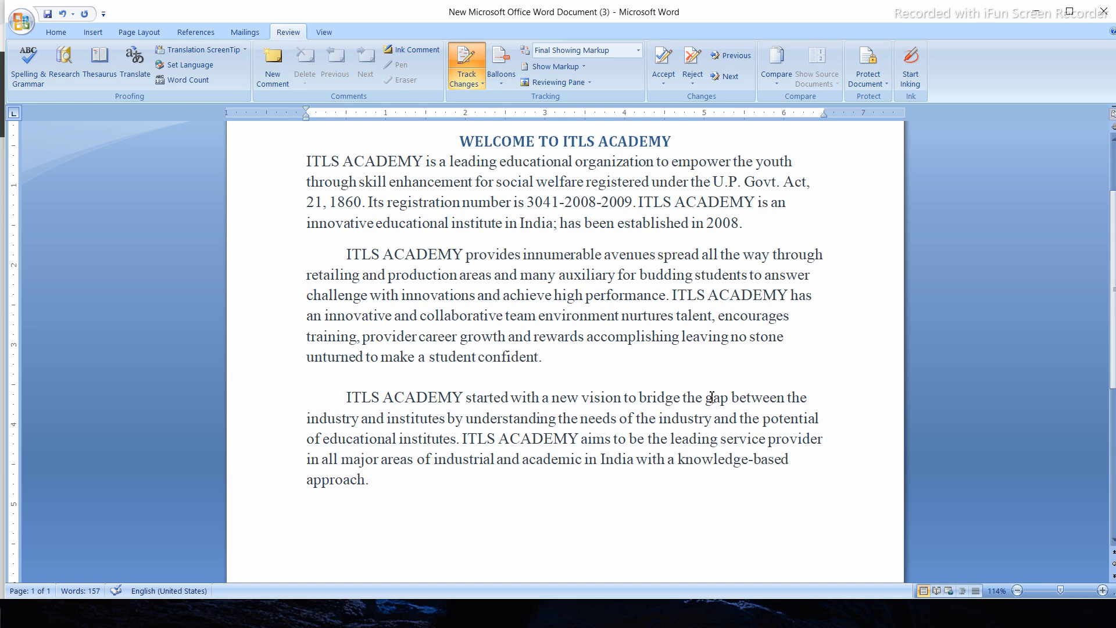
left_click(641, 204)
type("Dfdjfjg d")
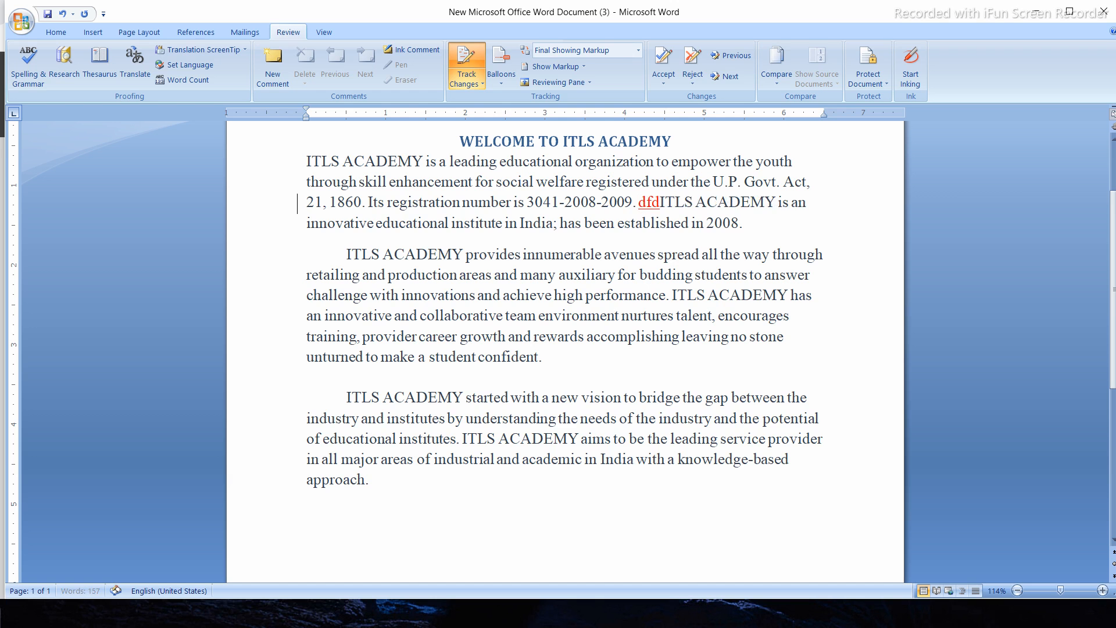
type("ifgjfgu iuujsdh")
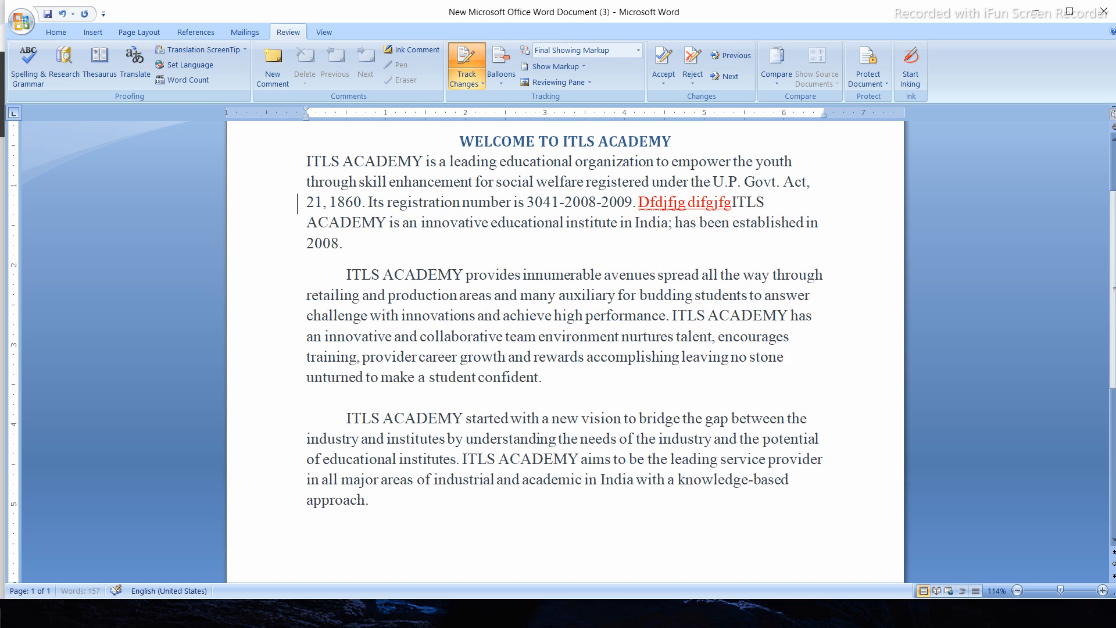
type(" sydyfishITLS ACADEMY is an innovative educational institute in India; has been")
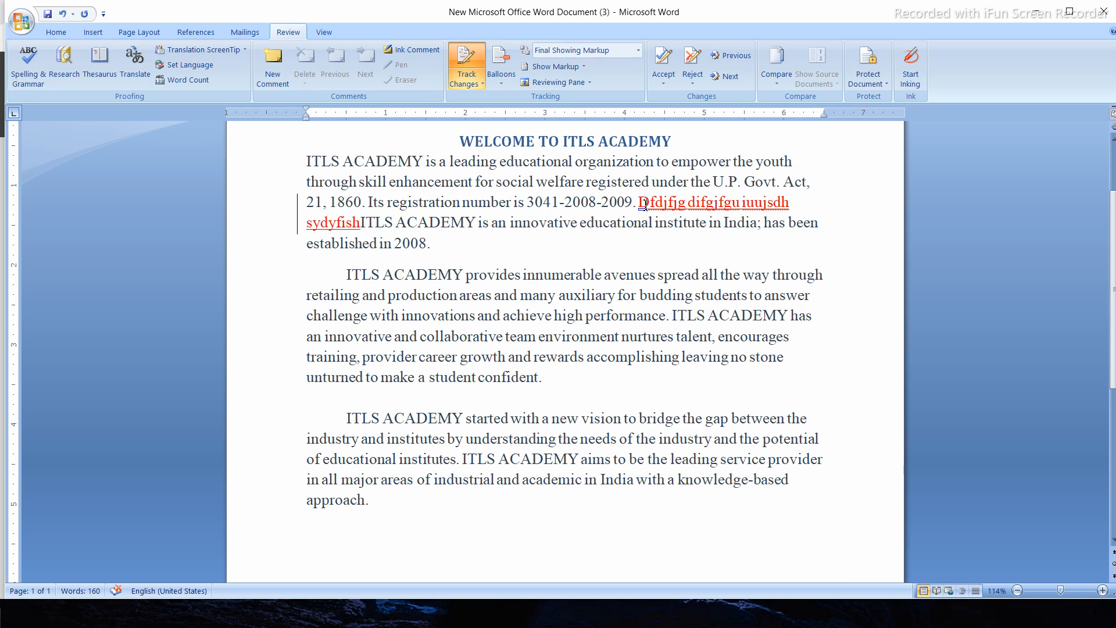
Step: Reject the tracked insertion "Dfdjfjg difgjfgu iuujsdh sydyfish" in the first paragraph
left_click_drag(644, 205, 360, 221)
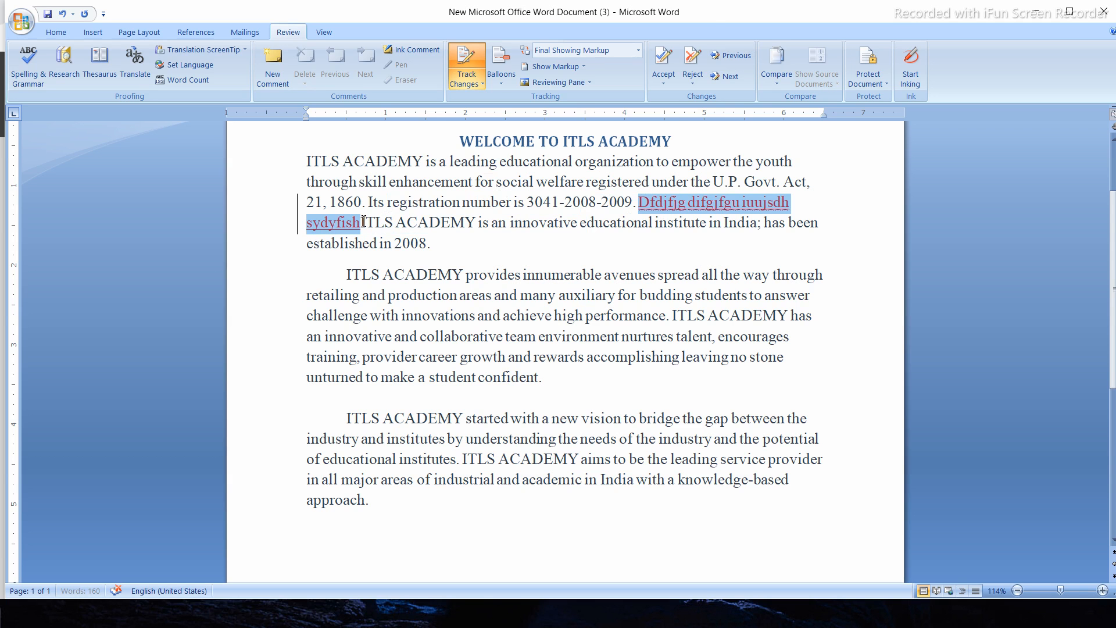
left_click(690, 56)
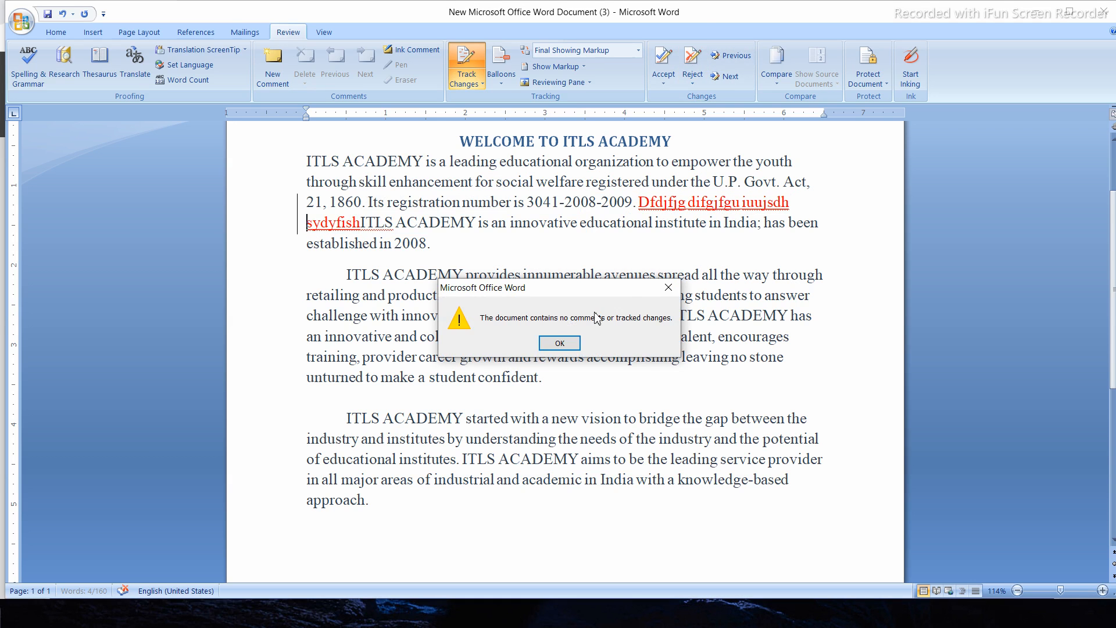
left_click(558, 344)
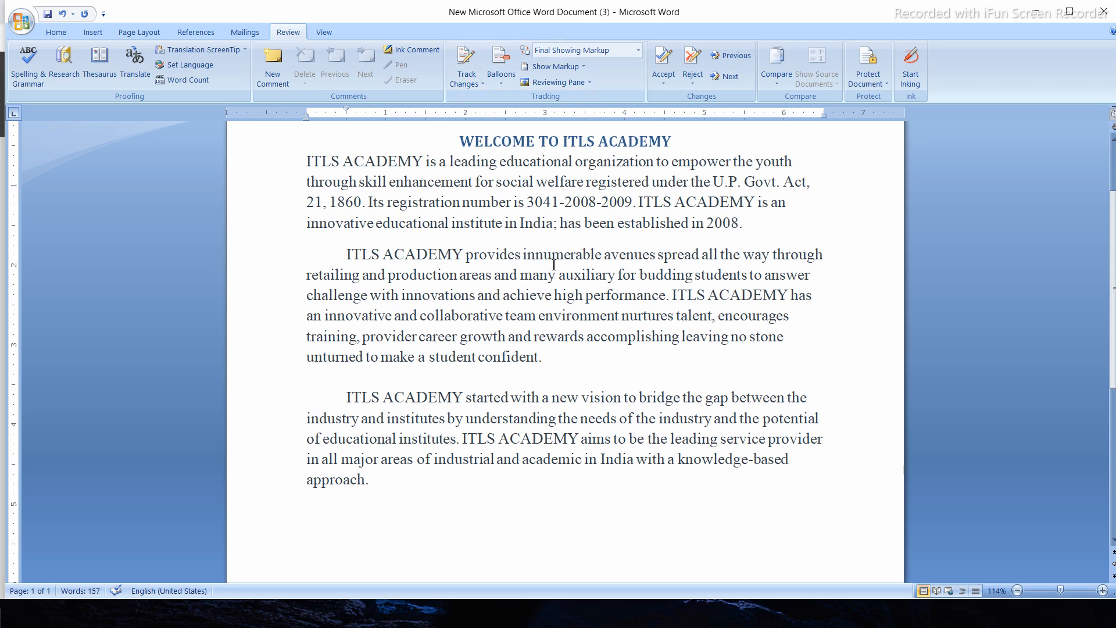
Step: Look over the balloon display options and insert an empty comment on the whole first paragraph
left_click(501, 70)
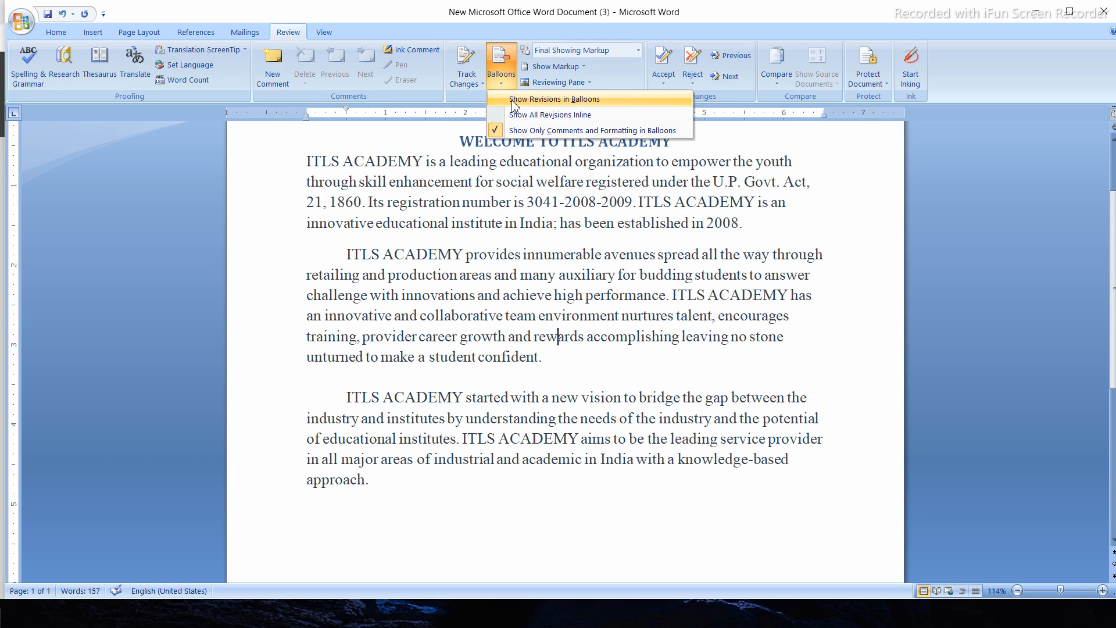
left_click(644, 210)
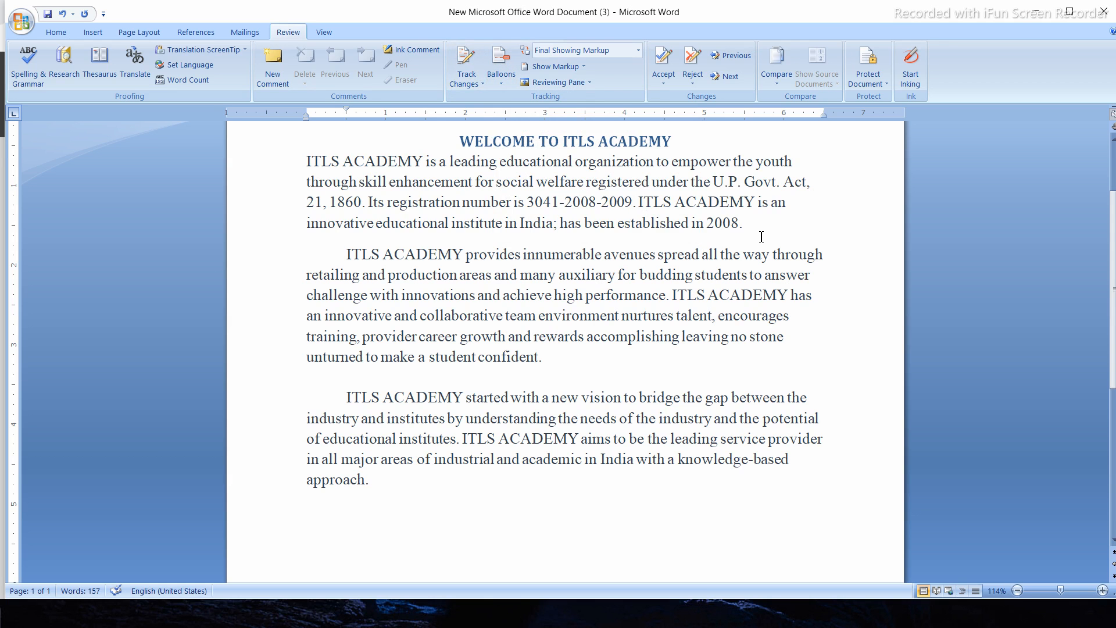
left_click_drag(746, 225, 320, 167)
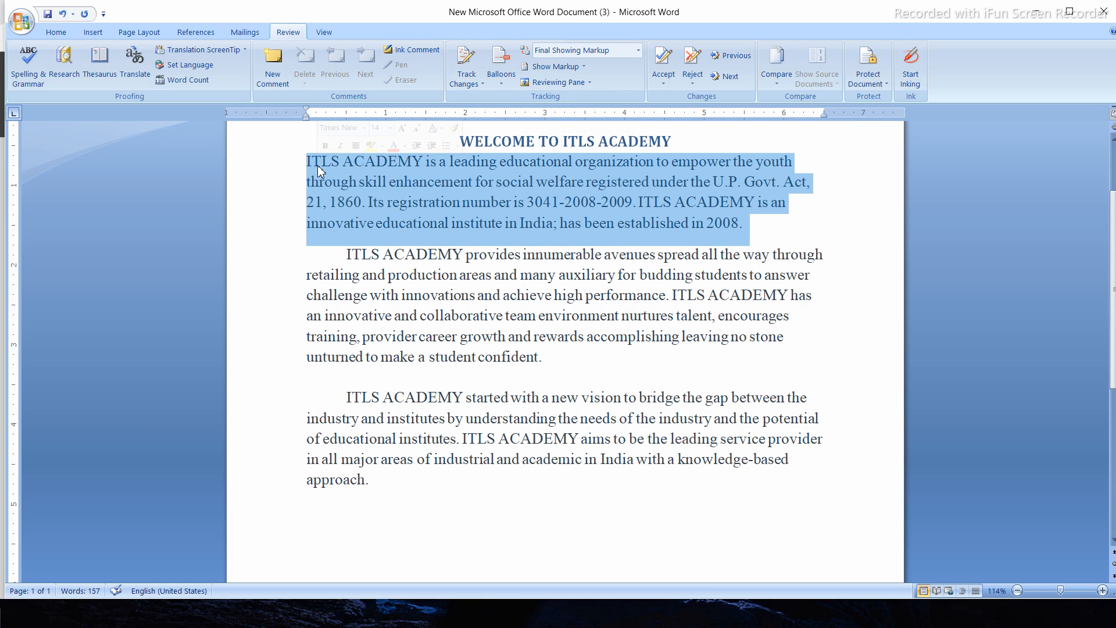
left_click(503, 75)
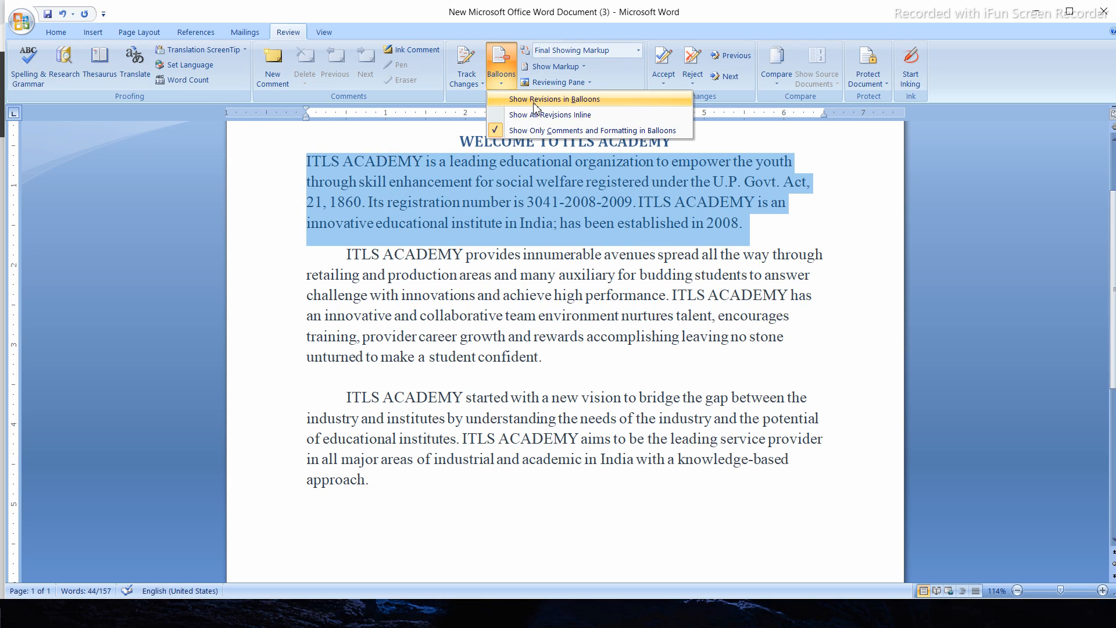
left_click(580, 212)
left_click(273, 73)
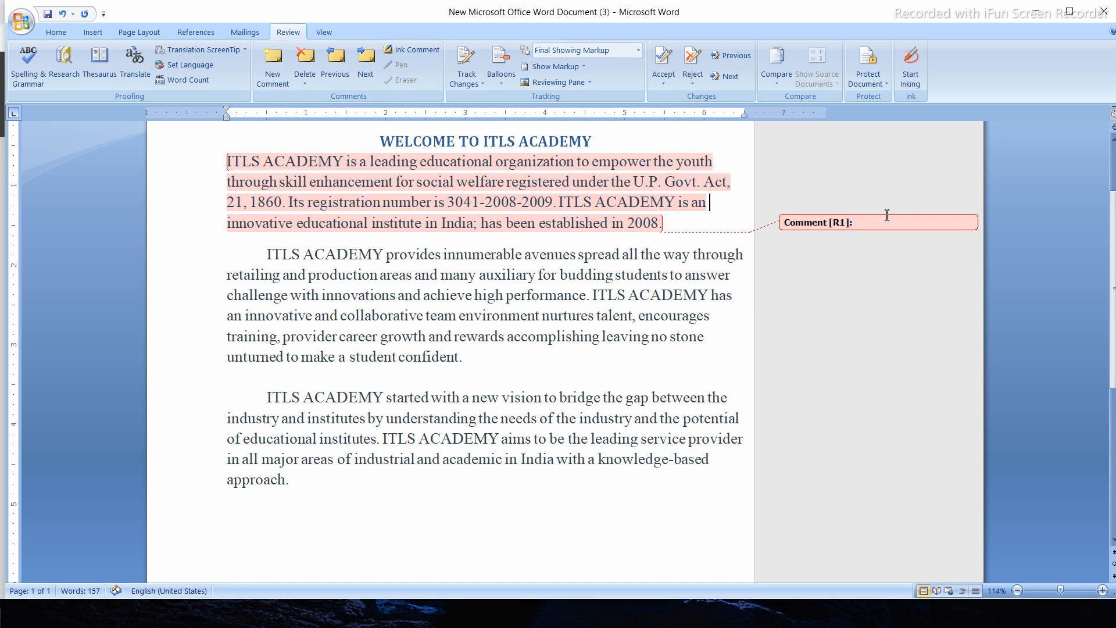
left_click(868, 219)
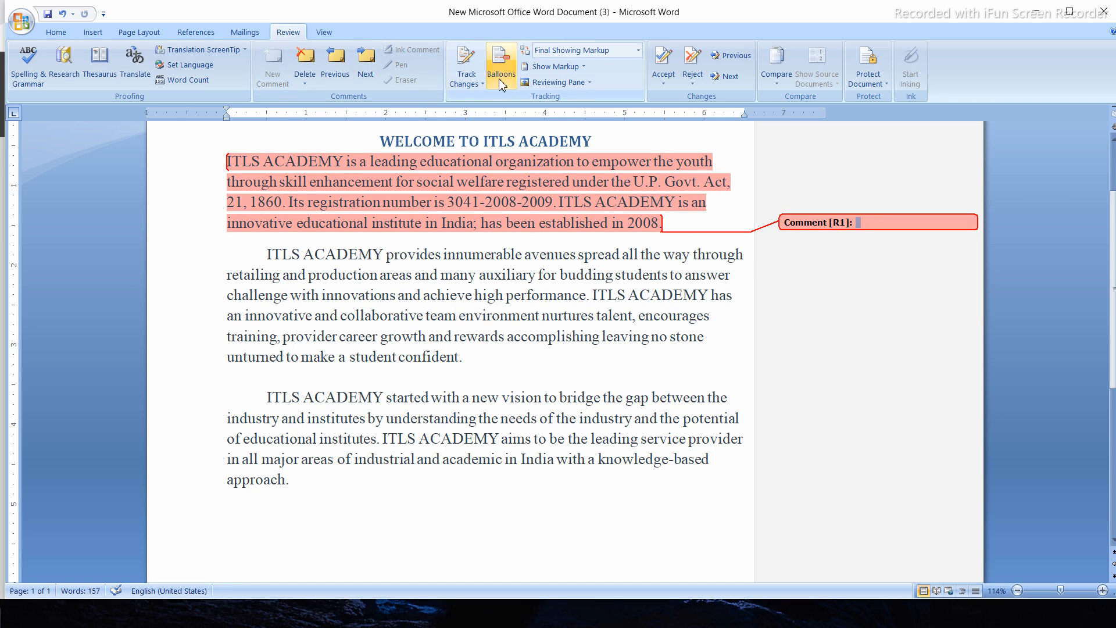
Step: Show all revisions inline and try selecting the comment's inline marker at the end of the first paragraph
left_click(501, 75)
left_click(517, 115)
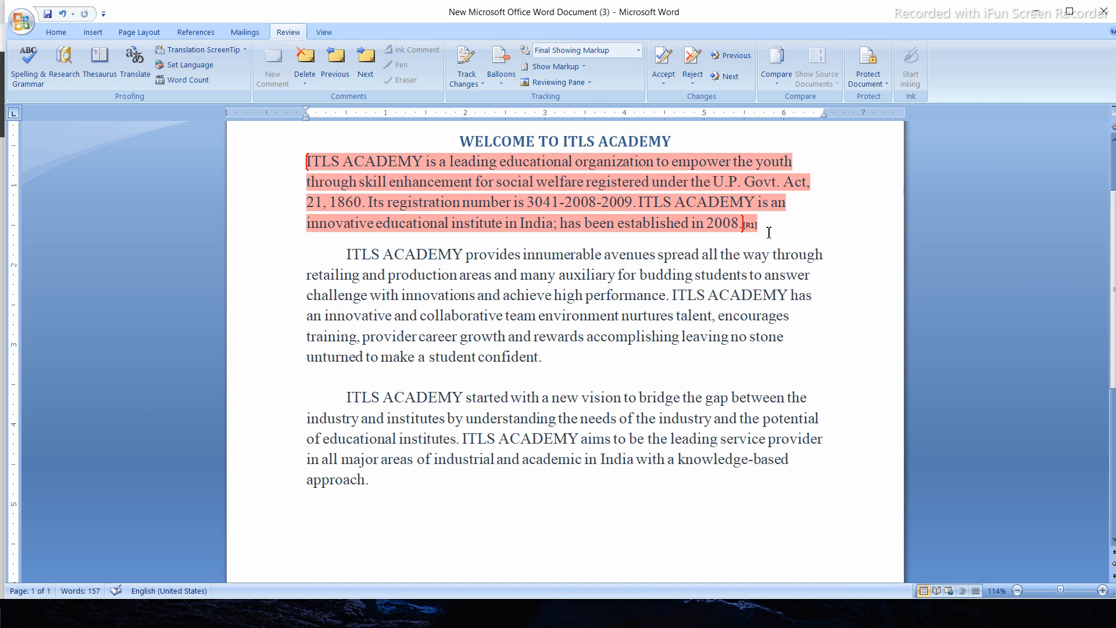
left_click(764, 227)
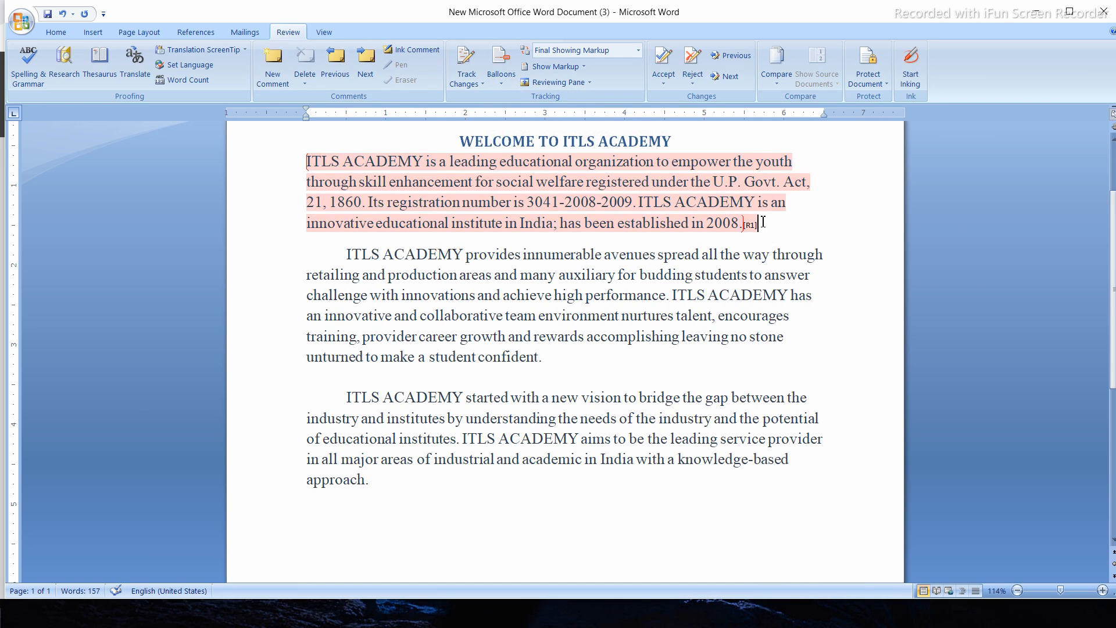
left_click(775, 254)
left_click(750, 224)
double_click(750, 224)
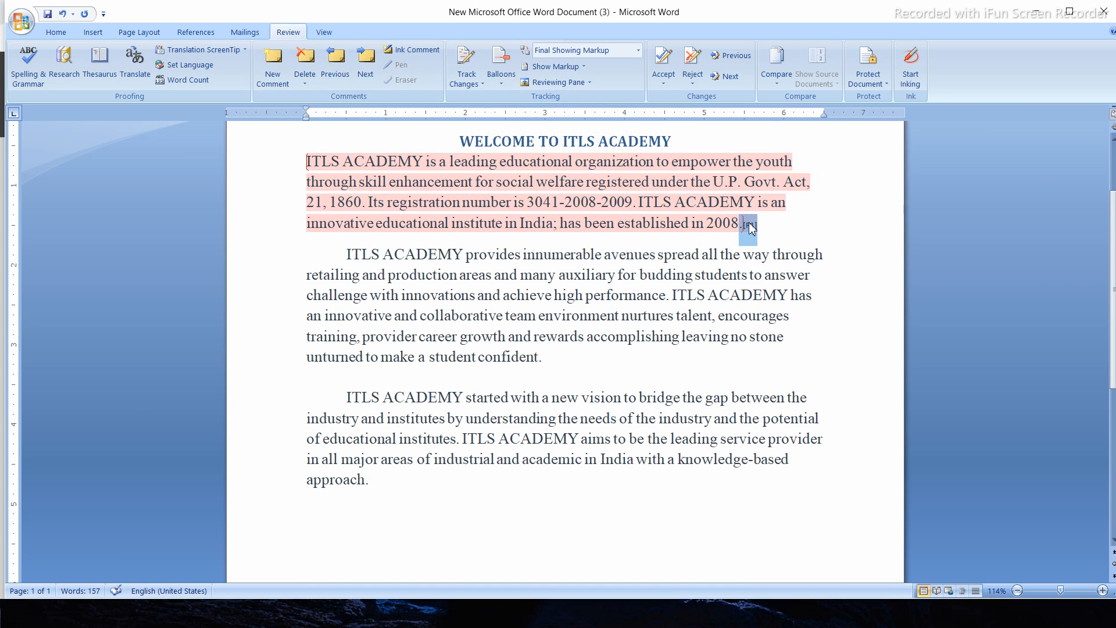
left_click(770, 258)
left_click(746, 224)
Step: Show revisions in balloons, try showing only comments and formatting in balloons, and return to showing revisions in balloons
left_click(493, 84)
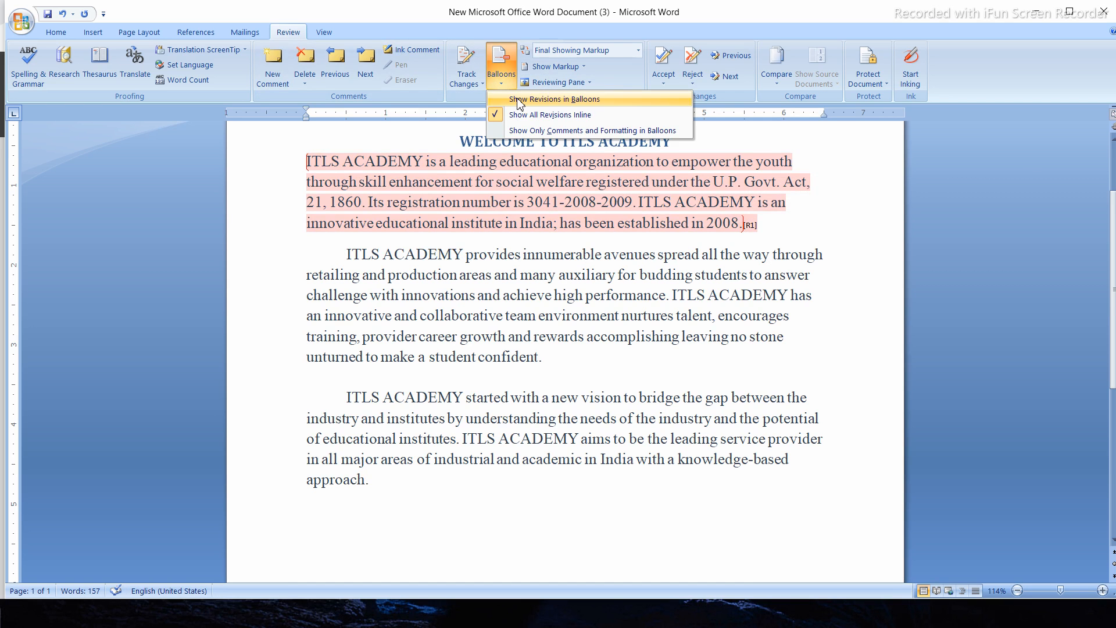
left_click(519, 100)
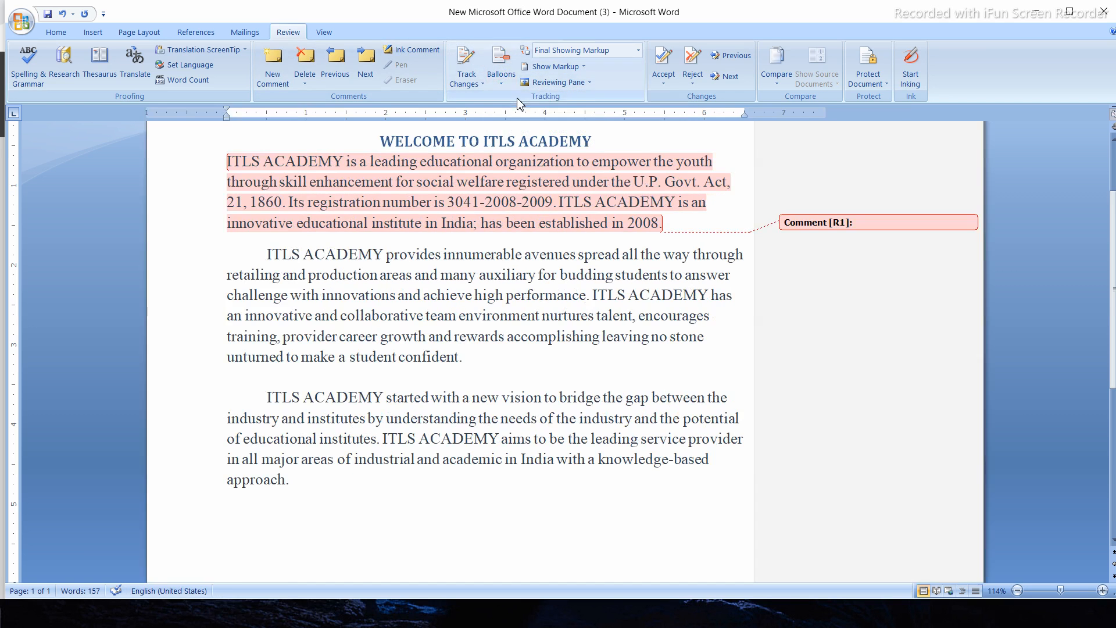
left_click(501, 84)
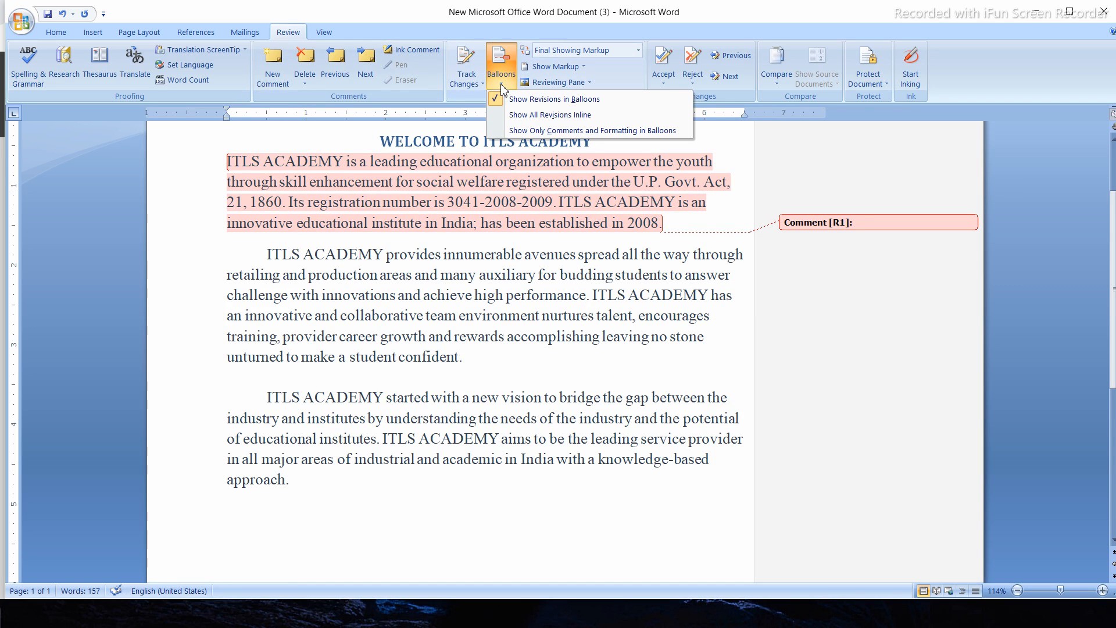
left_click(533, 135)
left_click(508, 82)
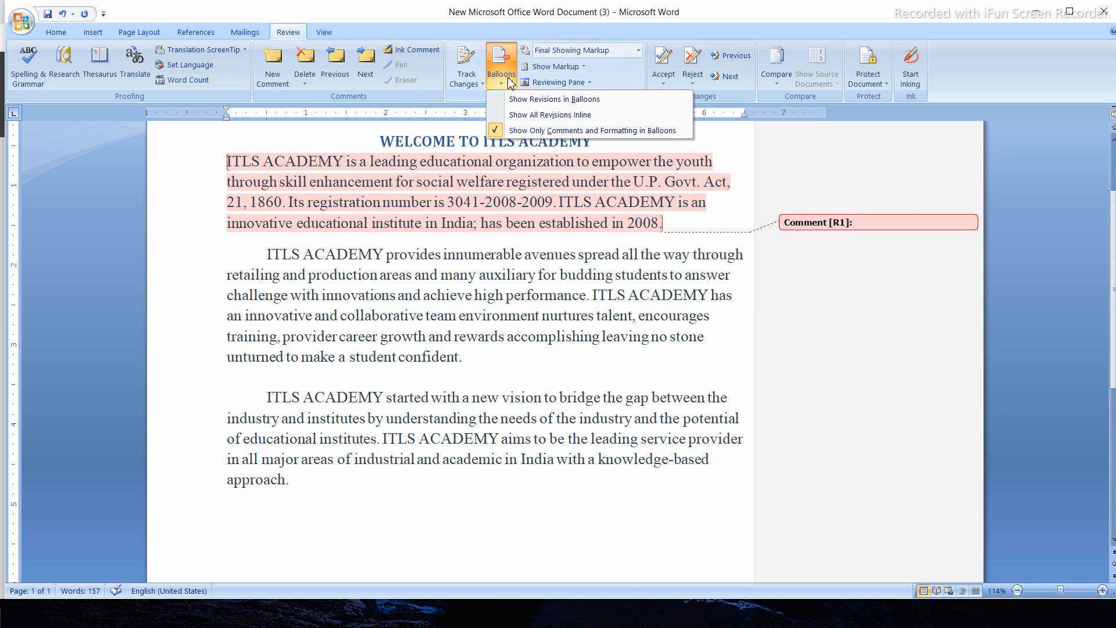
left_click(518, 100)
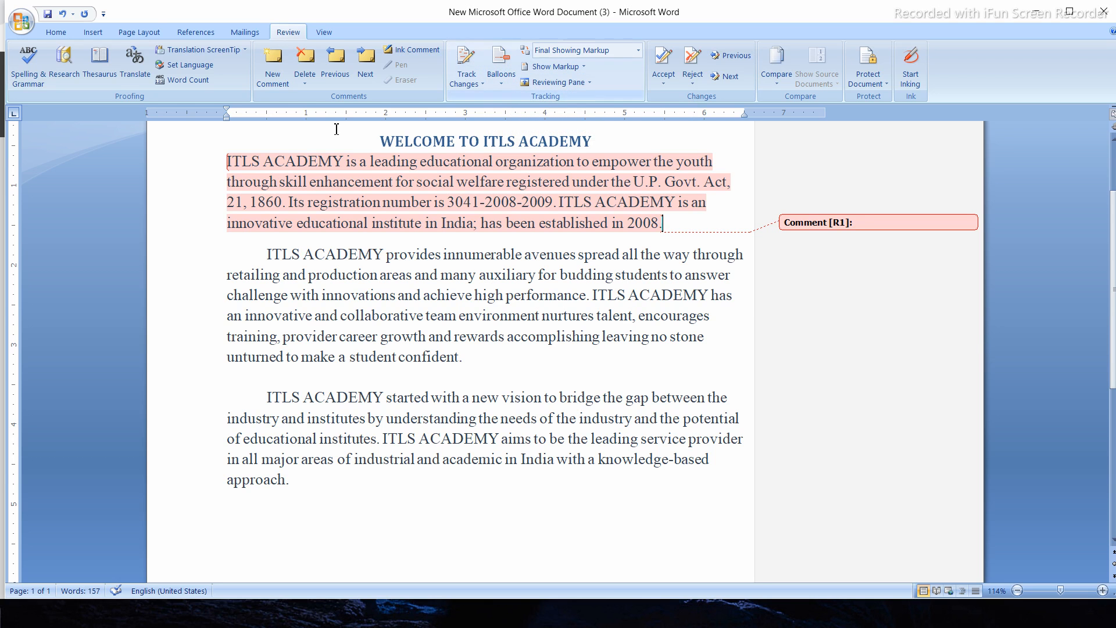
Step: Delete the comment on the first paragraph and set the document's review display to Original
left_click(314, 54)
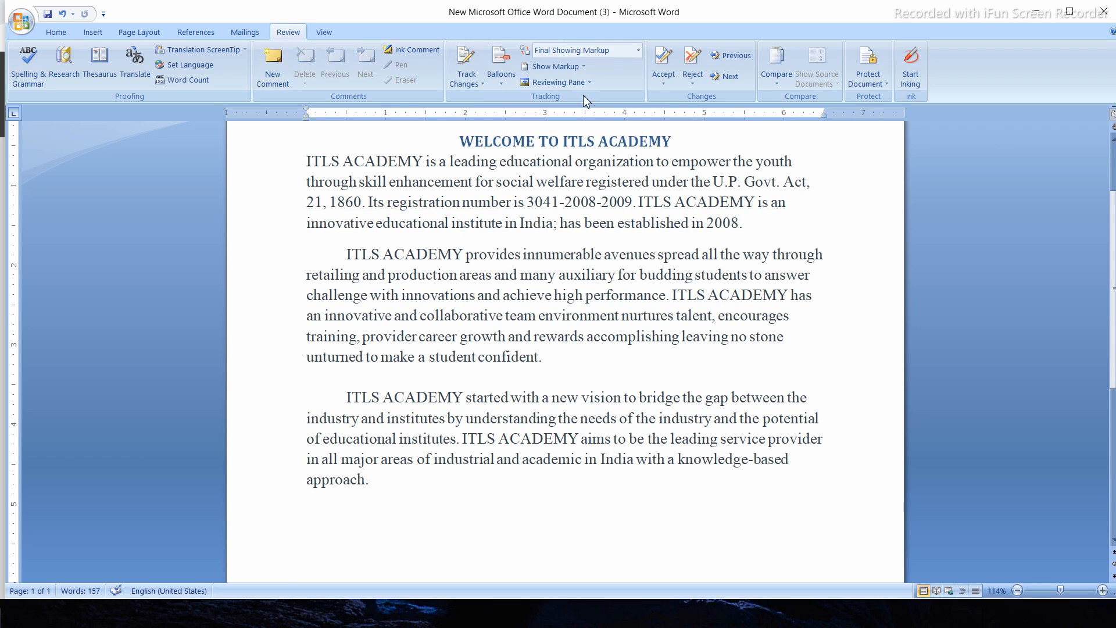
left_click(638, 51)
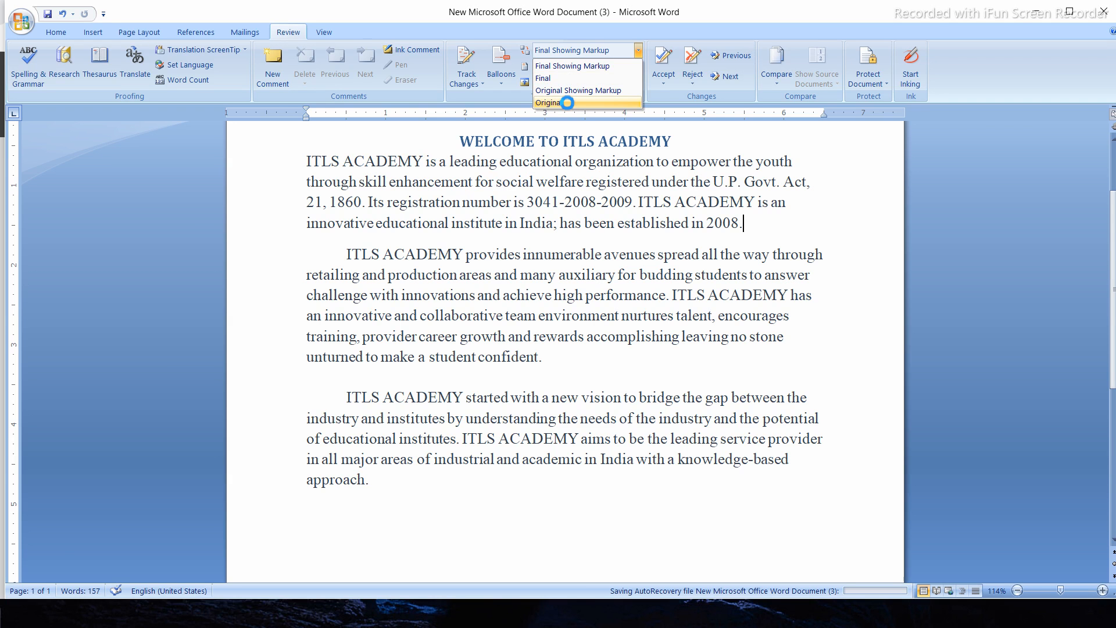
left_click(566, 102)
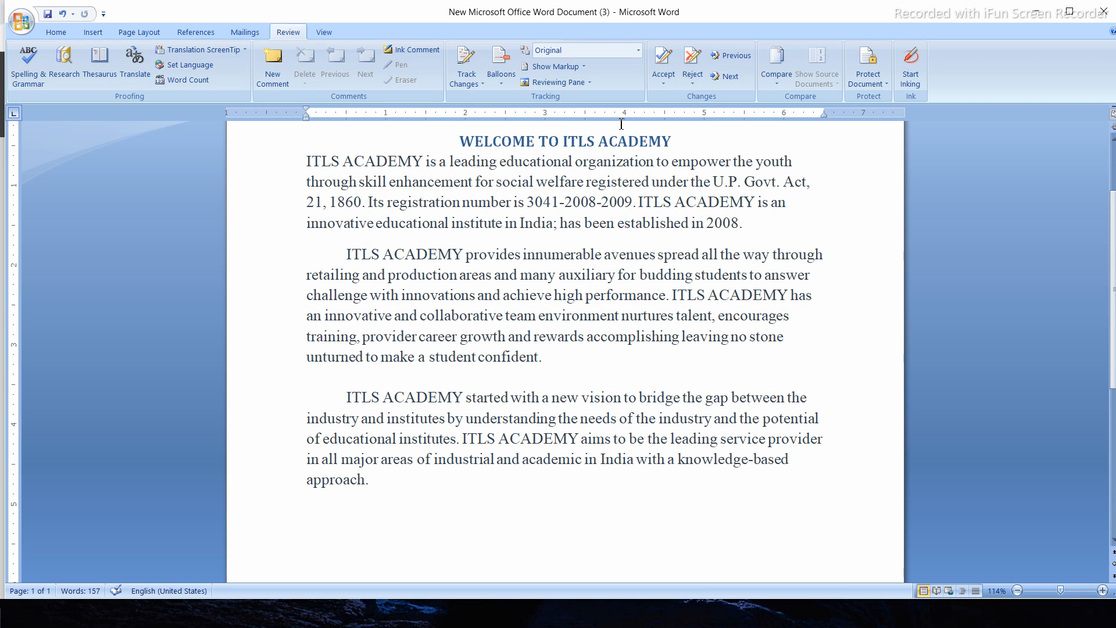
Step: Toggle the All Reviewers markup filter and look over the other markup display options
left_click(580, 68)
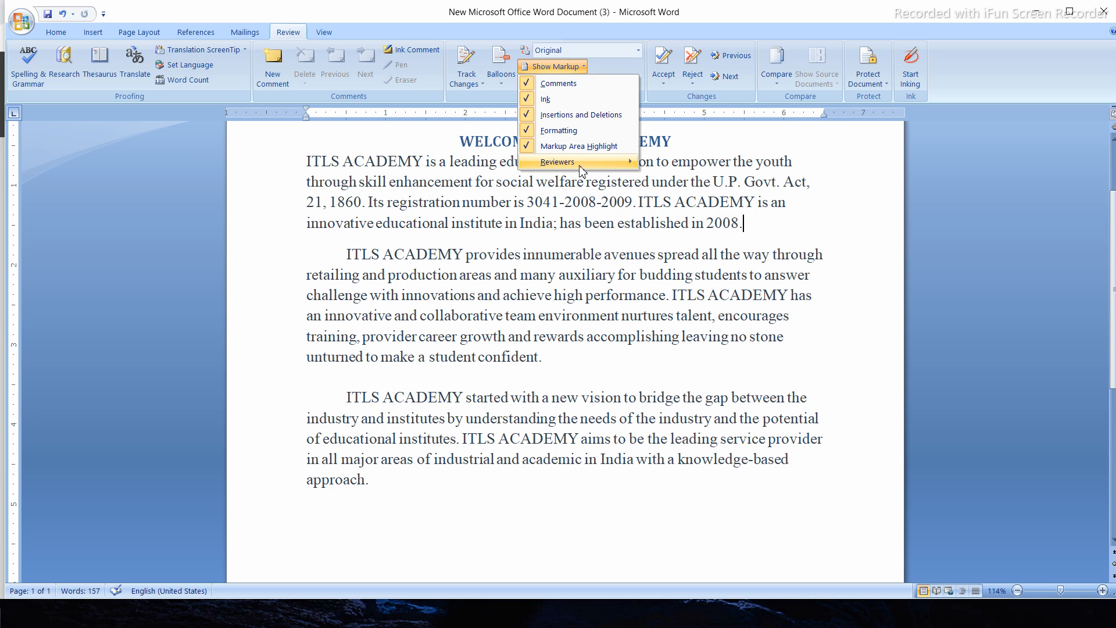
mouse_move(580, 165)
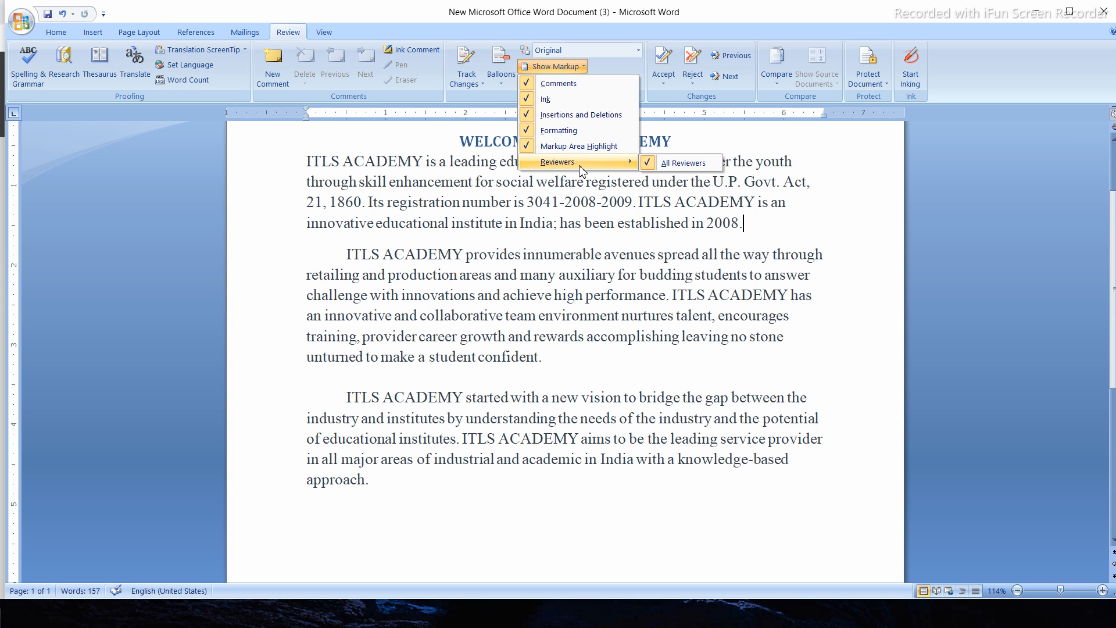
left_click(651, 163)
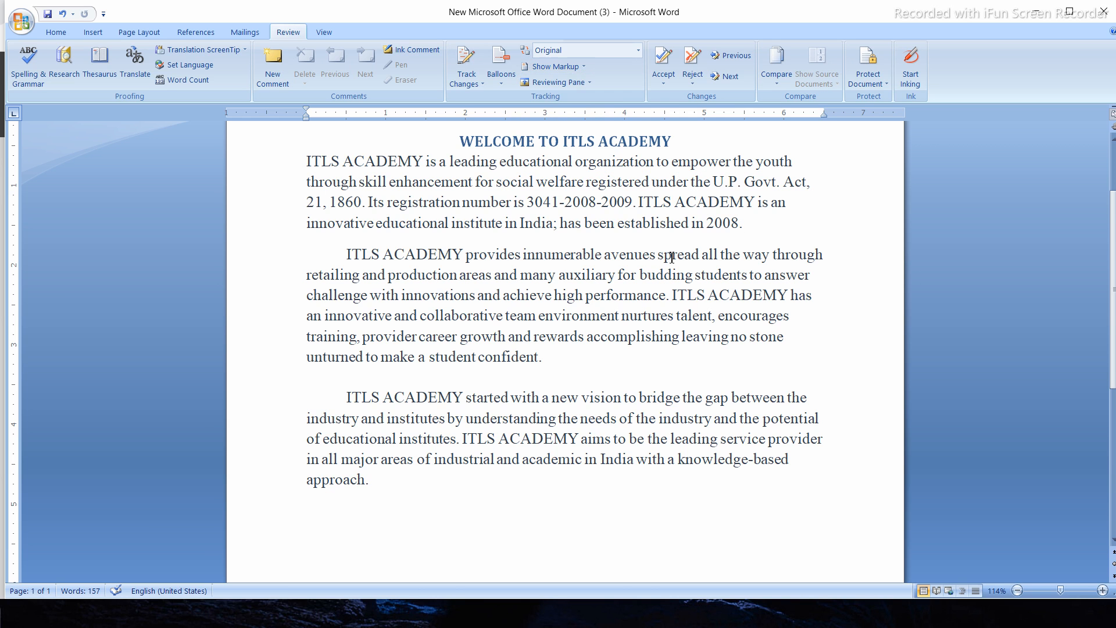
left_click(582, 67)
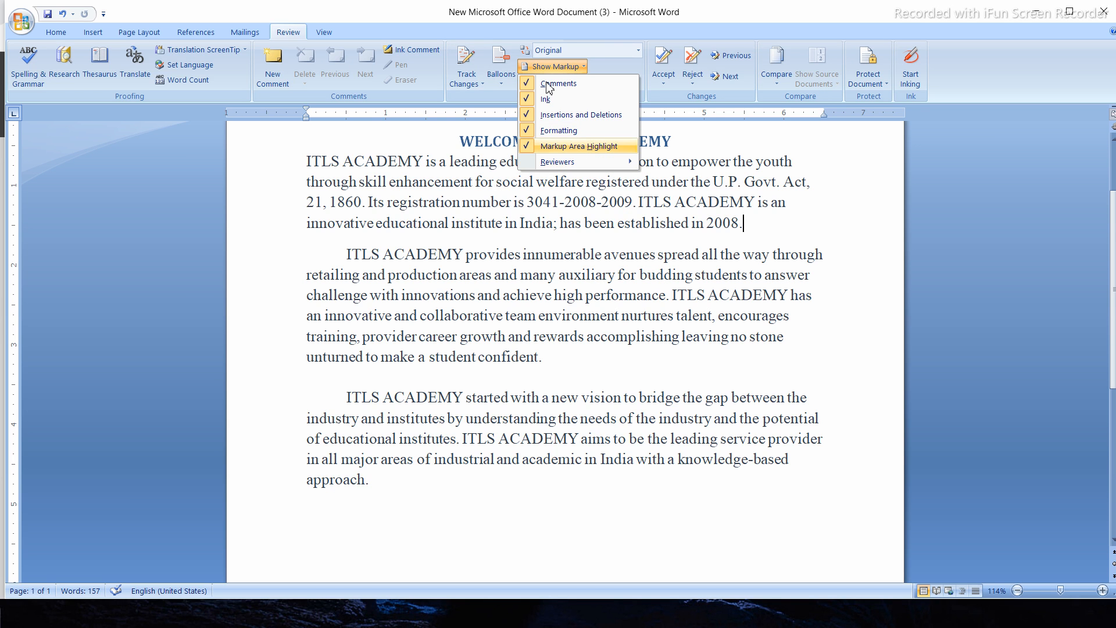
left_click(560, 380)
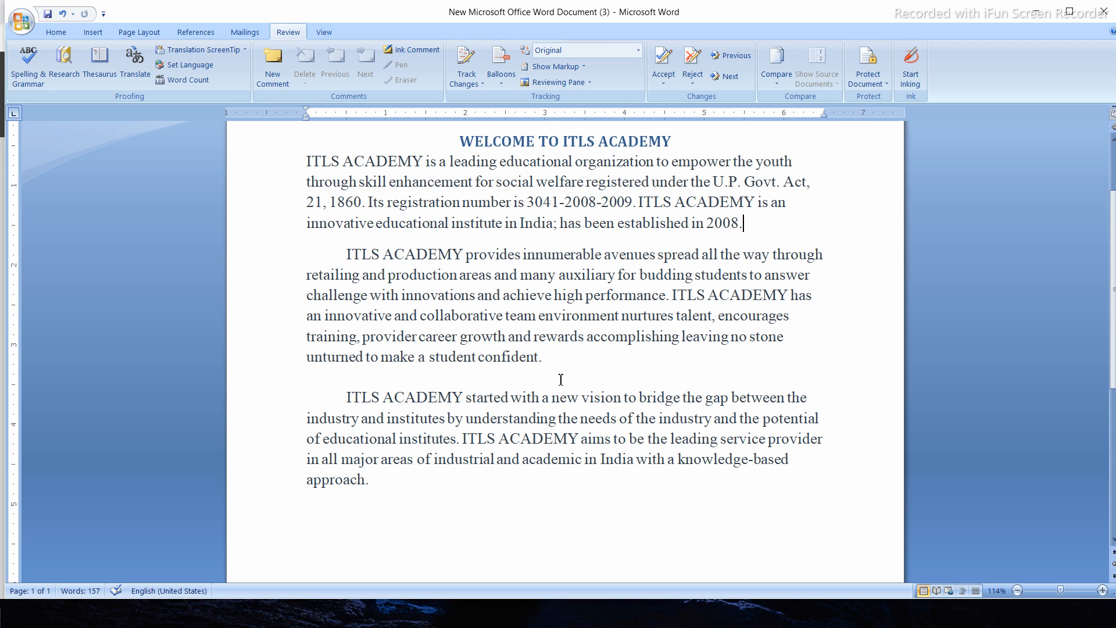
Step: Show the Reviewing Pane vertically, switch it to horizontal and back to vertical, and hide it again
left_click(589, 83)
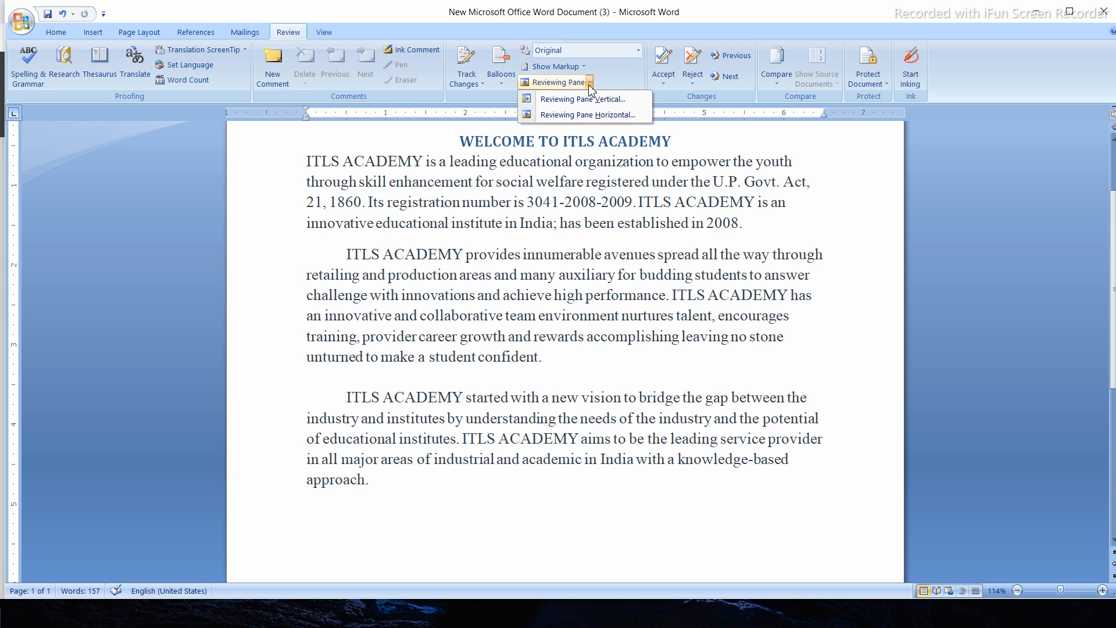
left_click(581, 99)
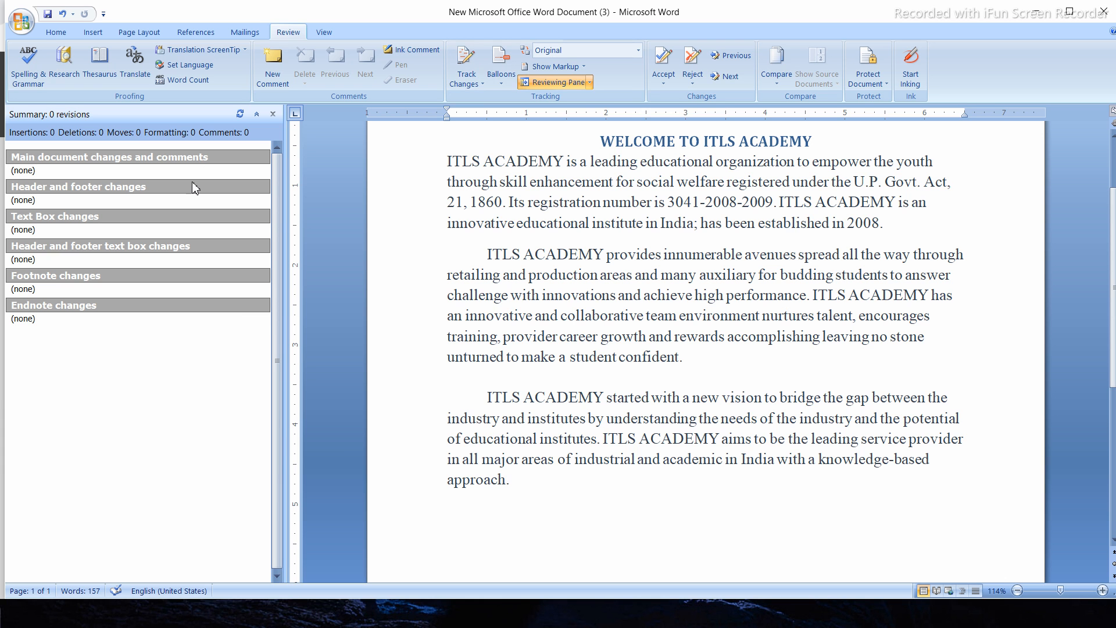
left_click(591, 82)
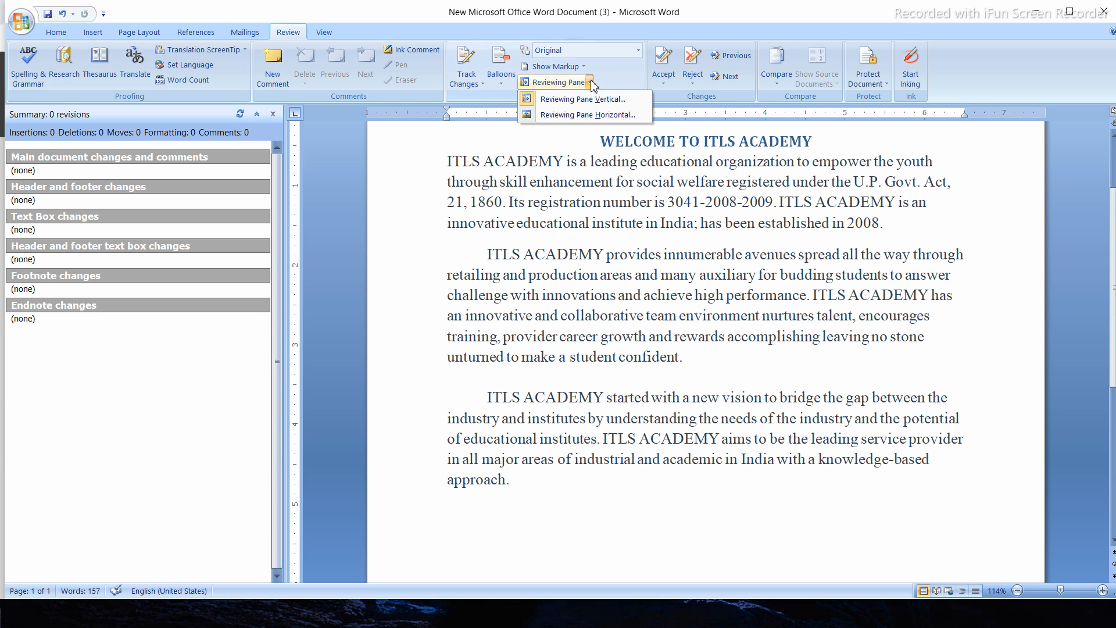
left_click(574, 115)
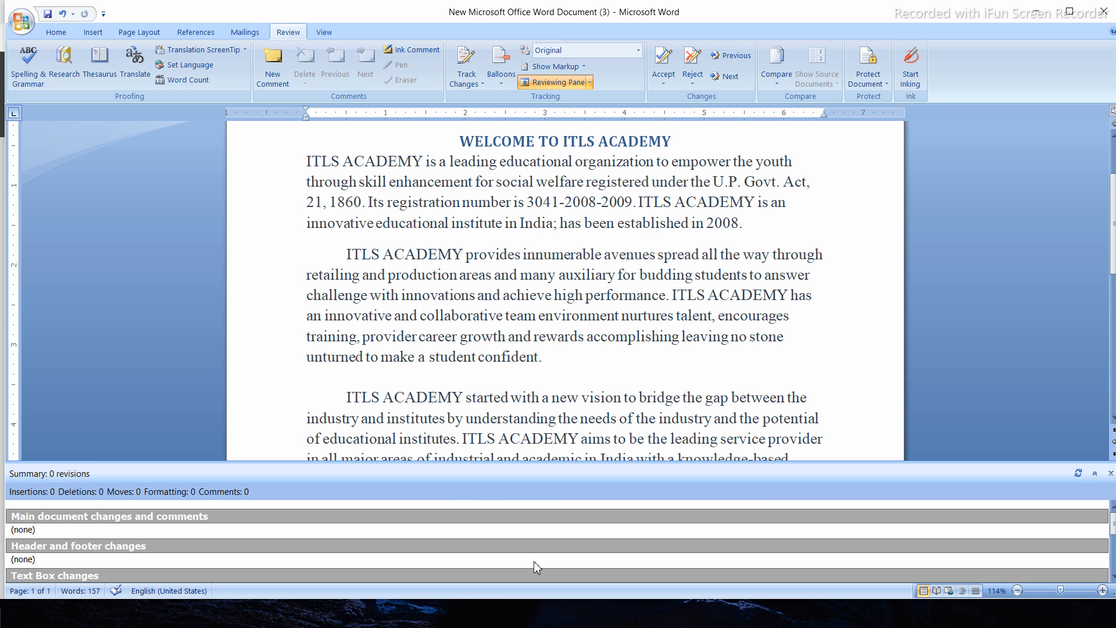
left_click(589, 82)
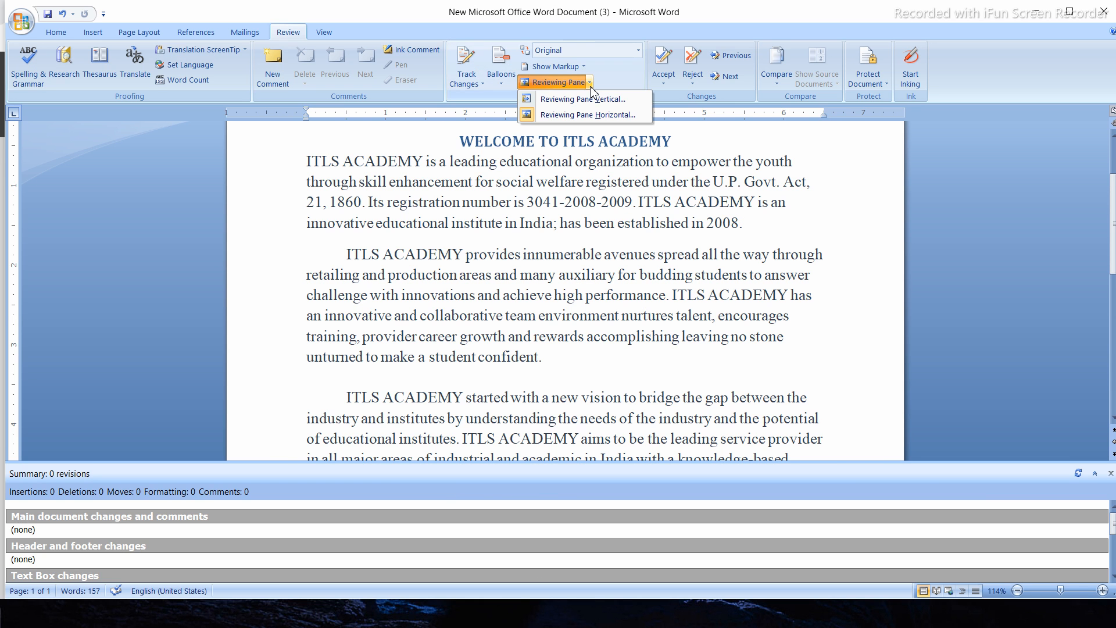
left_click(571, 100)
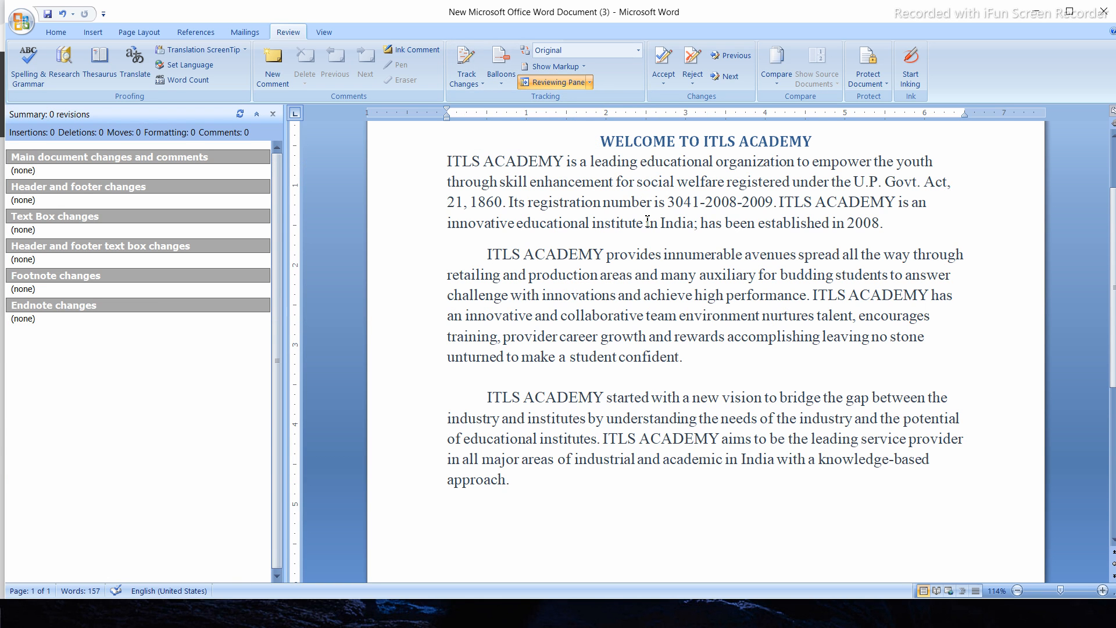
left_click(550, 81)
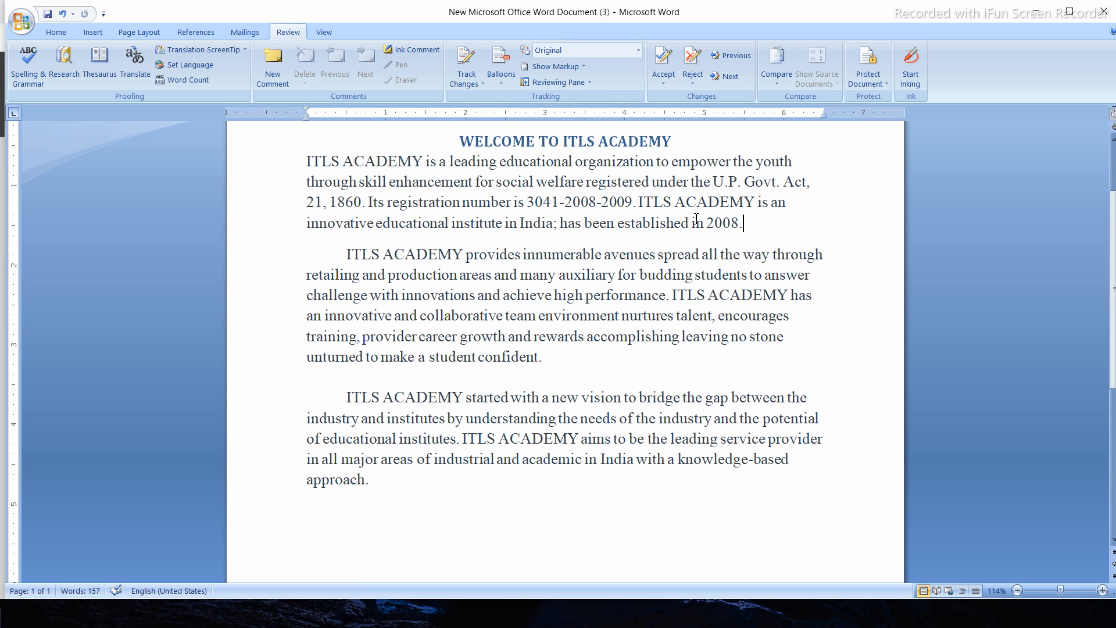
Step: Add an empty comment to the first paragraph, try to accept it, and hide the Reviewing Pane
left_click_drag(766, 220, 462, 201)
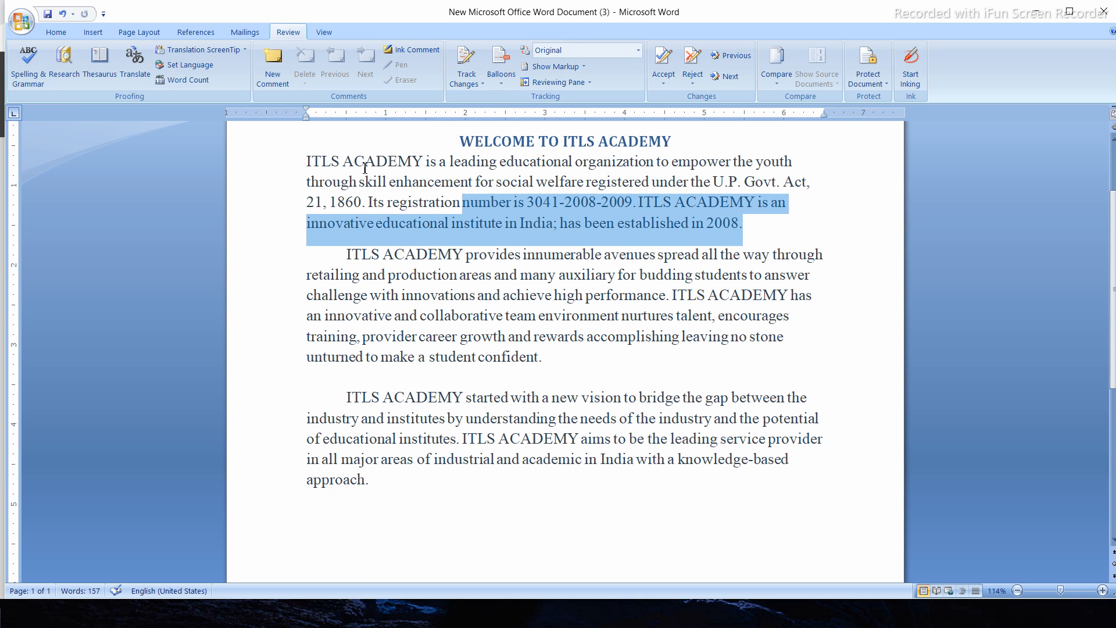
left_click(278, 66)
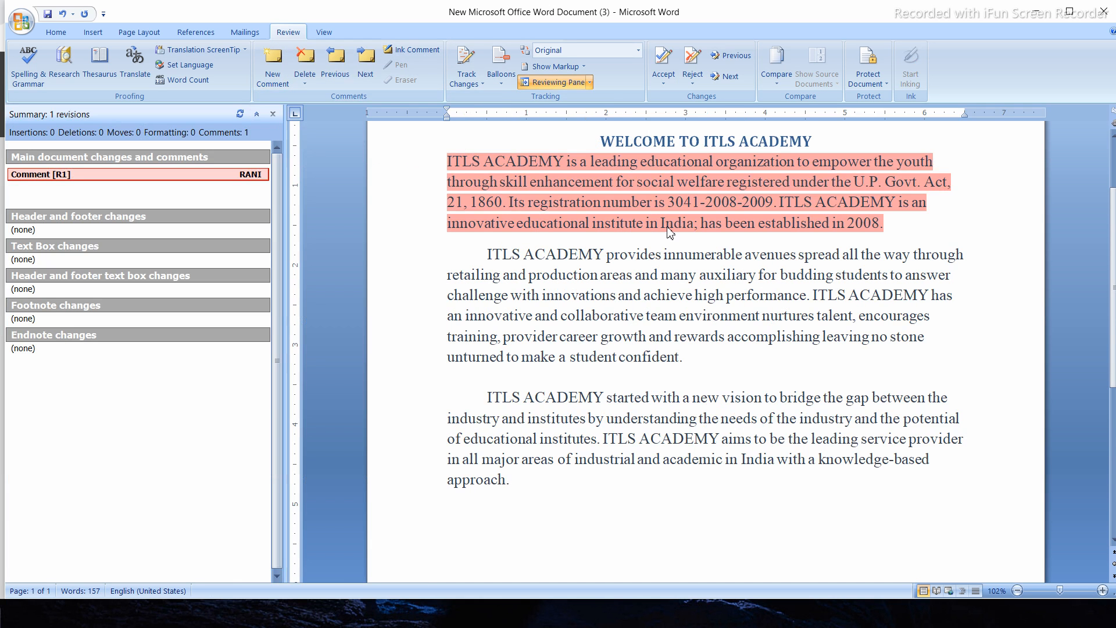
left_click(667, 54)
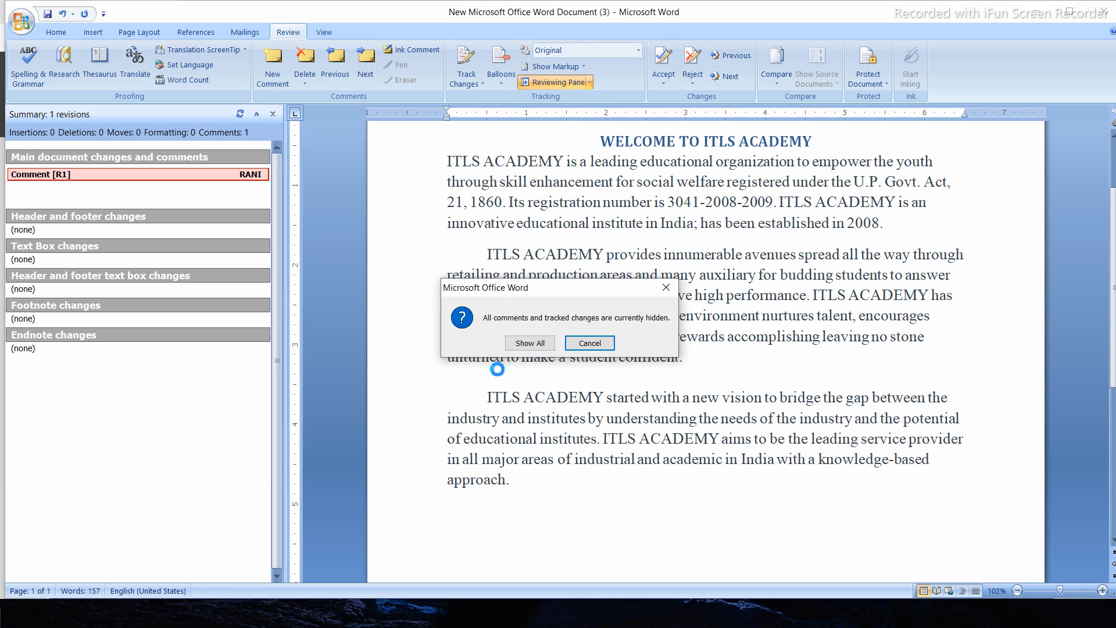
left_click(589, 344)
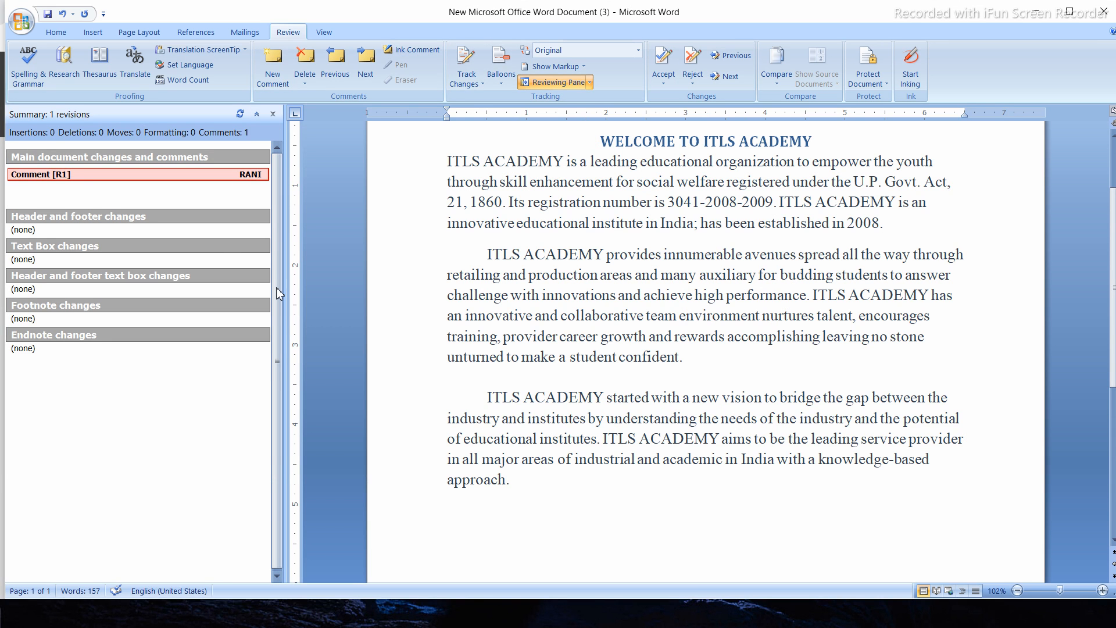
left_click(539, 82)
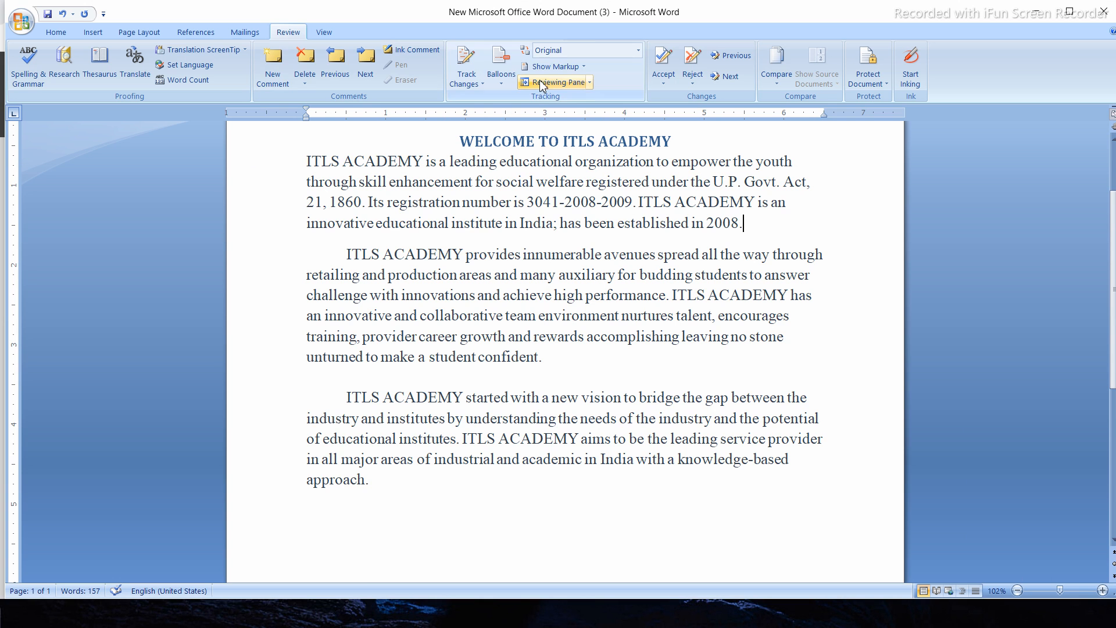
Step: Look over the available options for rejecting changes, accepting changes and protecting the document
left_click(644, 203)
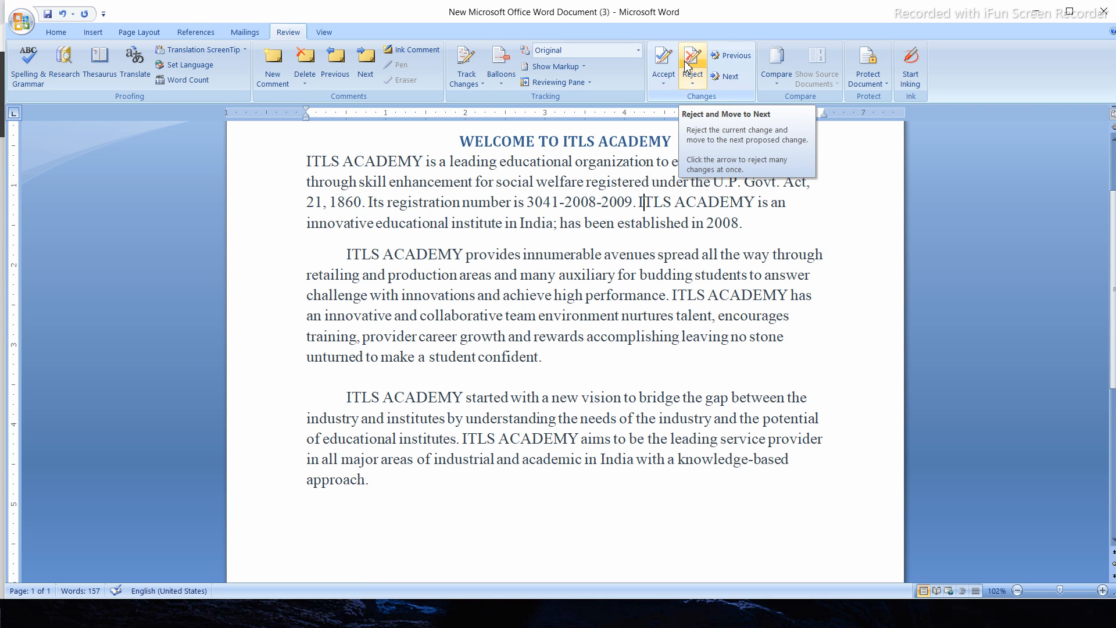
left_click(693, 81)
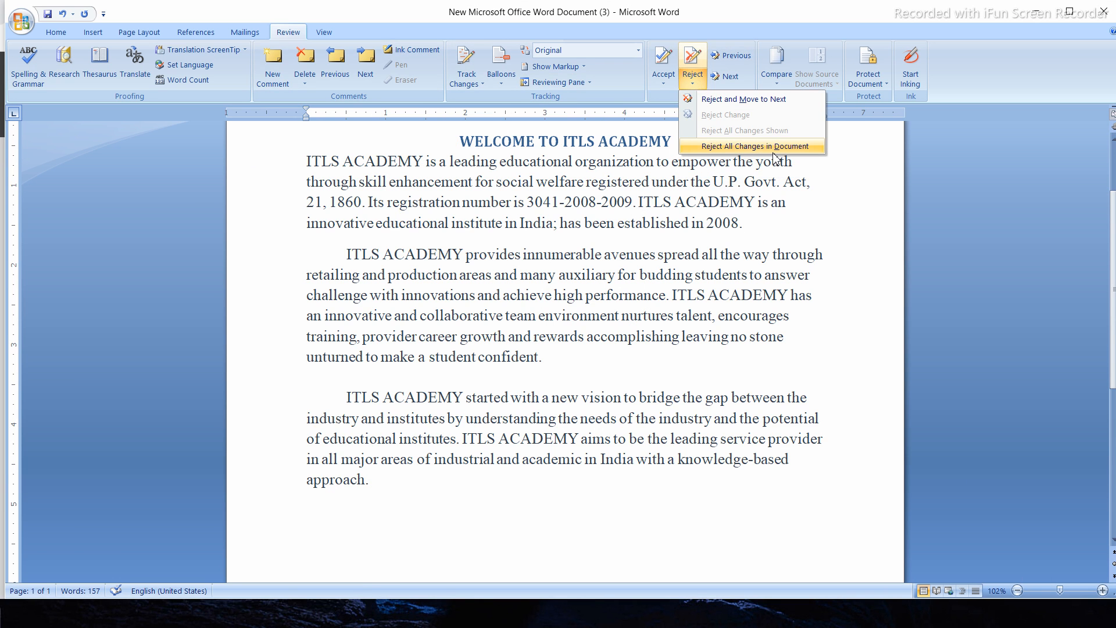
left_click(673, 82)
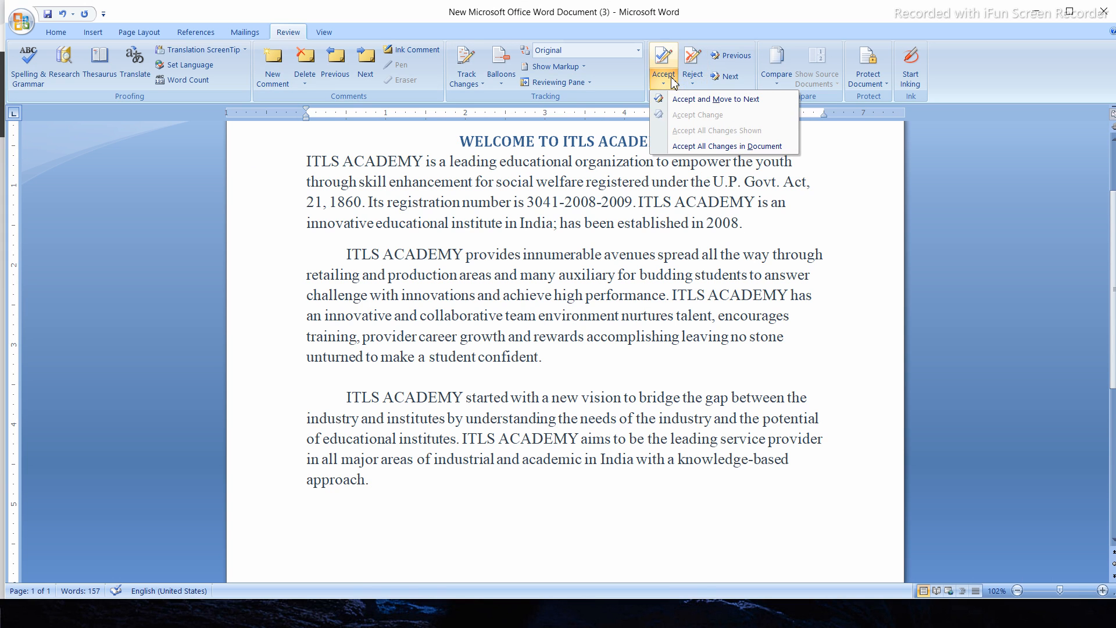
left_click(643, 224)
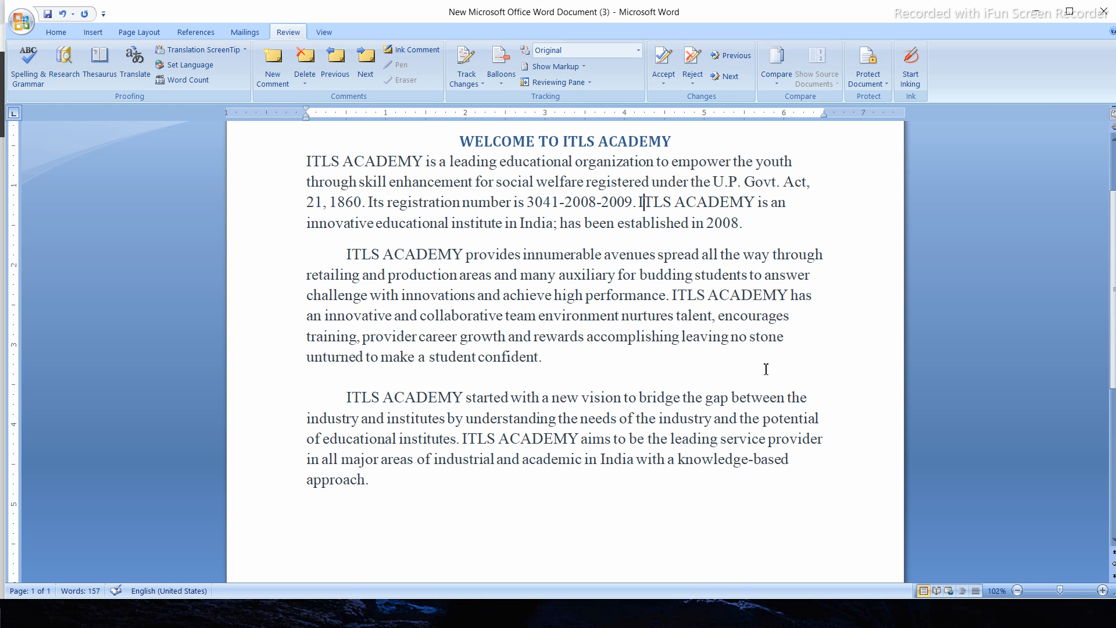
left_click(864, 82)
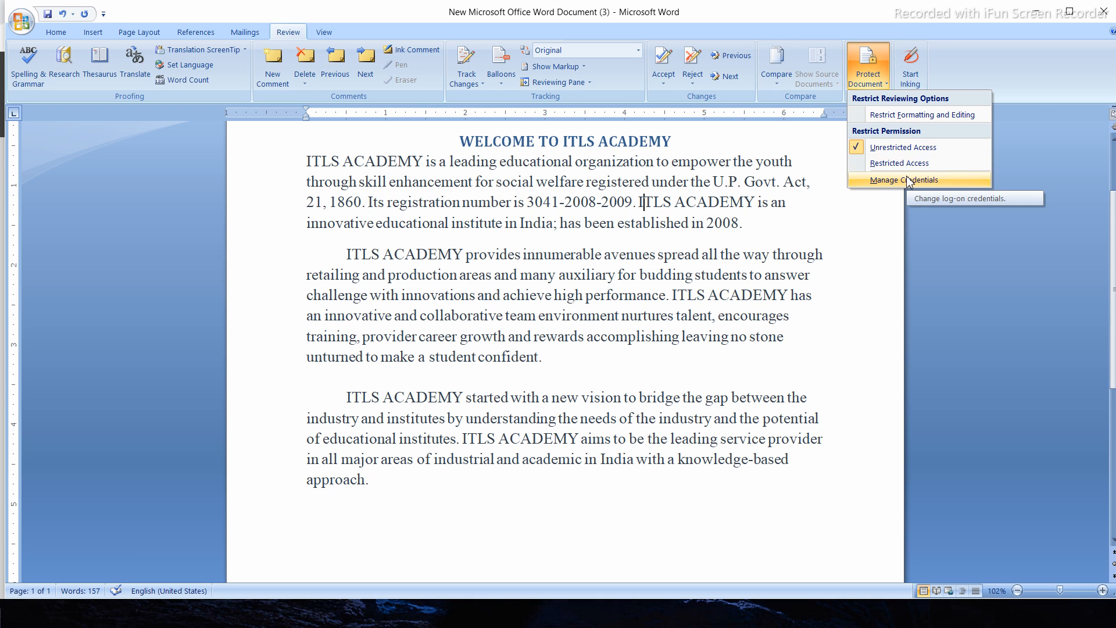
left_click(778, 205)
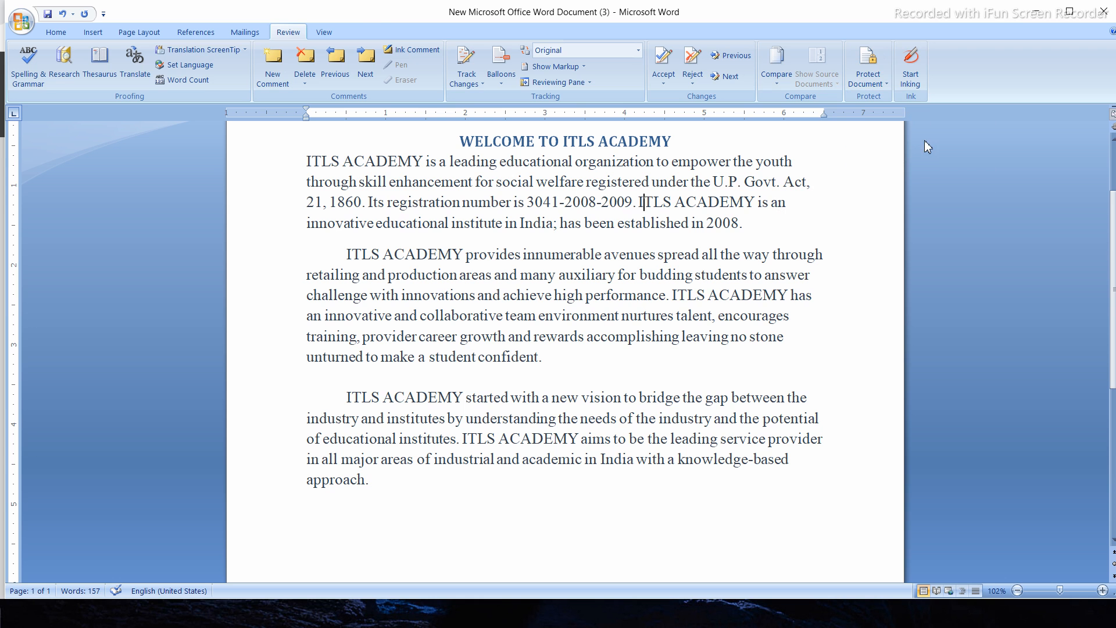
Step: Start inking, highlight "ACADEMY" in the second paragraph in yellow, and scribble in red Felt Tip Pen beside that paragraph's end
left_click(919, 64)
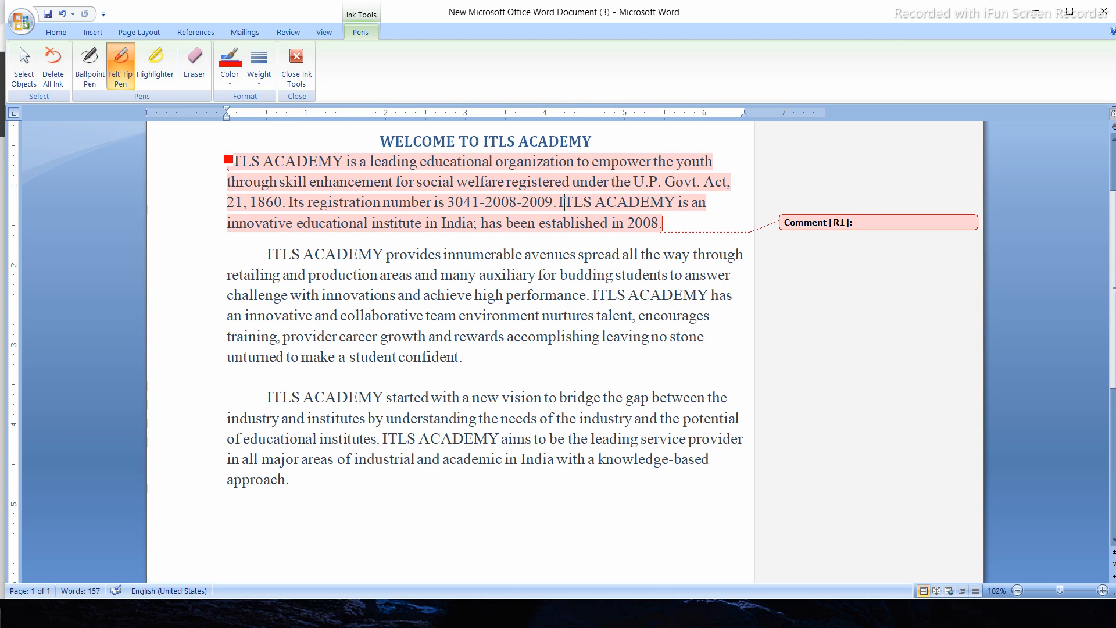
left_click(160, 57)
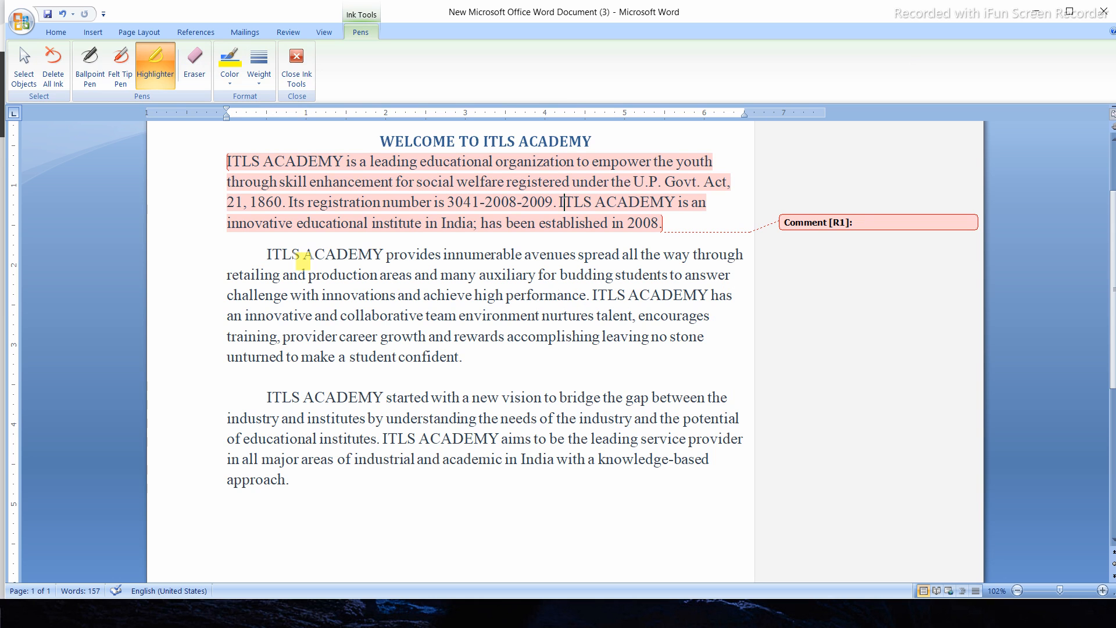
left_click_drag(302, 260, 393, 259)
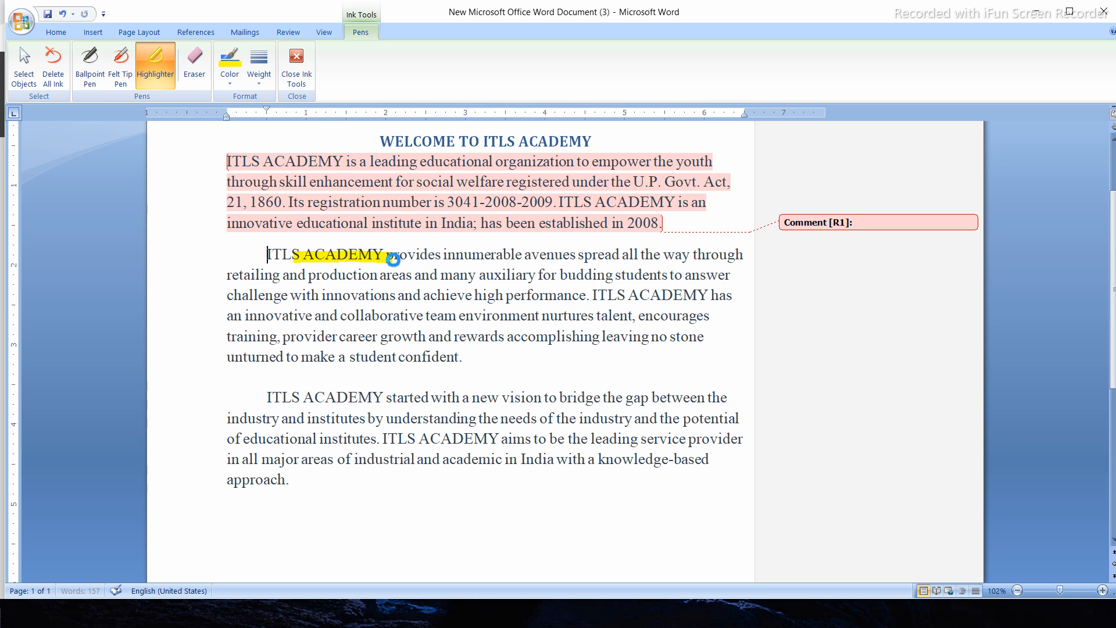
left_click(120, 67)
mouse_move(734, 371)
left_mouse_down()
mouse_move(824, 368)
mouse_move(847, 326)
left_mouse_up()
left_click_drag(643, 365, 786, 301)
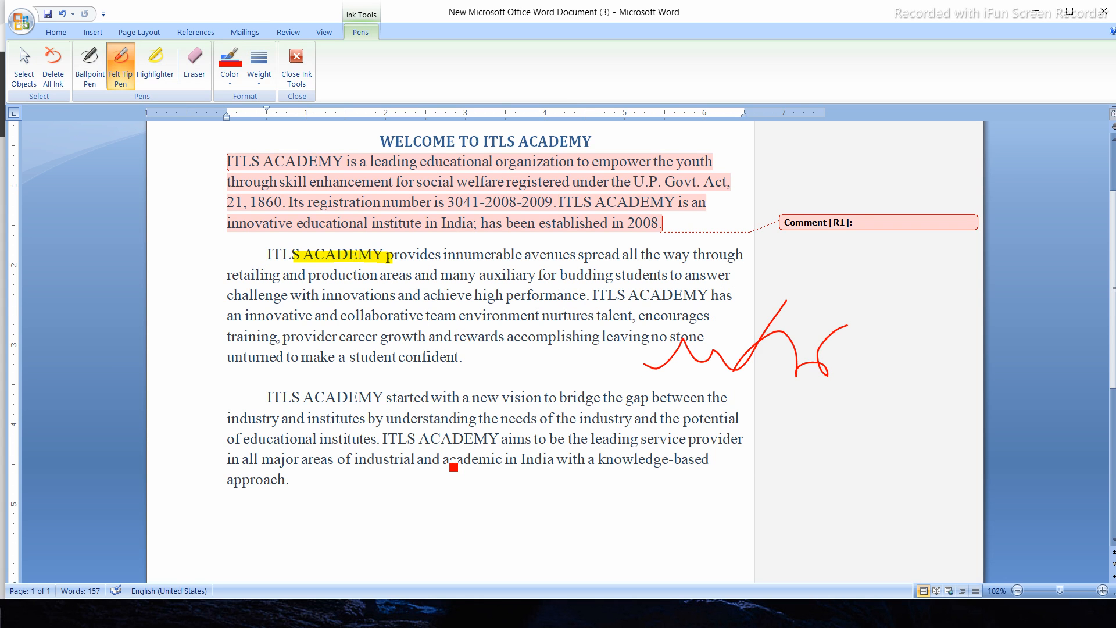
Step: Erase the red felt tip scribble and delete all remaining ink from the document
left_click(194, 61)
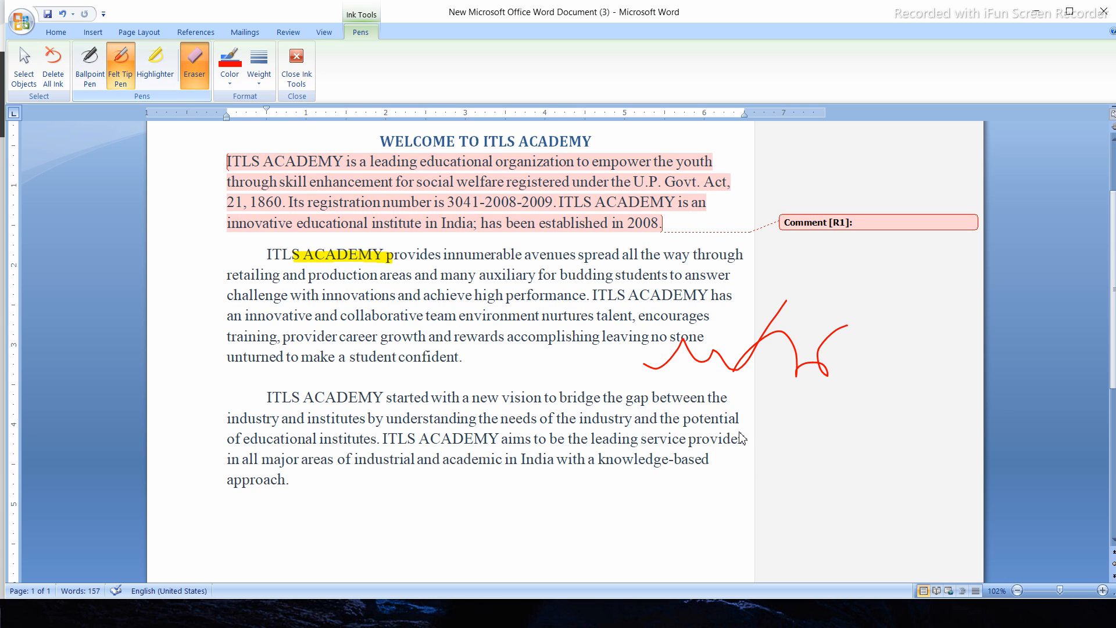
left_click(198, 76)
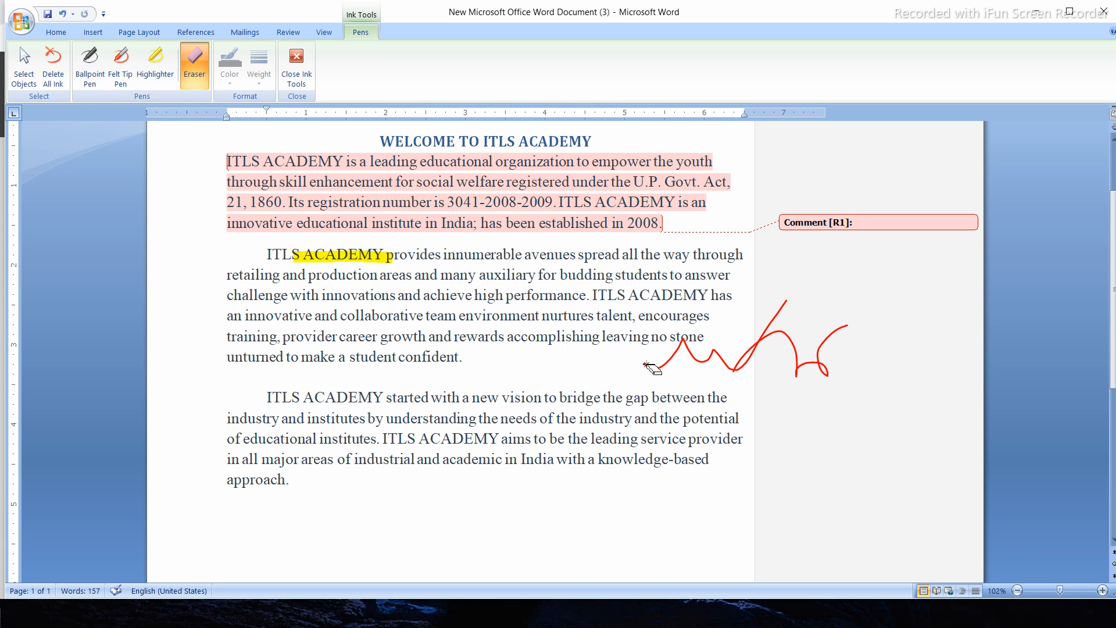
left_click_drag(646, 366, 822, 356)
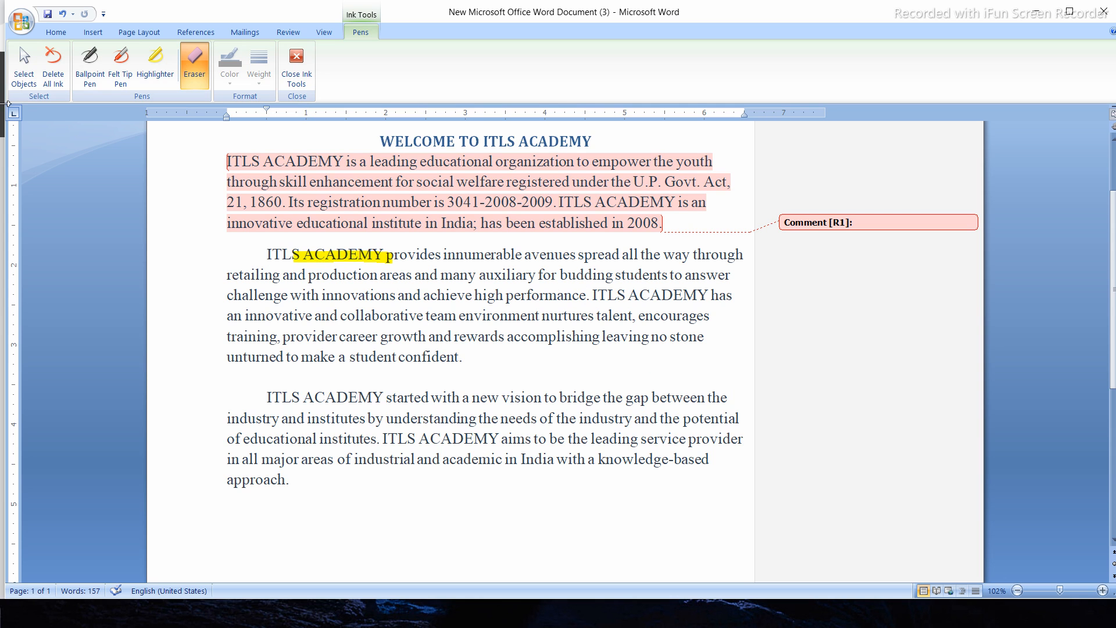
left_click(52, 72)
Step: Scribble two black Ballpoint Pen strokes across the second paragraph and erase them
left_click(98, 68)
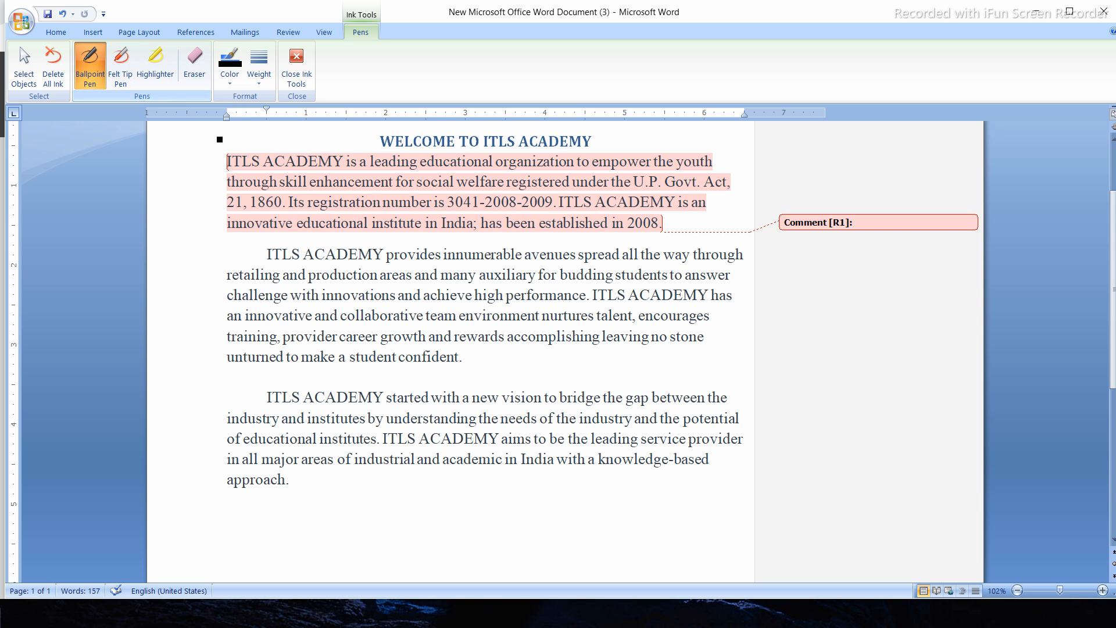
key("Escape")
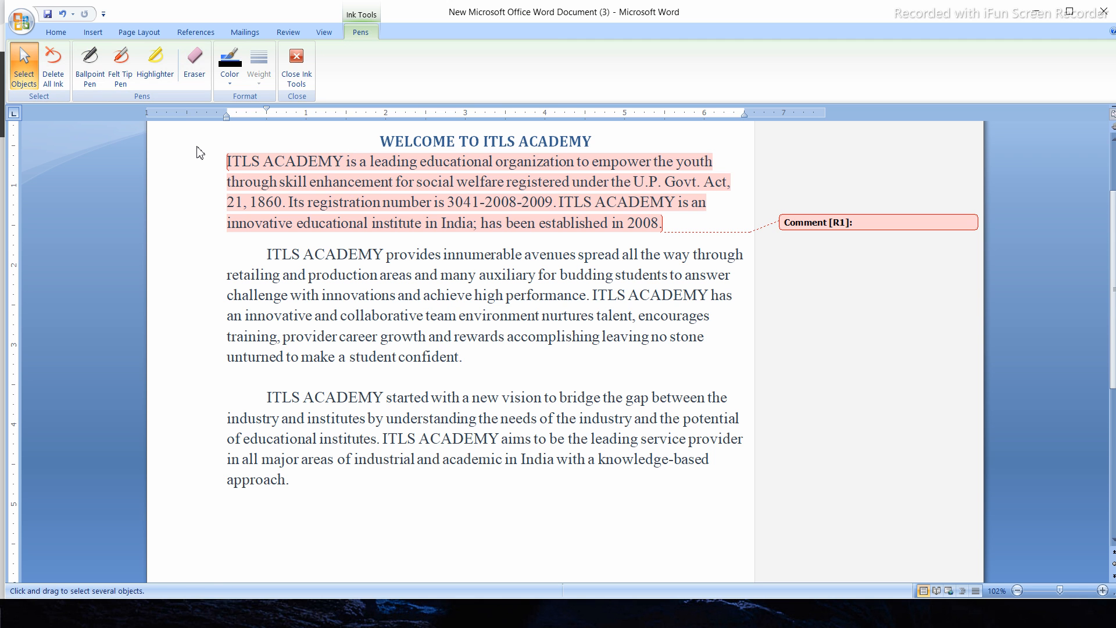
left_click(91, 71)
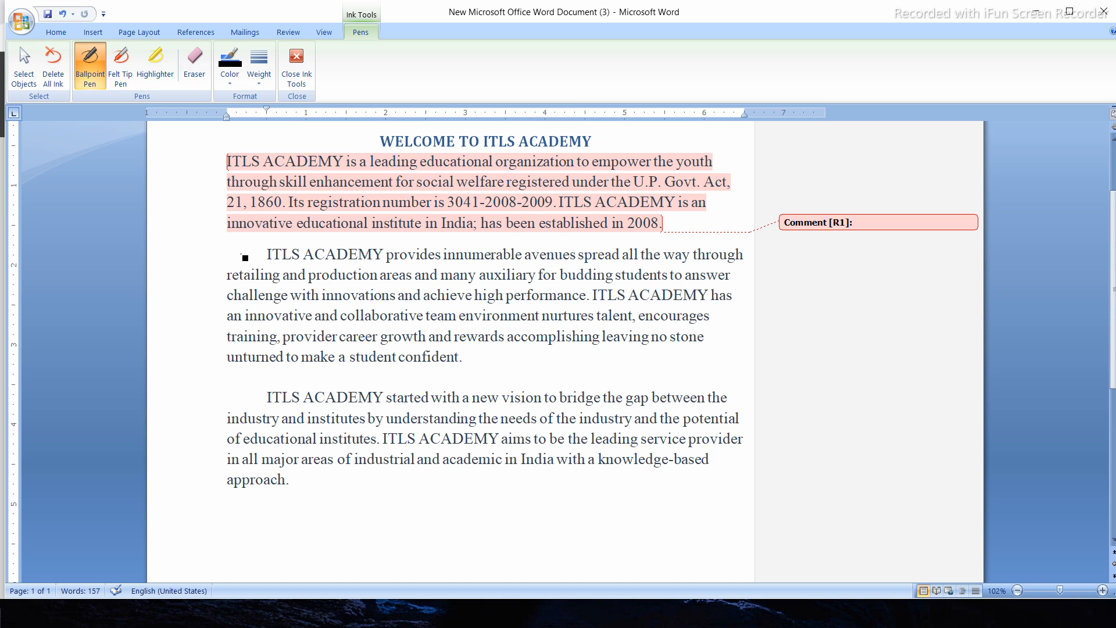
left_click_drag(241, 254, 581, 317)
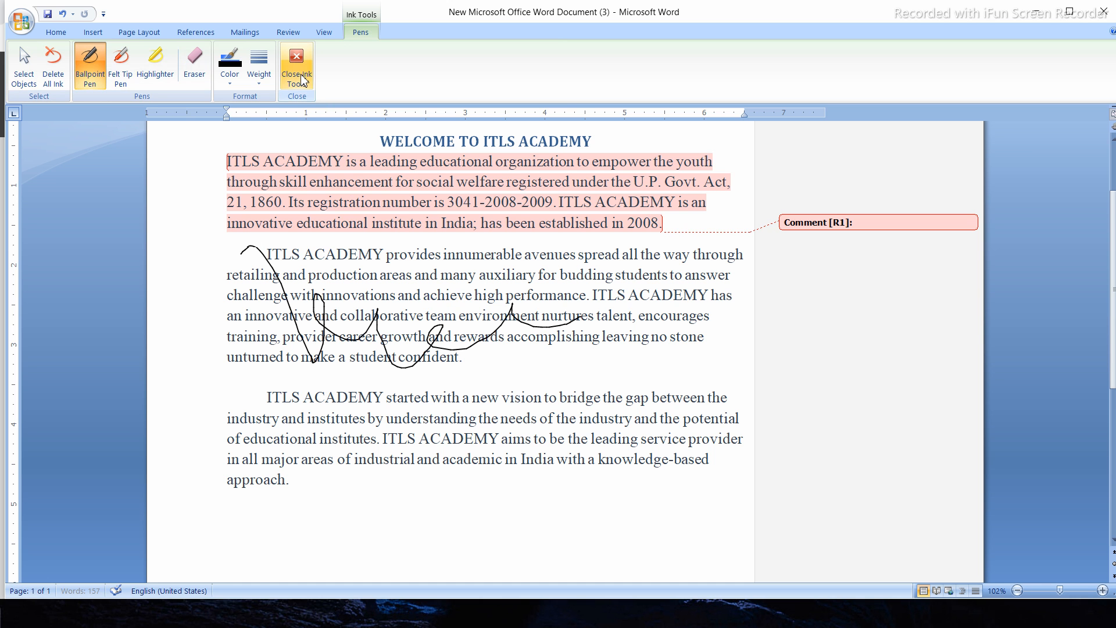
left_click(234, 255)
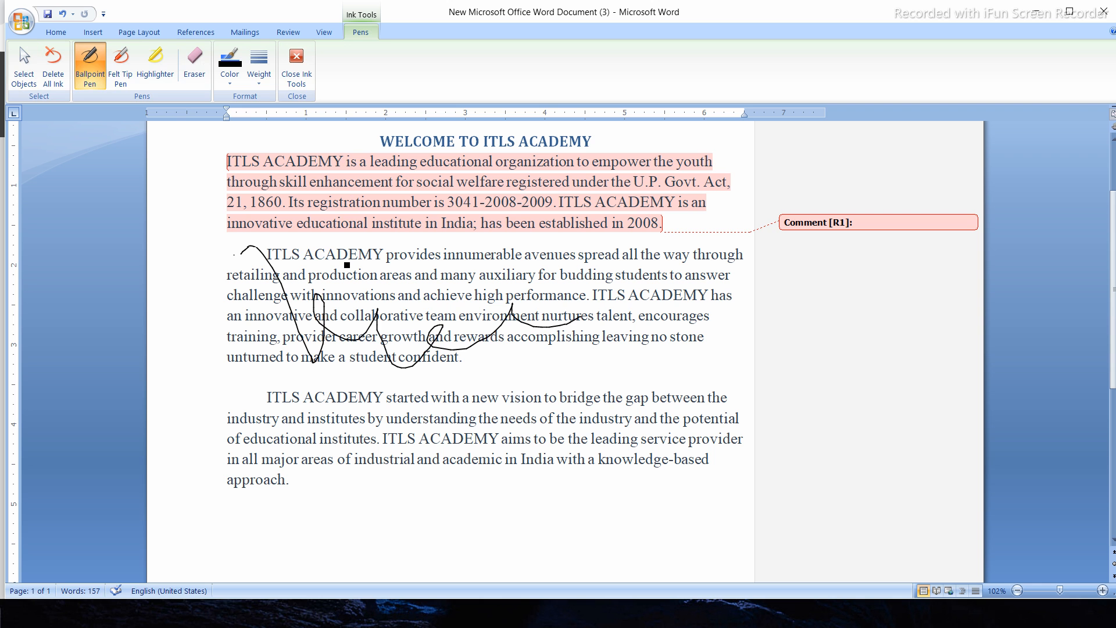
left_click_drag(234, 255, 556, 314)
left_click(24, 67)
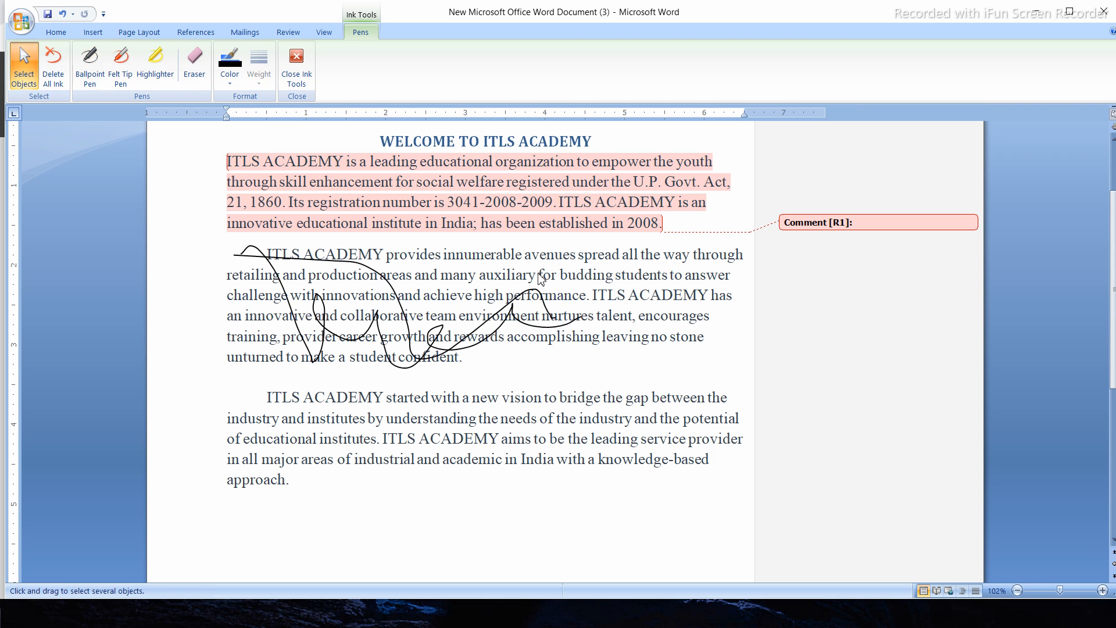
left_click(195, 64)
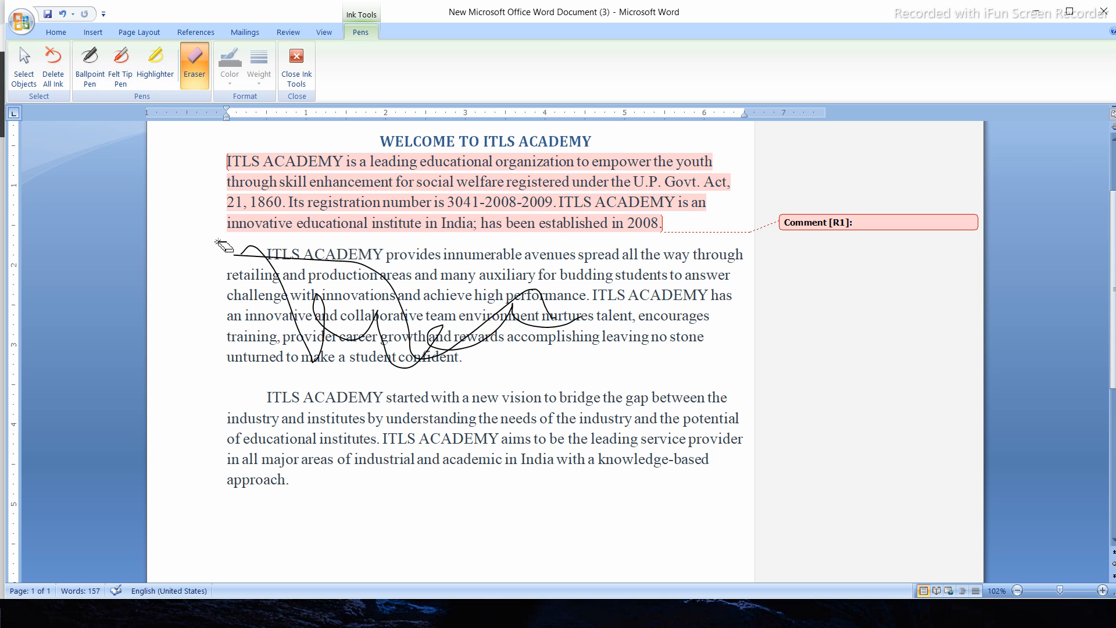
left_click(530, 285)
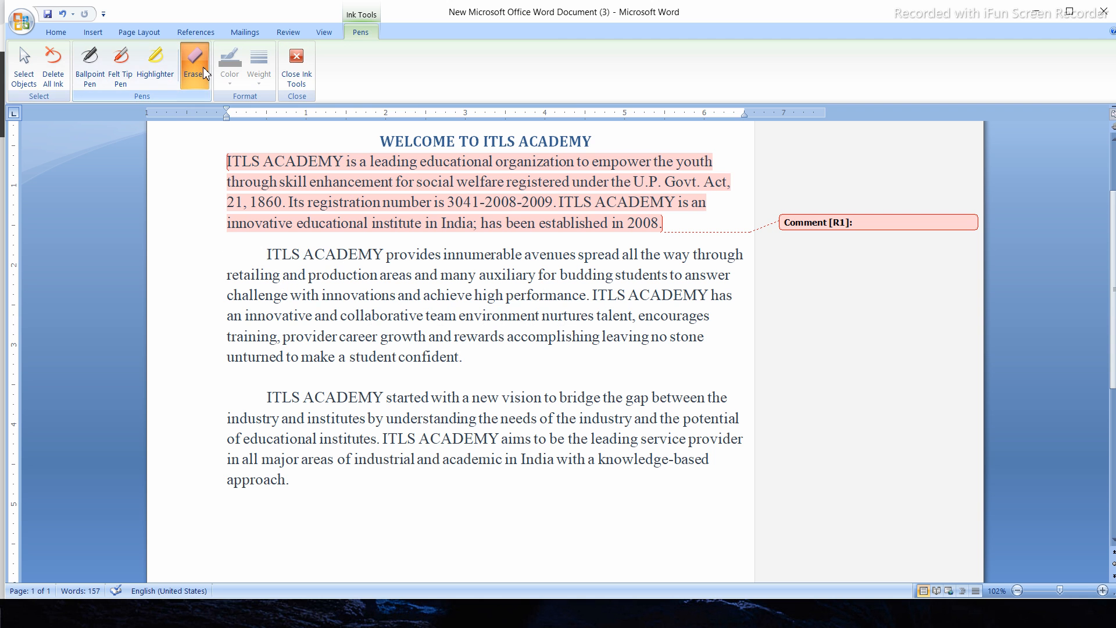
Step: Close the ink tools and delete the empty comment on the first paragraph
left_click(304, 74)
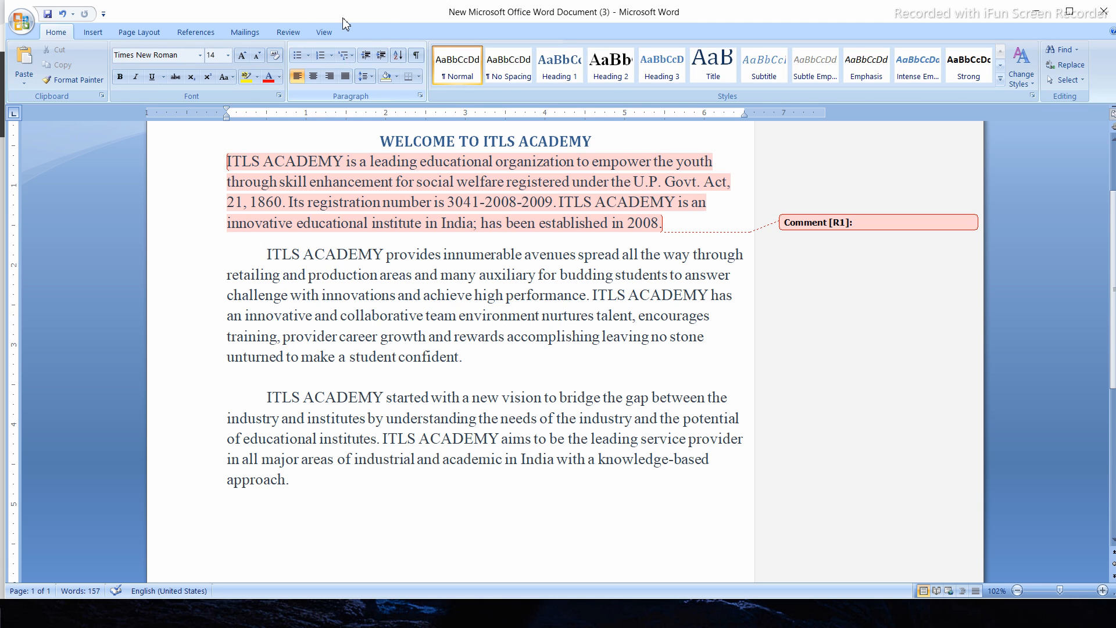
left_click(288, 32)
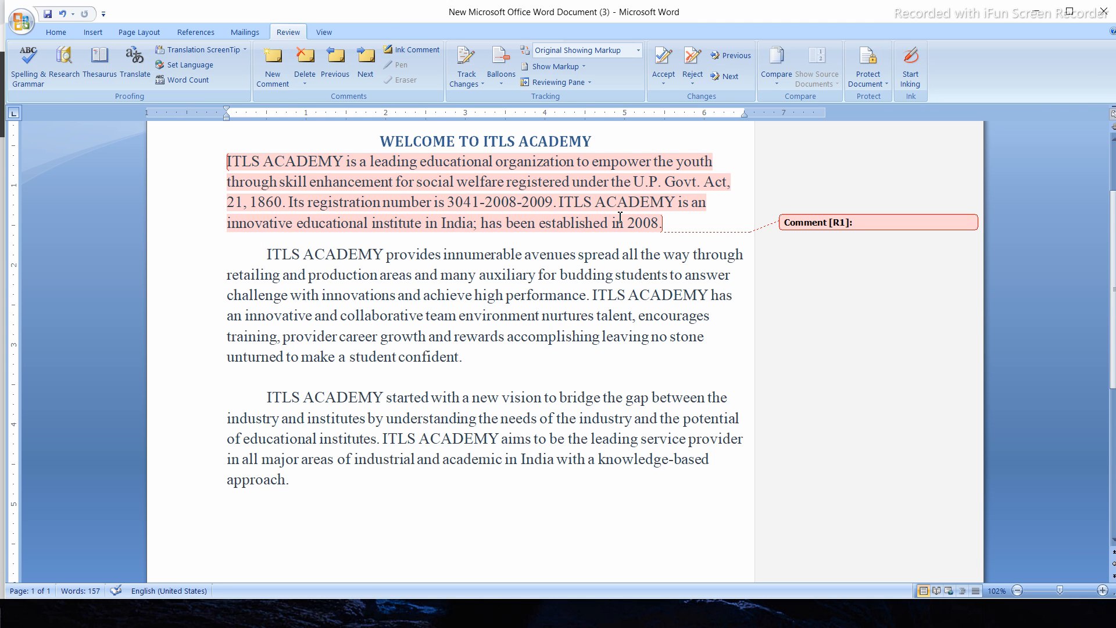
left_click(840, 223)
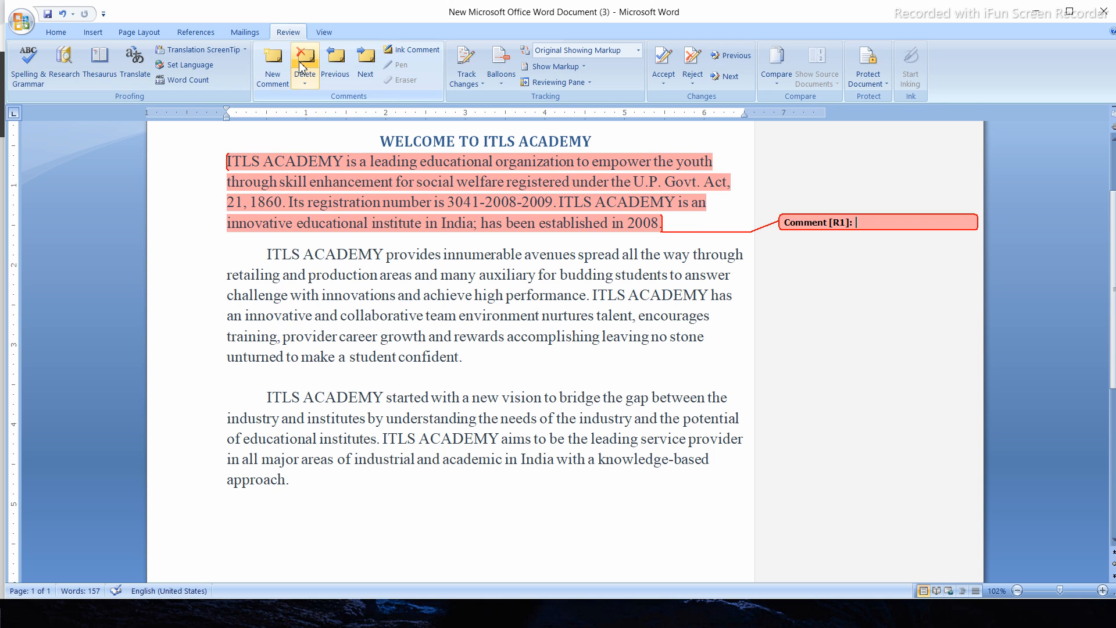
left_click(303, 64)
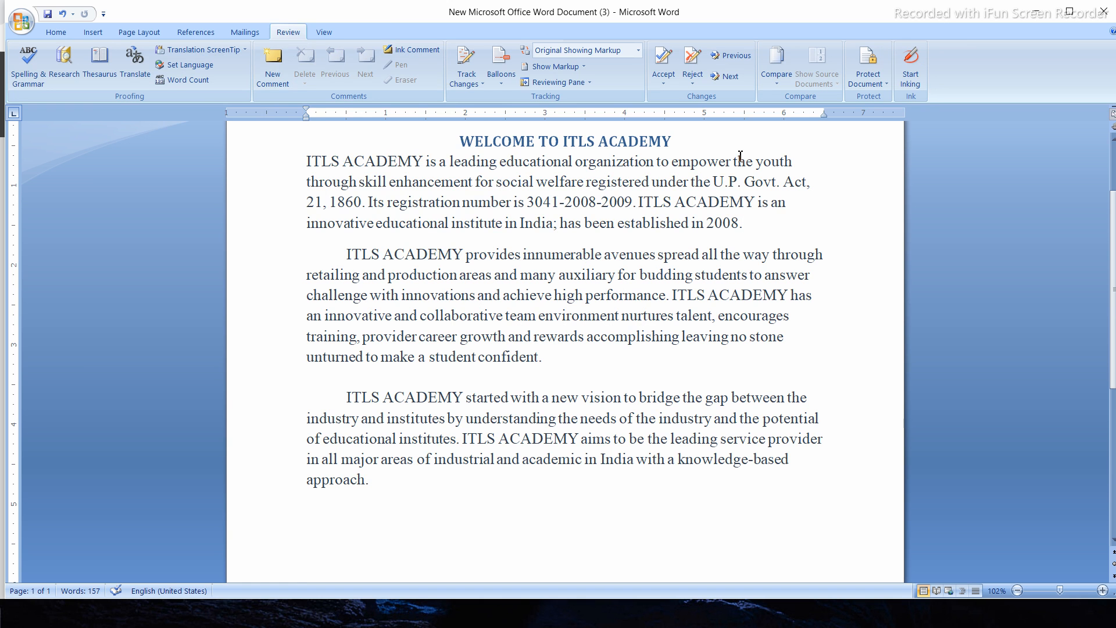
Step: Bring up the commands for document views, zoom and window arrangement
left_click(324, 35)
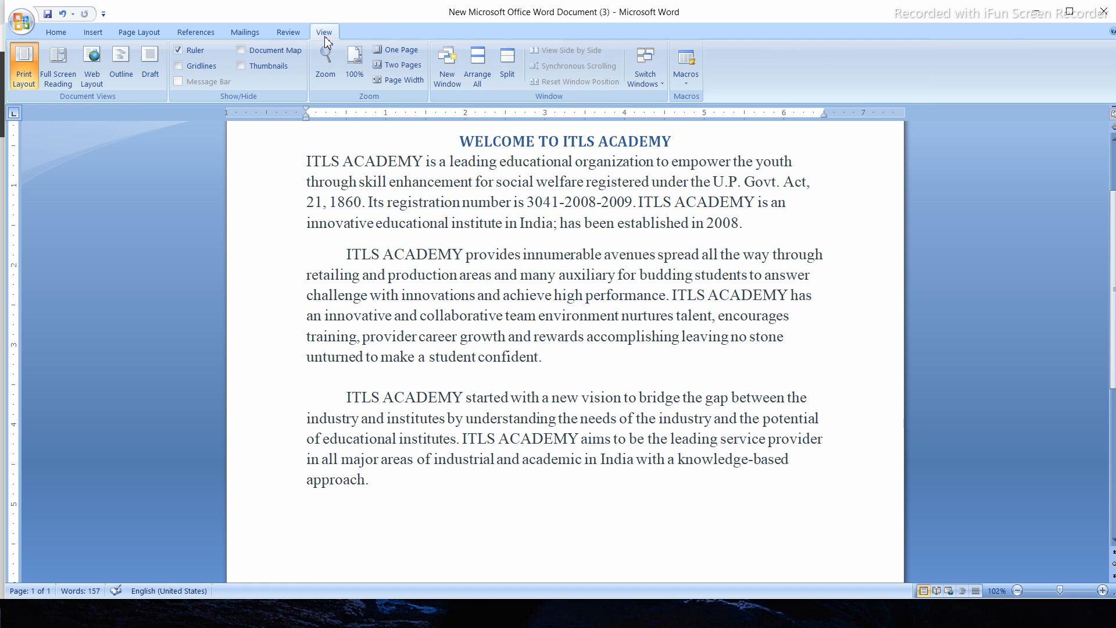